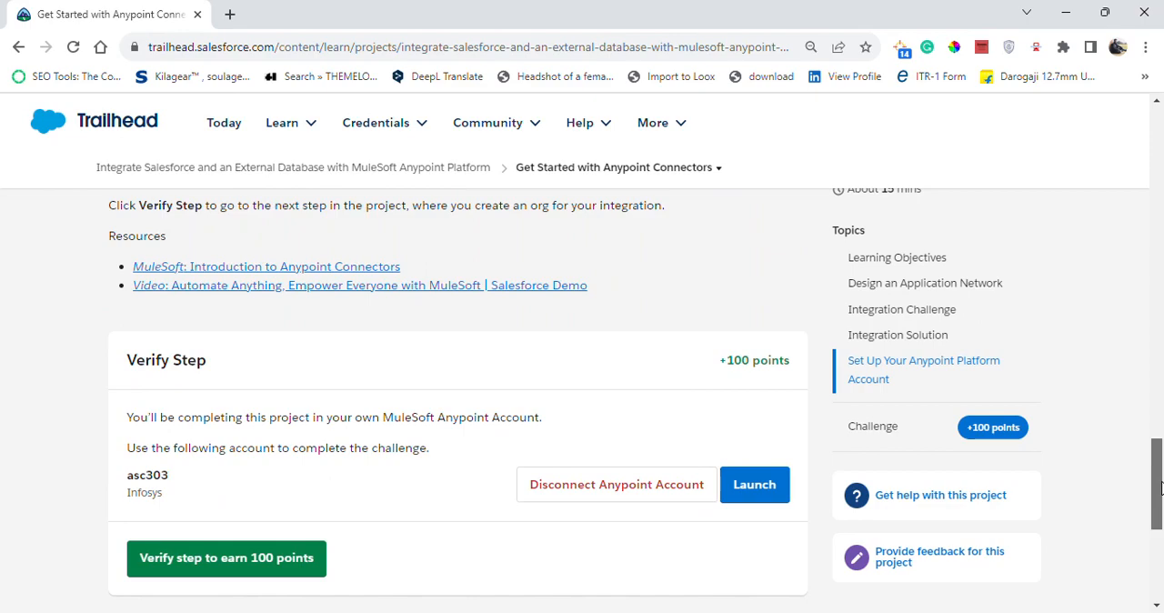
Open the Anypoint Platform signup link from the account setup instructions and check the account's organization against the Verify Step section.
drag(1160, 489, 1159, 419)
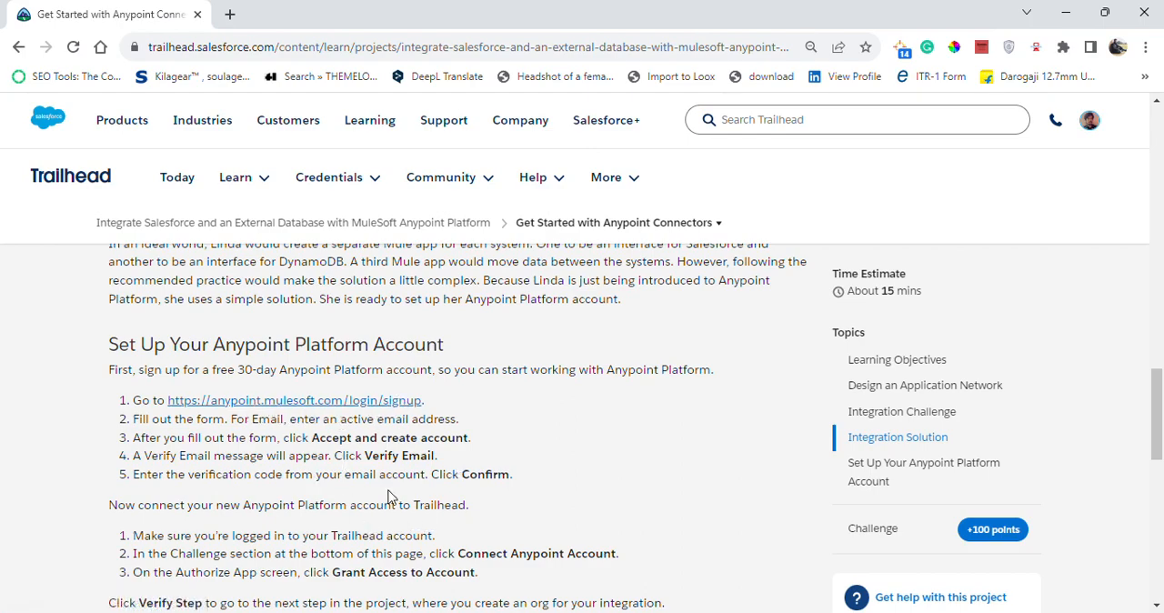
click(333, 401)
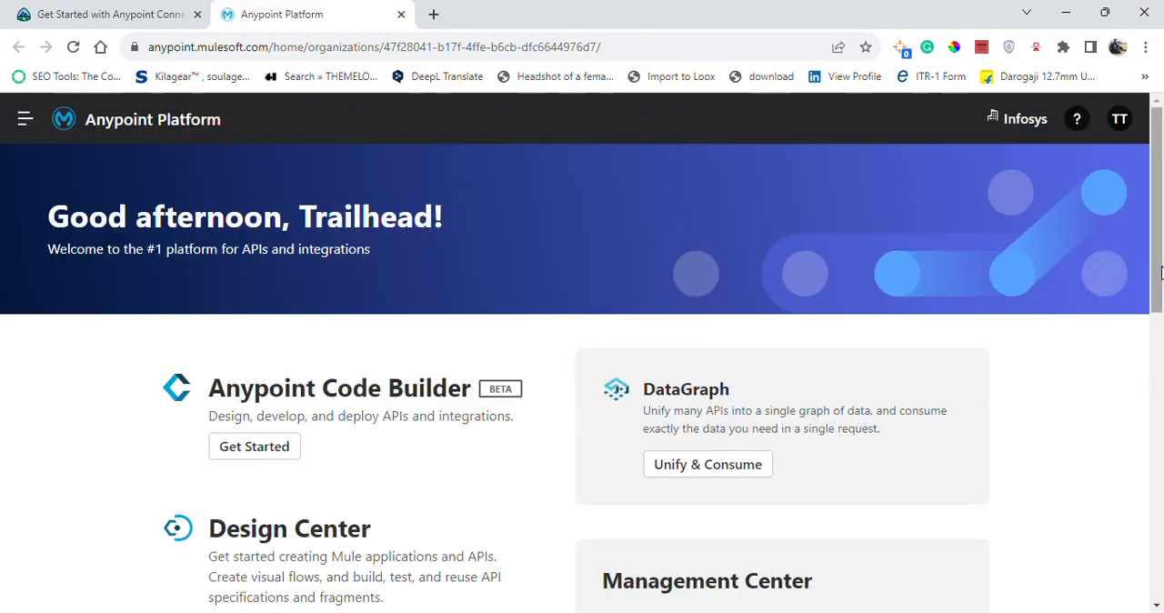
click(96, 7)
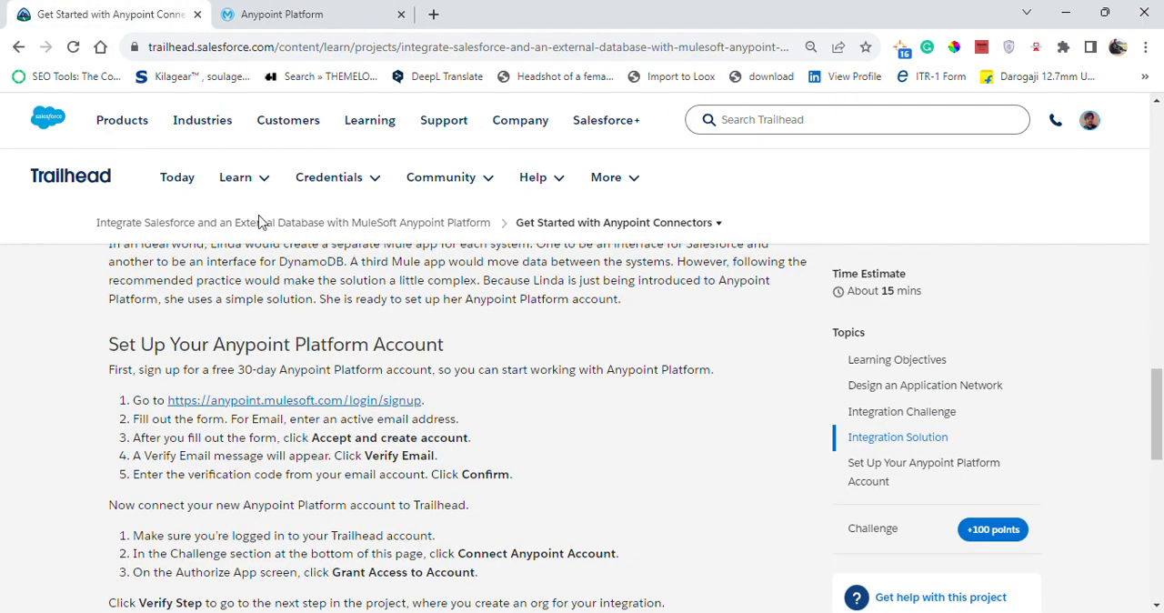
drag(1159, 407, 1160, 485)
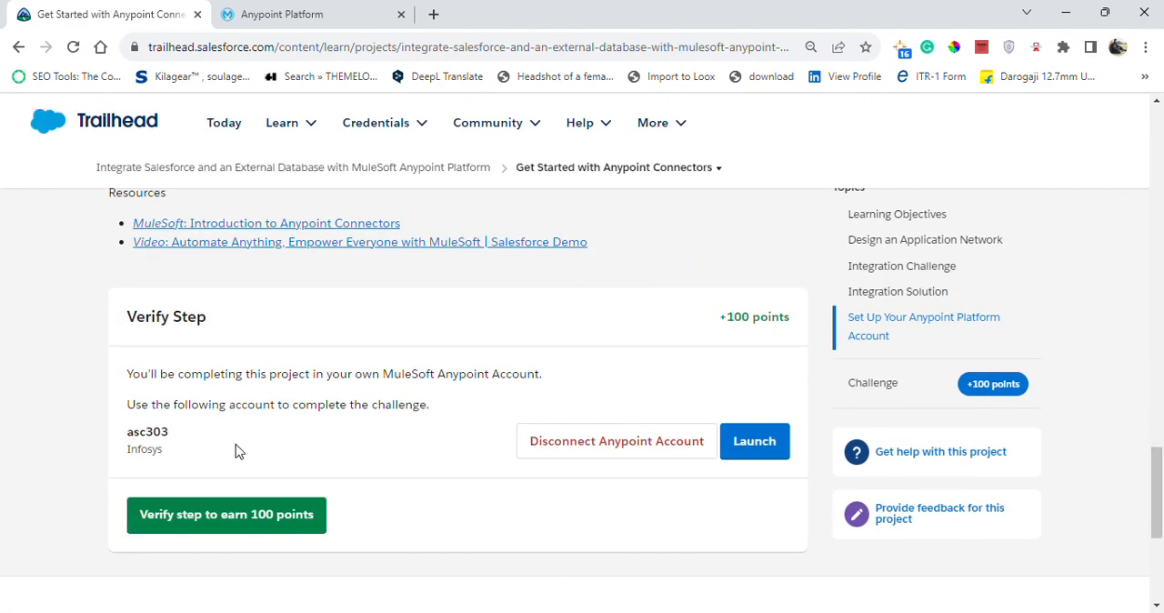
click(293, 14)
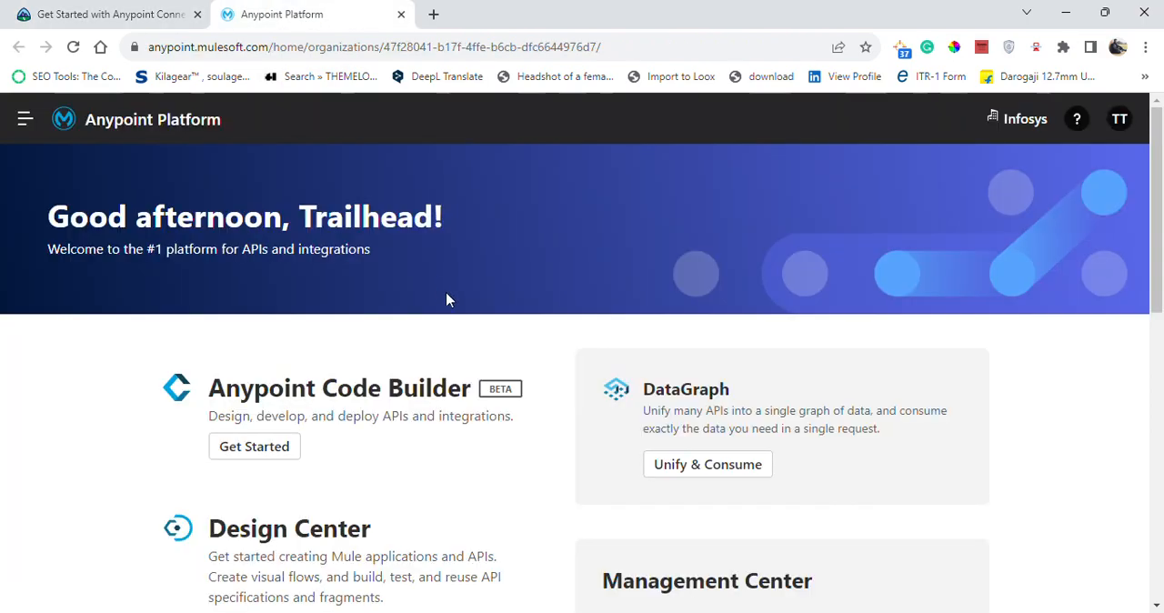
click(1028, 130)
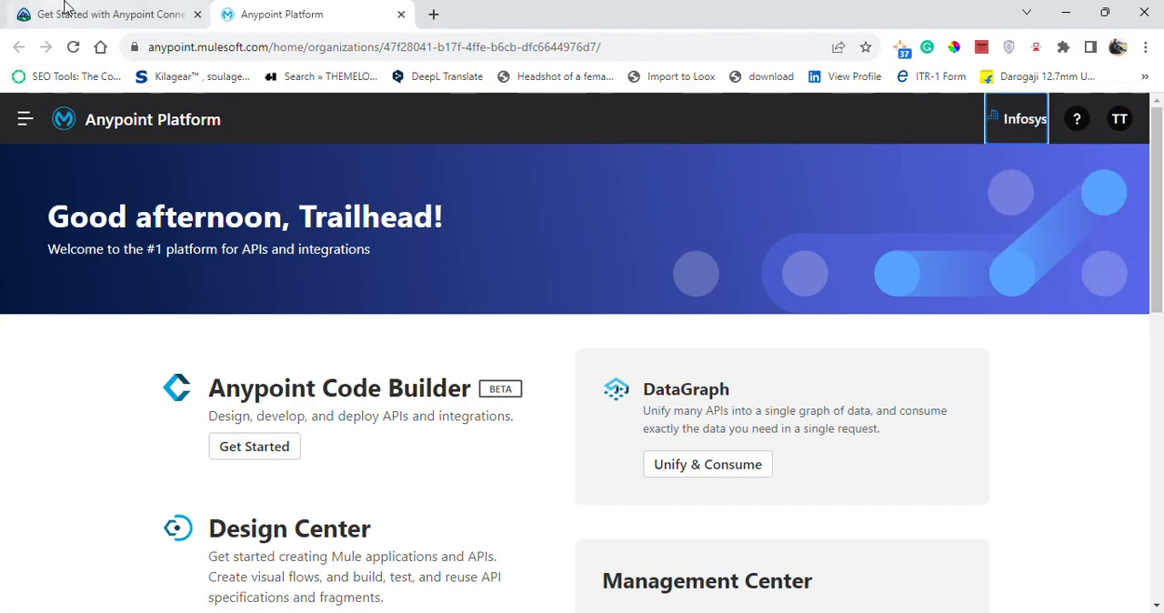
Verify the Get Started with Anypoint Connectors step for 100 points and proceed to the project's next step.
click(27, 11)
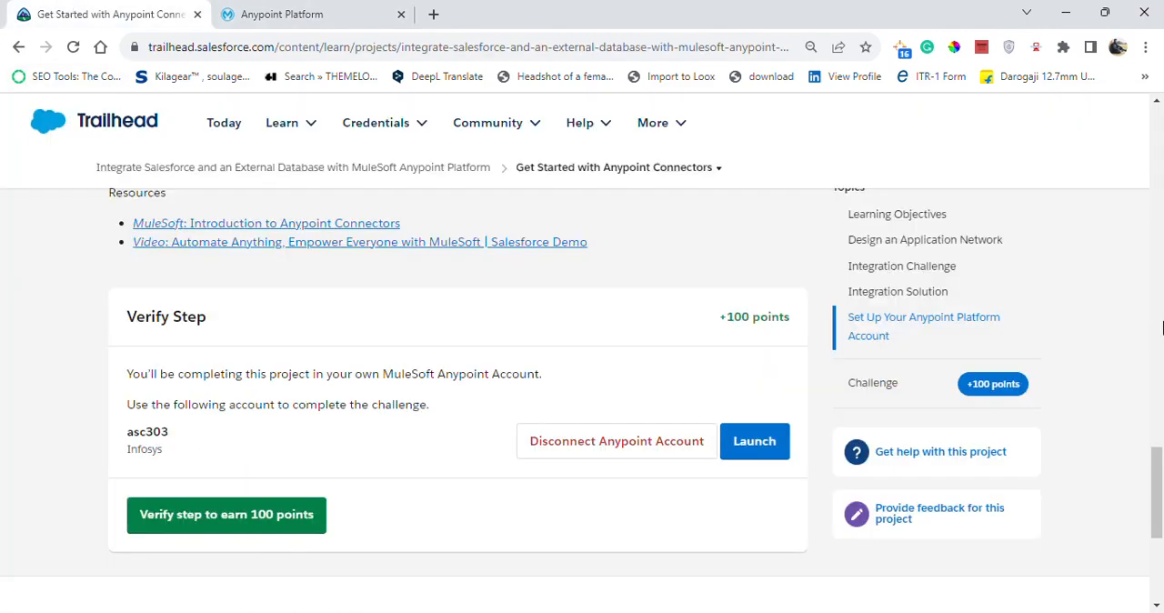
click(291, 515)
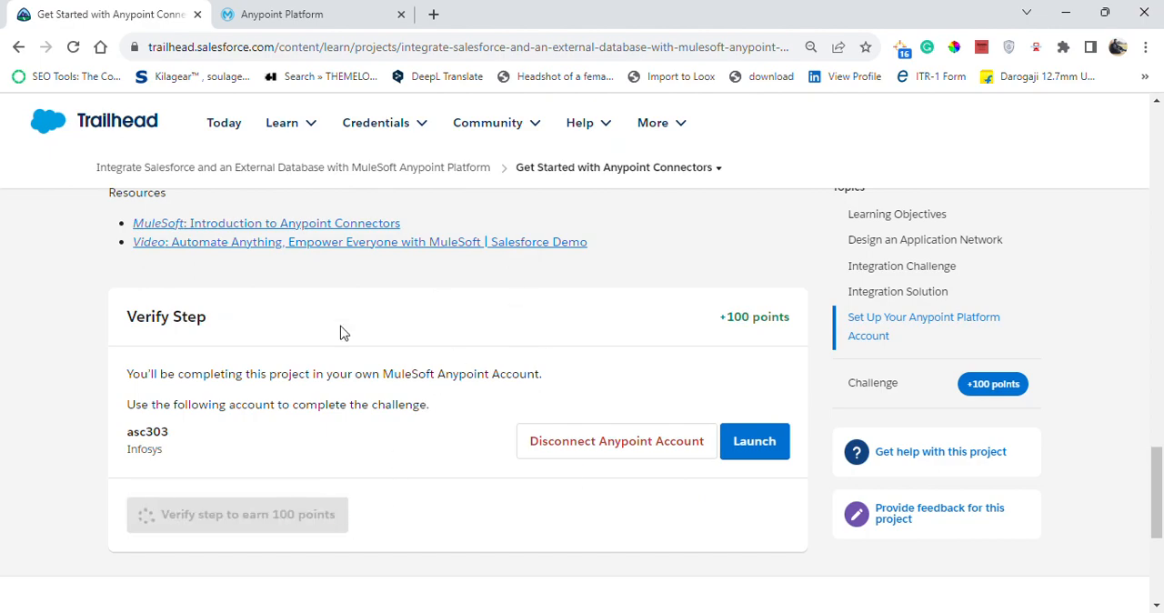
drag(1160, 509, 1160, 449)
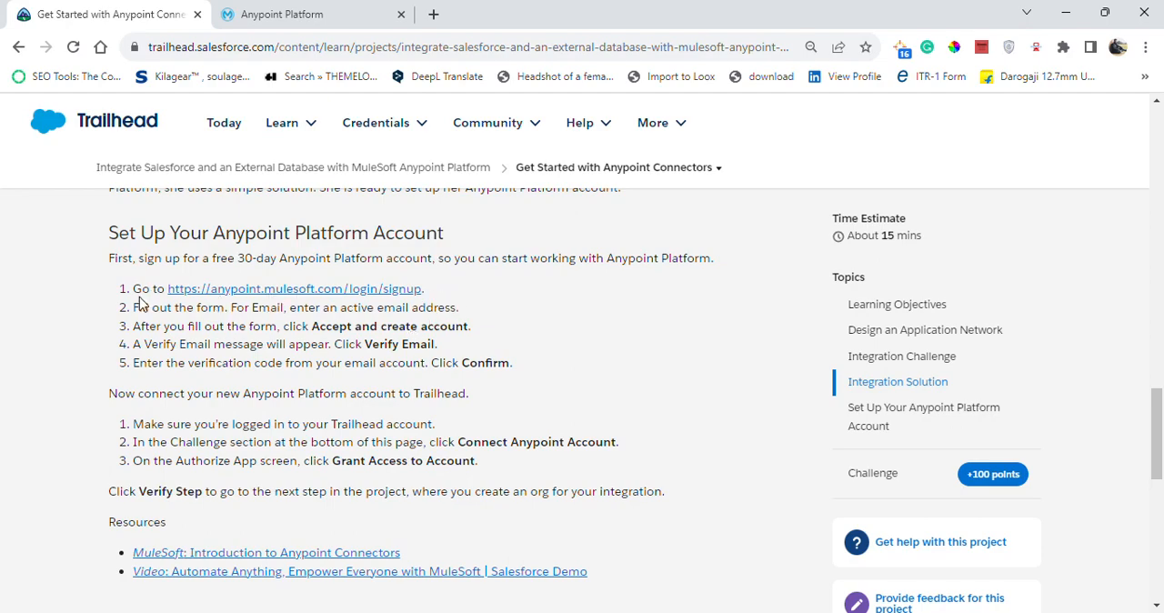
drag(124, 295, 159, 280)
click(508, 405)
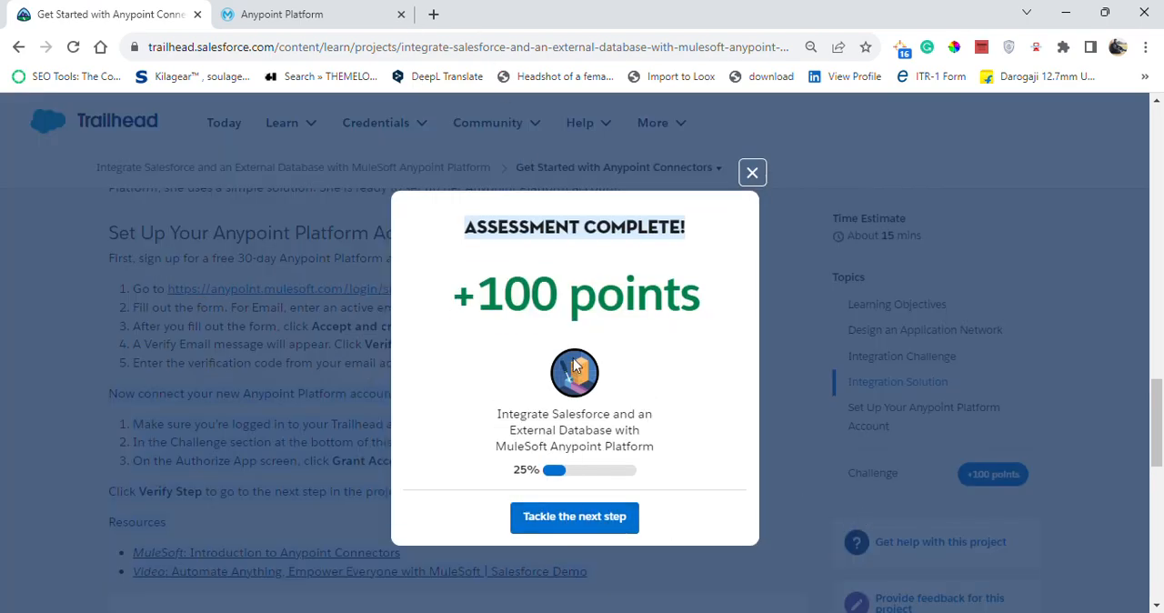
click(595, 526)
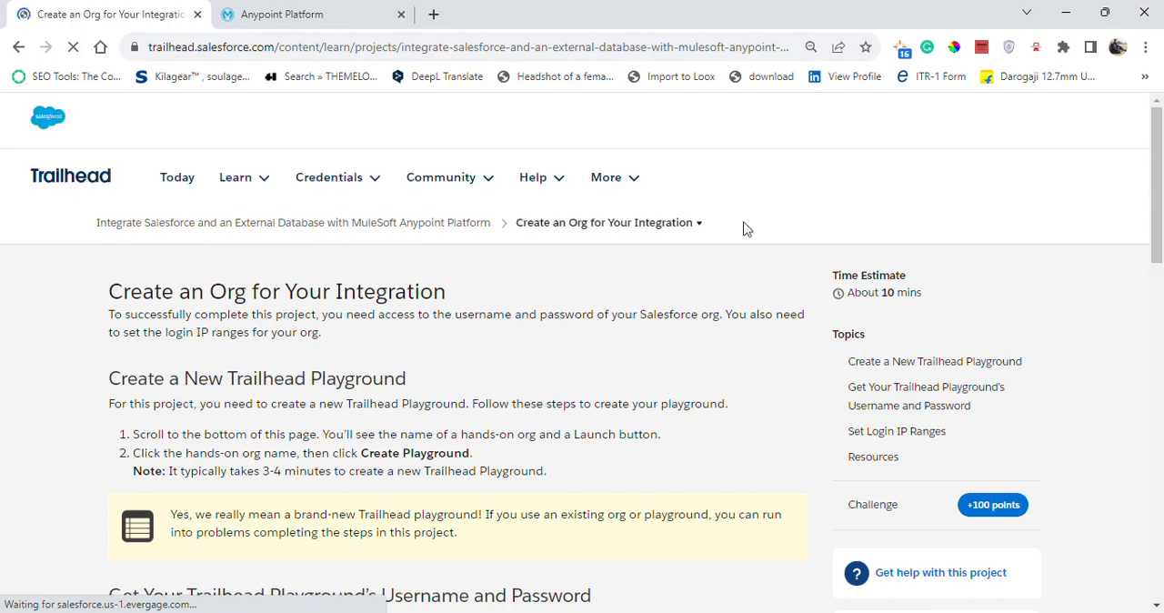
Choose App Customization Specialist Playground as the hands-on org for the Create an Org for Your Integration step.
drag(1160, 182, 1160, 248)
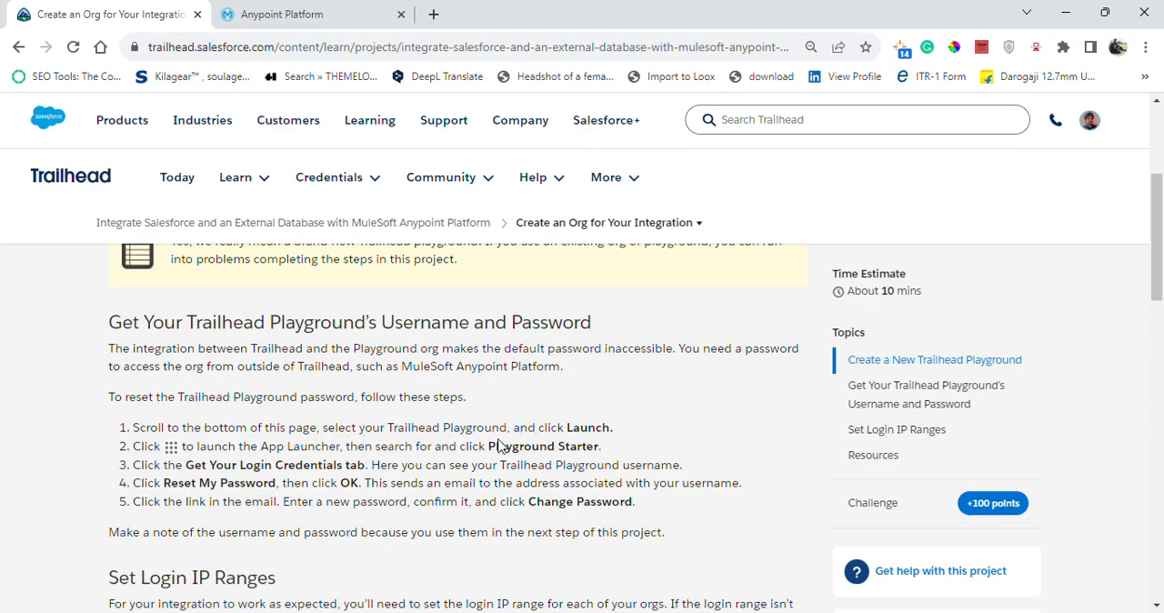
drag(1150, 264, 1159, 466)
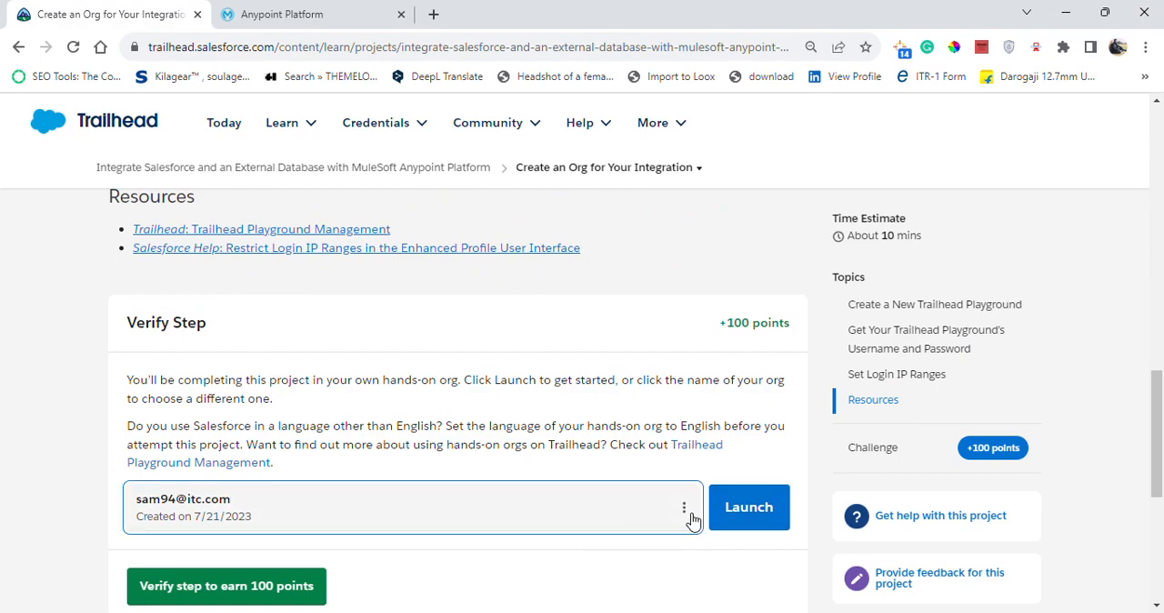
click(693, 520)
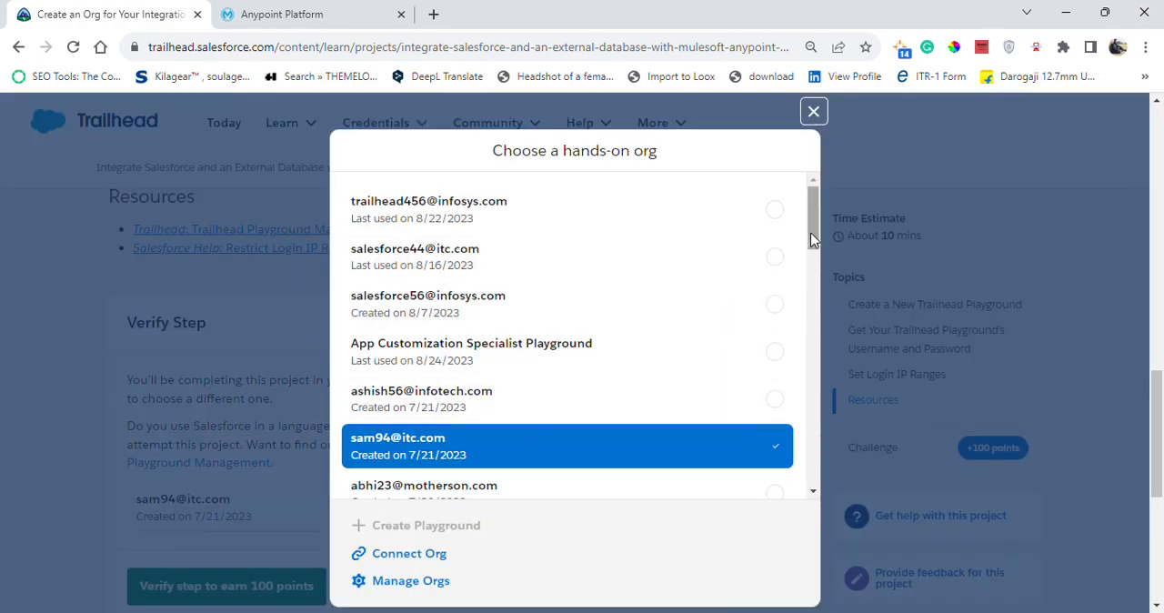
click(551, 362)
Close the Anypoint Platform page and launch the selected Trailhead Playground from the Verify Step section.
drag(1162, 428, 1162, 238)
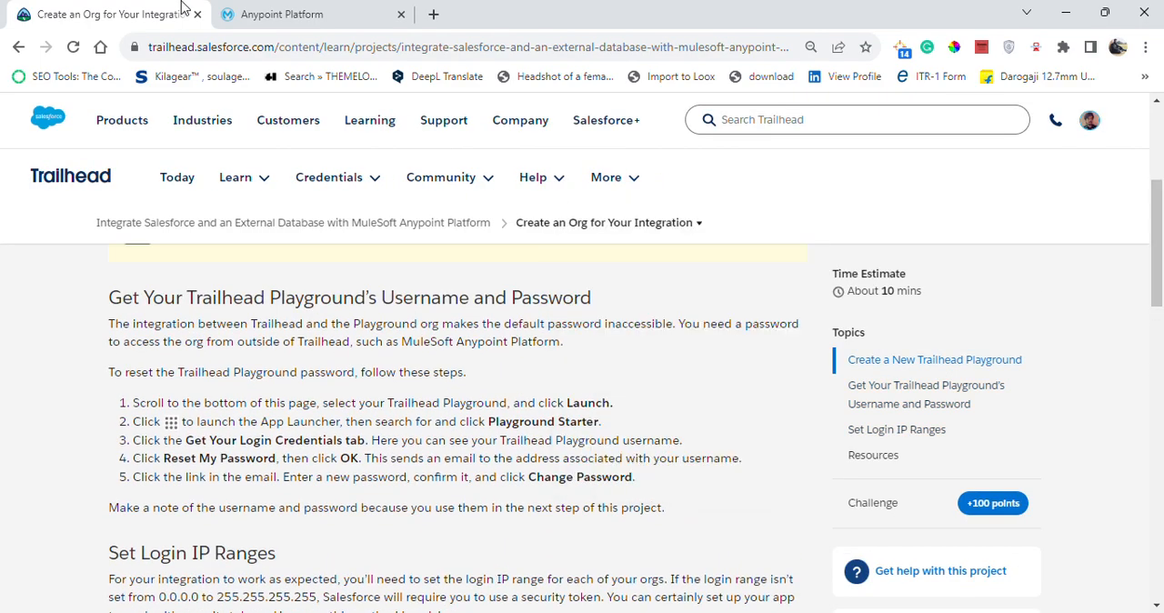
click(401, 15)
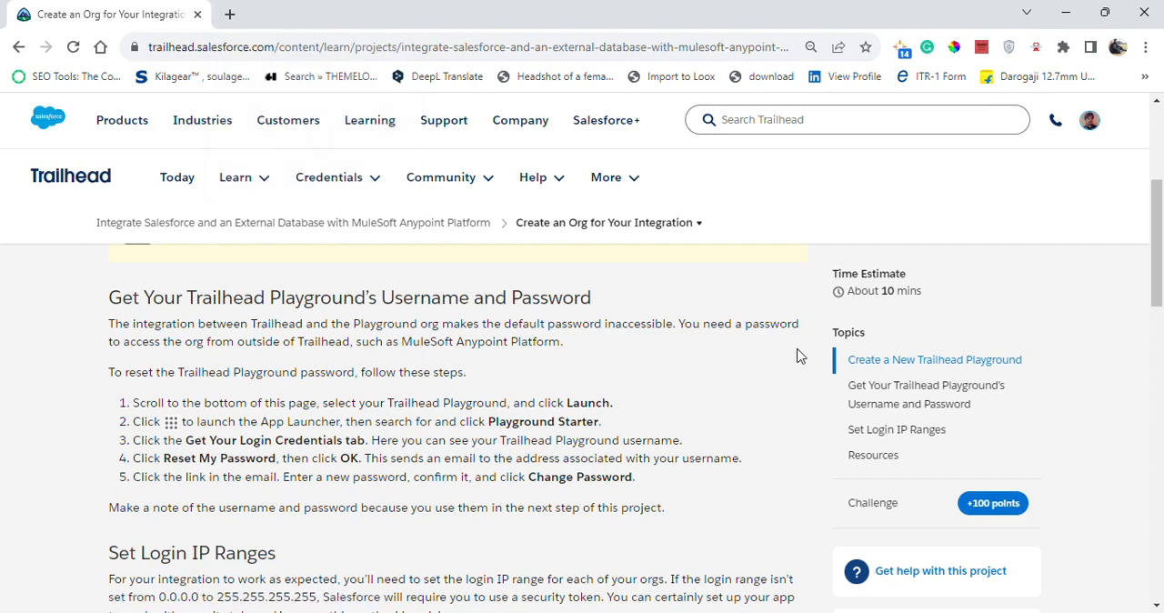
drag(1163, 286, 1163, 312)
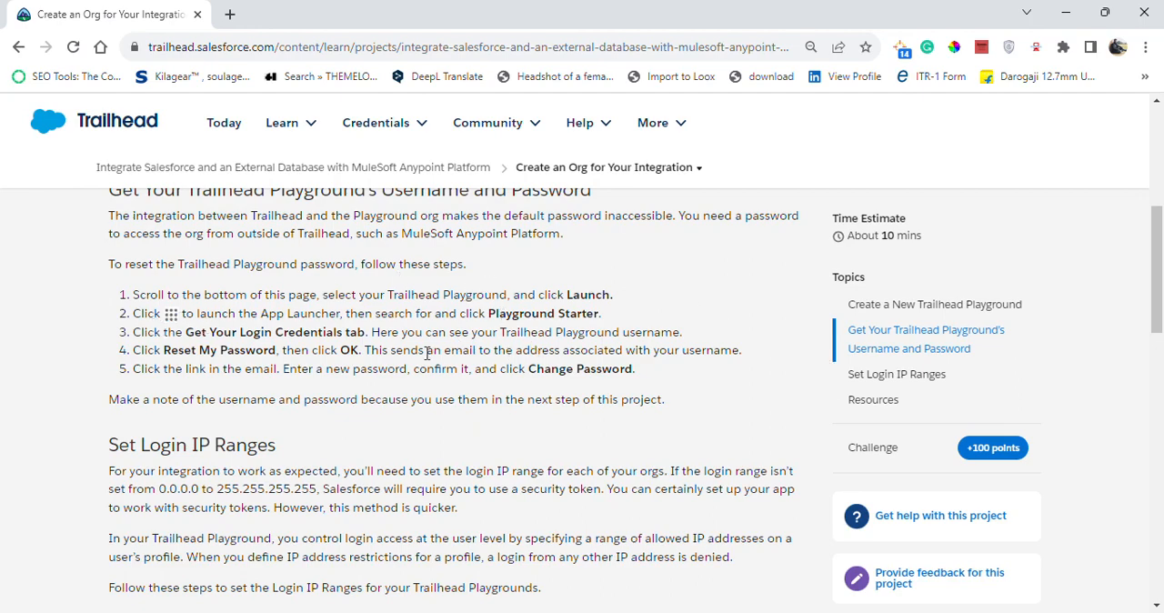
scroll(1163, 351, down, 6)
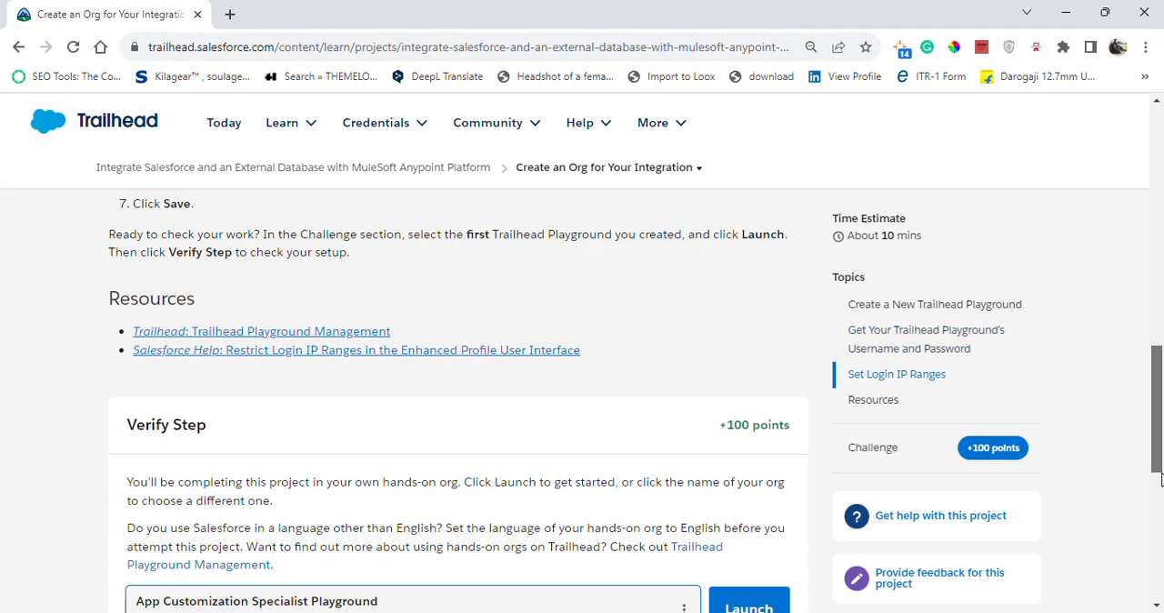
click(772, 532)
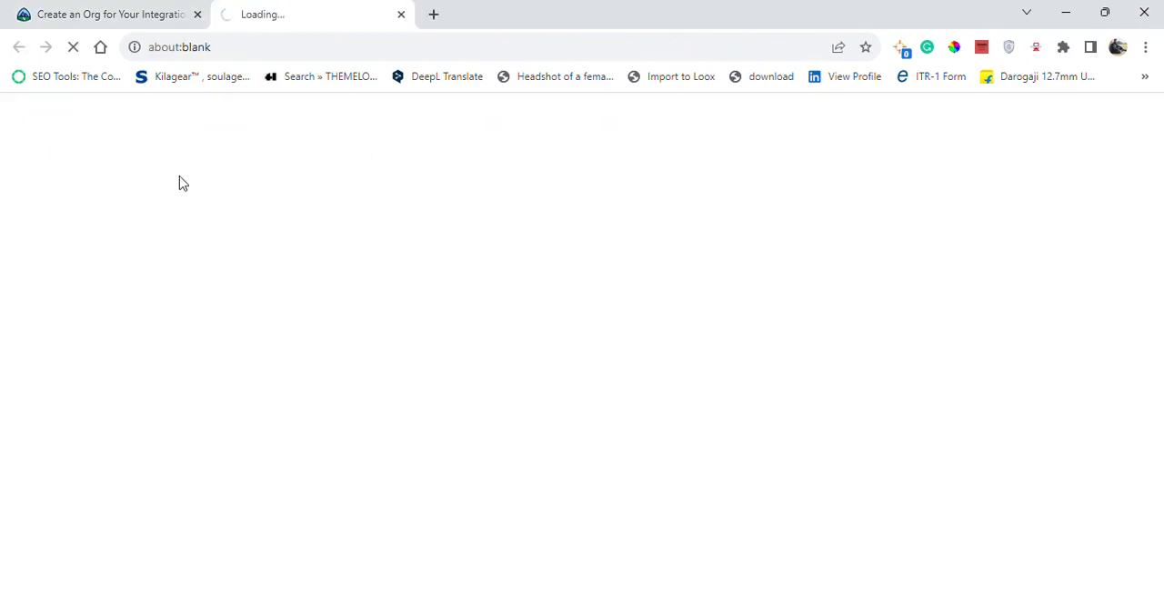
Open the Playground Starter app from the full App Launcher list in the launched playground.
click(113, 13)
drag(1159, 400, 1162, 239)
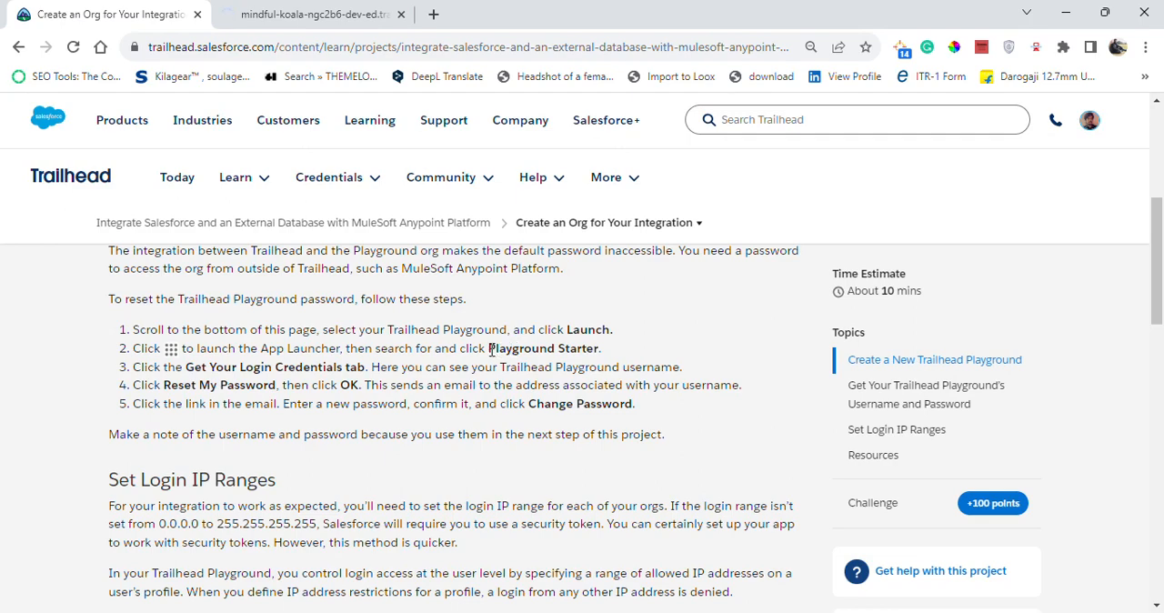
click(304, 14)
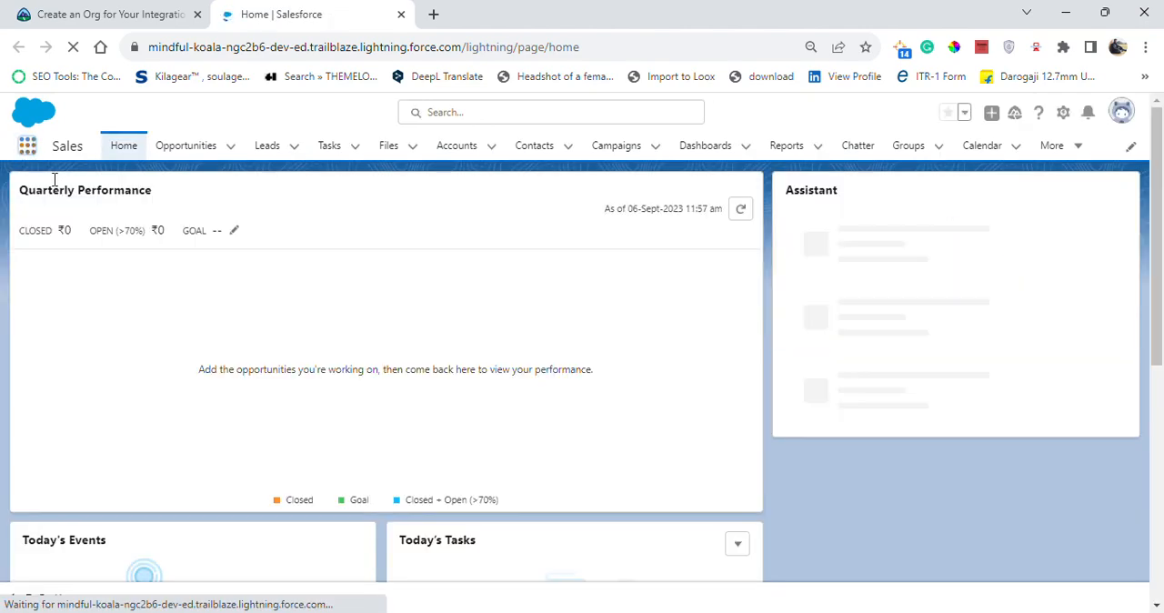
click(27, 147)
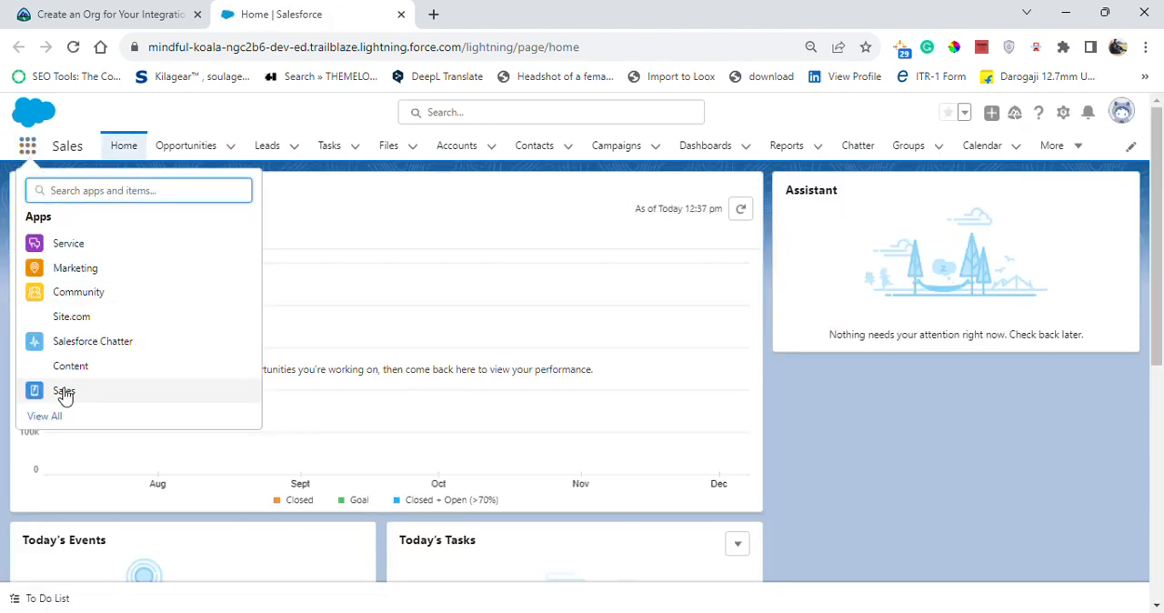
click(41, 417)
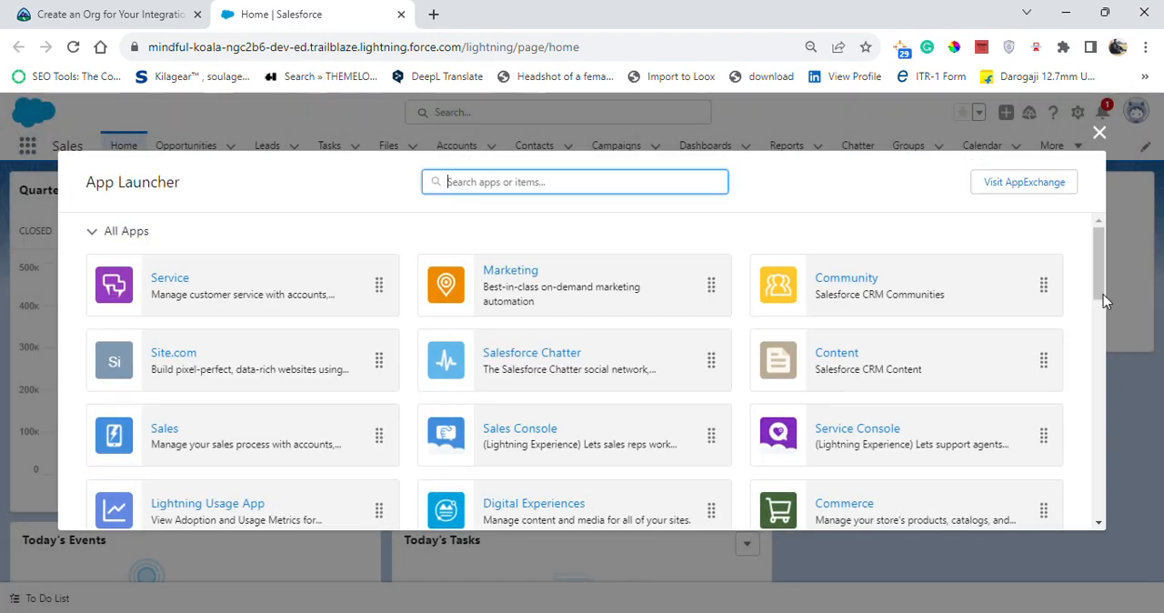
drag(1103, 294, 1102, 360)
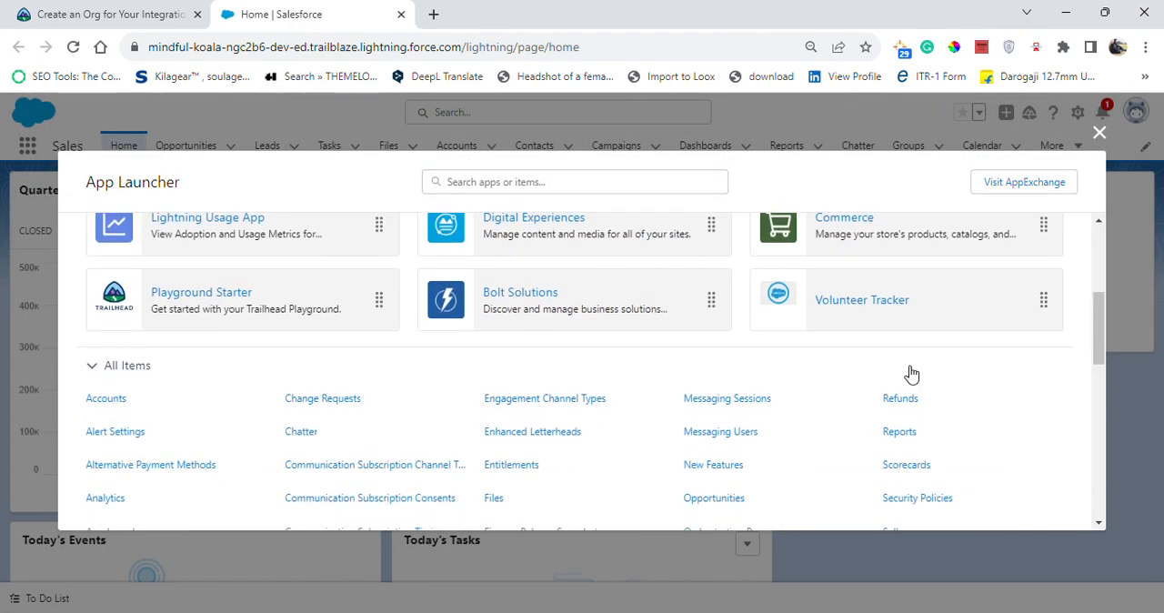
click(132, 302)
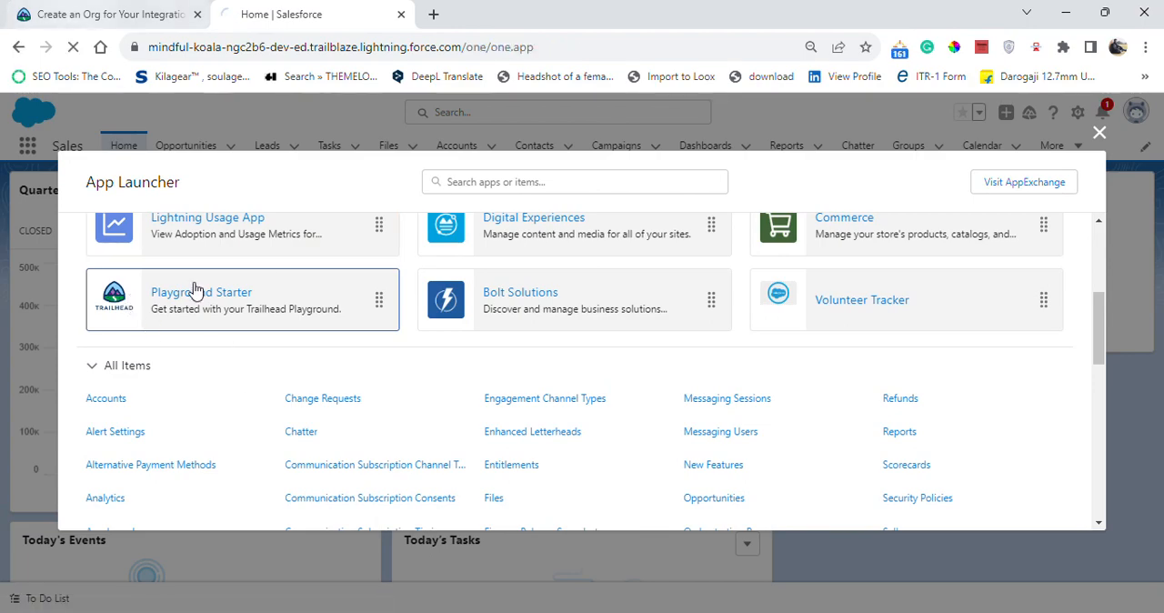
Review the password reset instructions in Trailhead and show the Get Your Login Credentials page in Playground Starter.
click(91, 15)
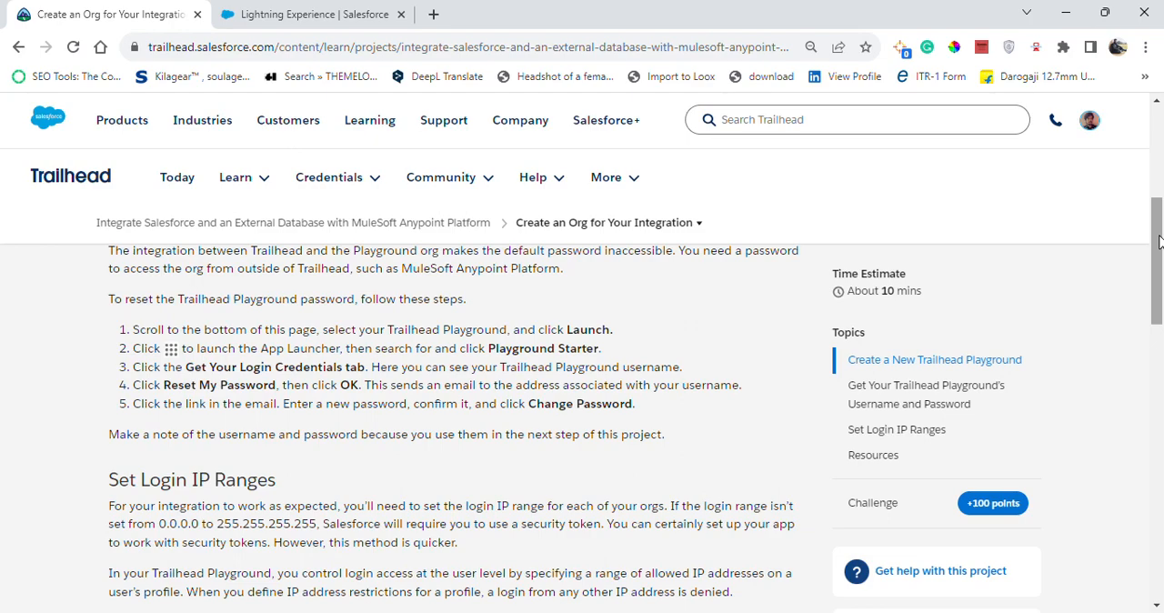
drag(1159, 241, 1159, 316)
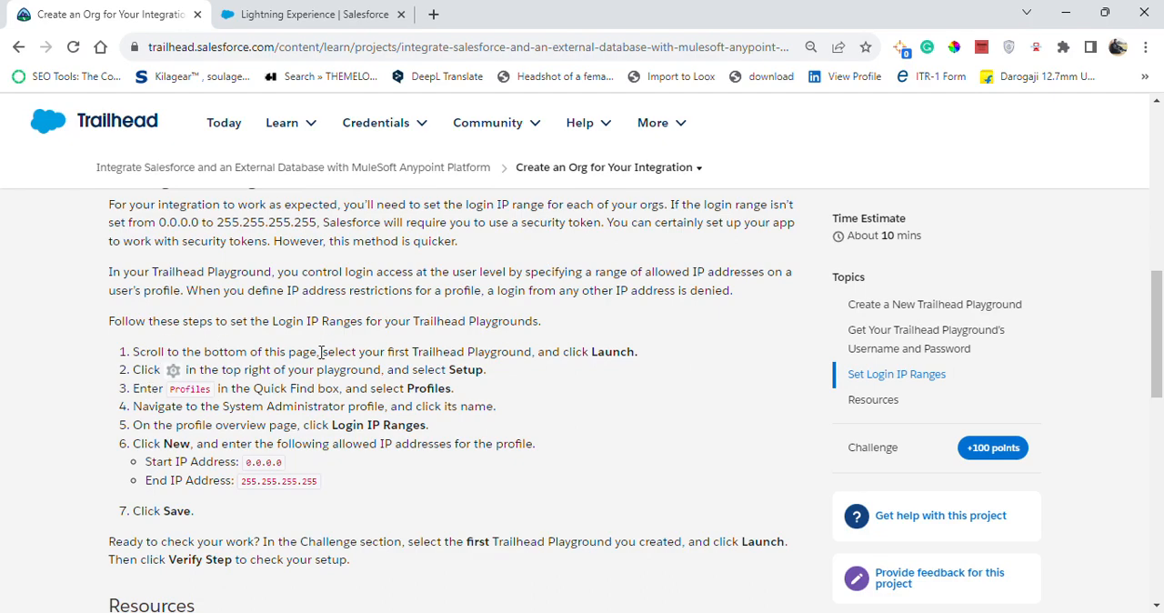
scroll(320, 352, up, 3)
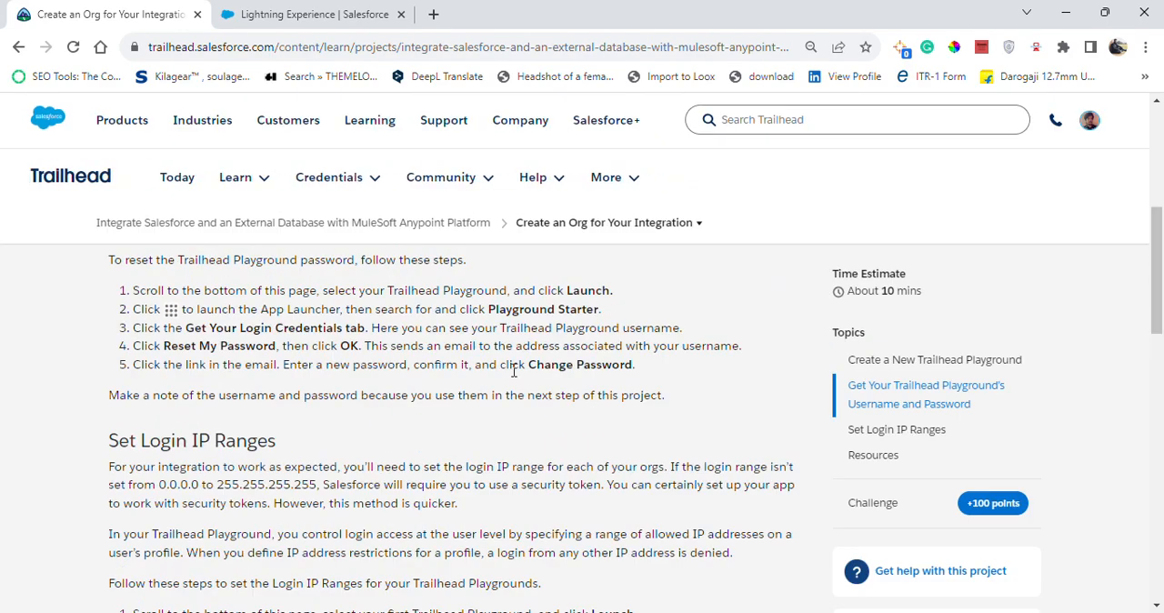
drag(1159, 305, 1158, 202)
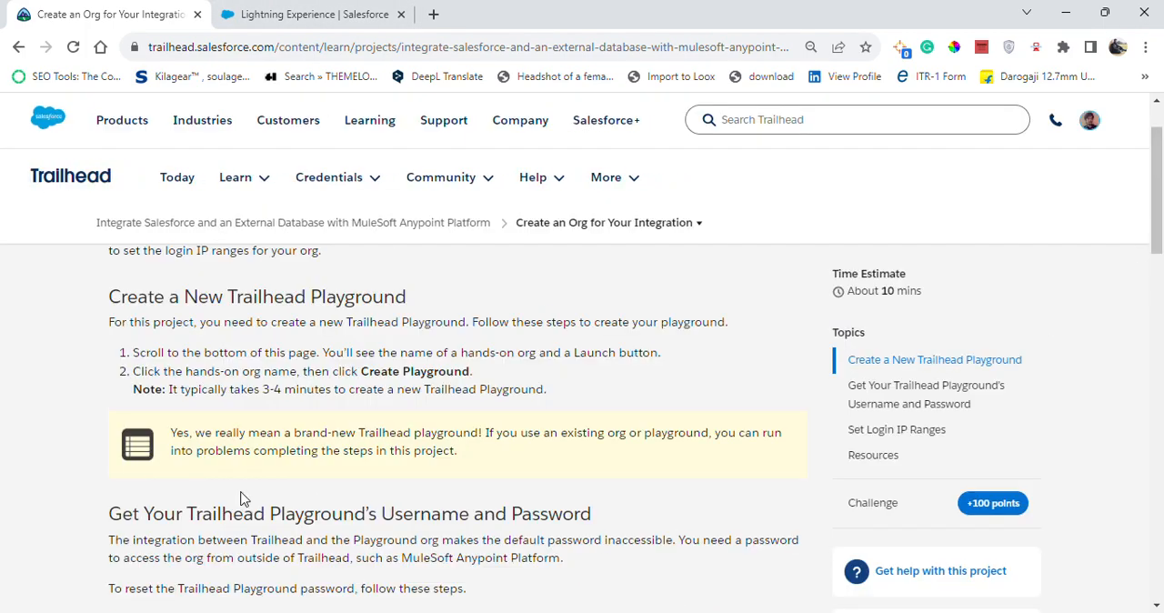
drag(1158, 240, 1158, 311)
key(ctrl+Tab)
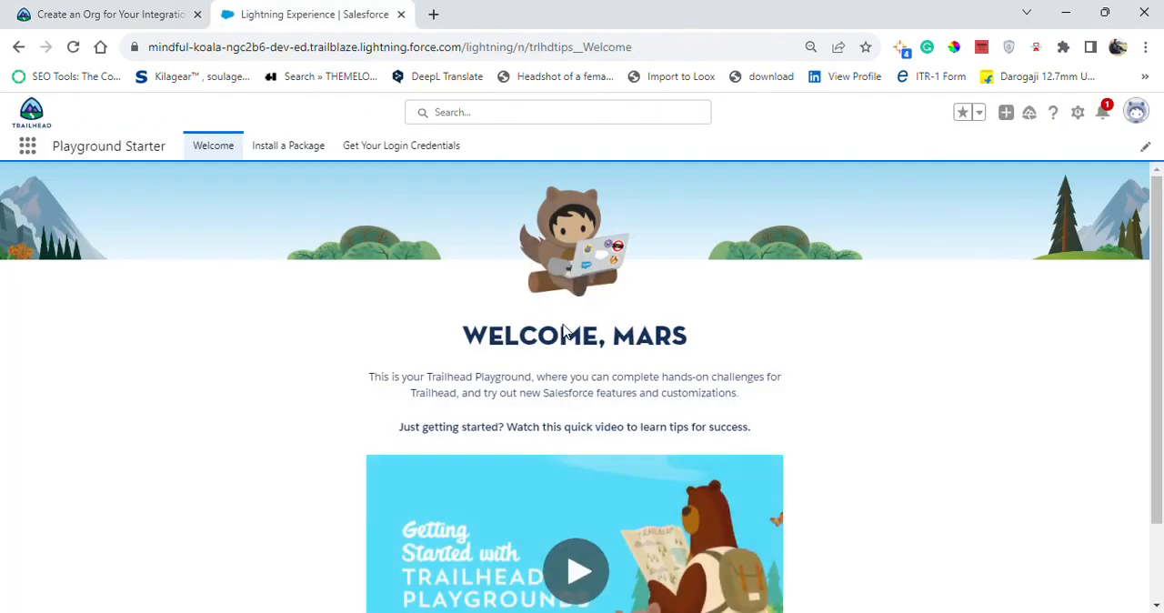
click(416, 148)
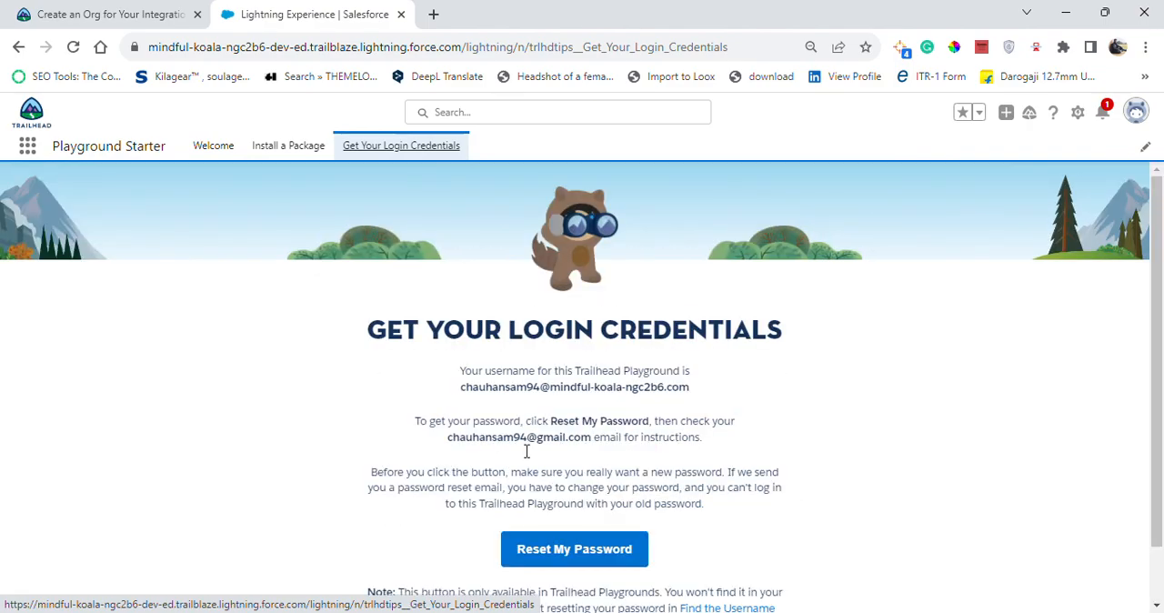
Review the Set Login IP Ranges instructions in Trailhead and open Setup in the playground.
key(ctrl+Tab)
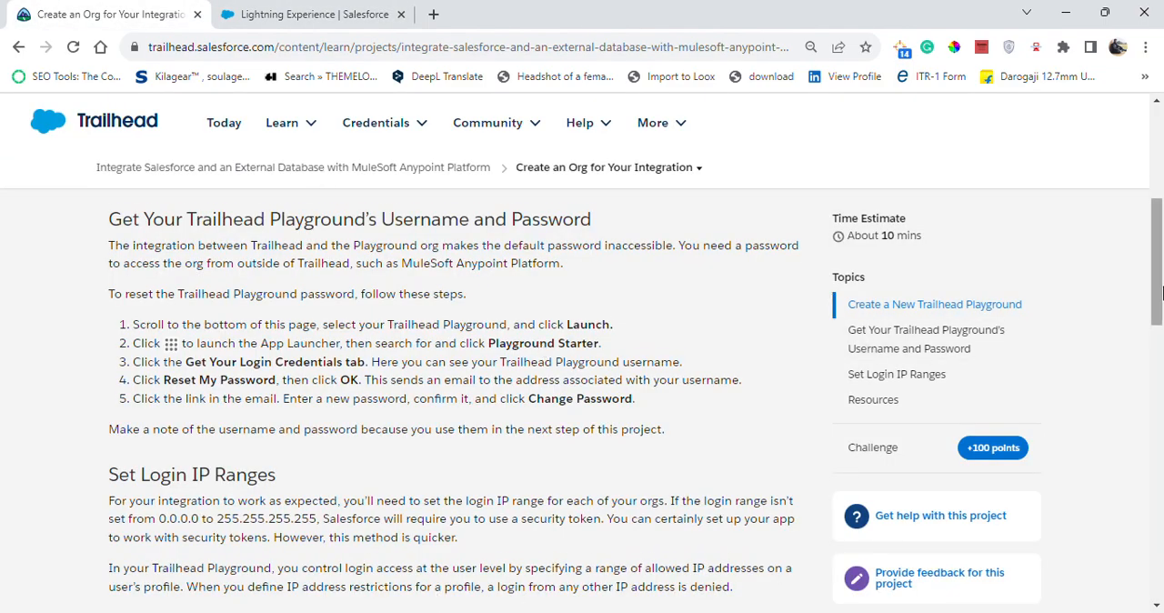
drag(1156, 282, 1161, 369)
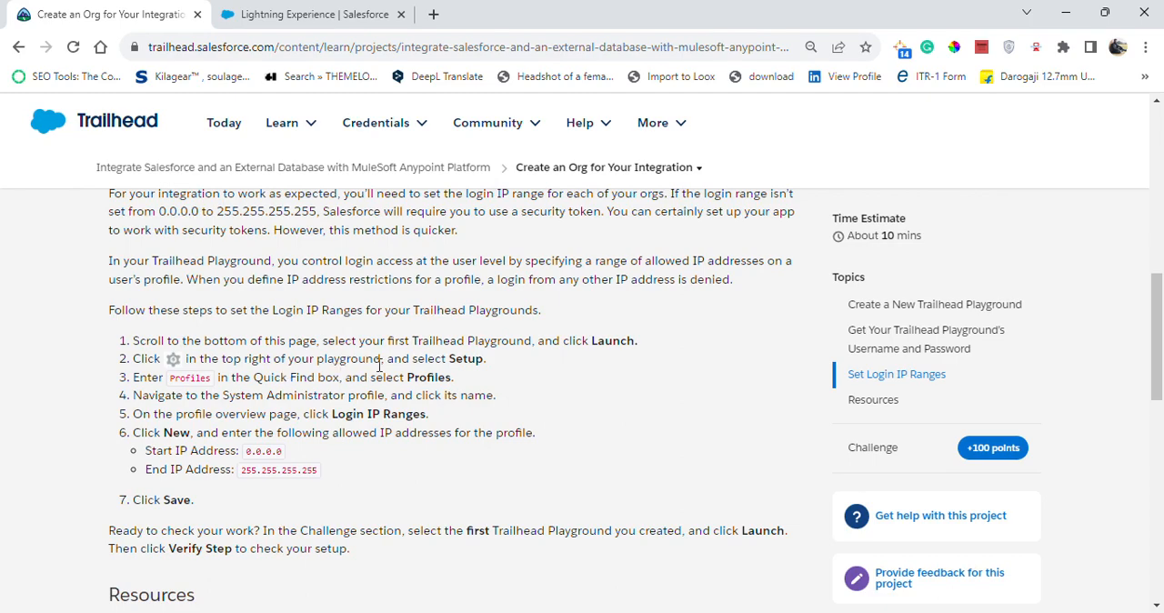
click(314, 14)
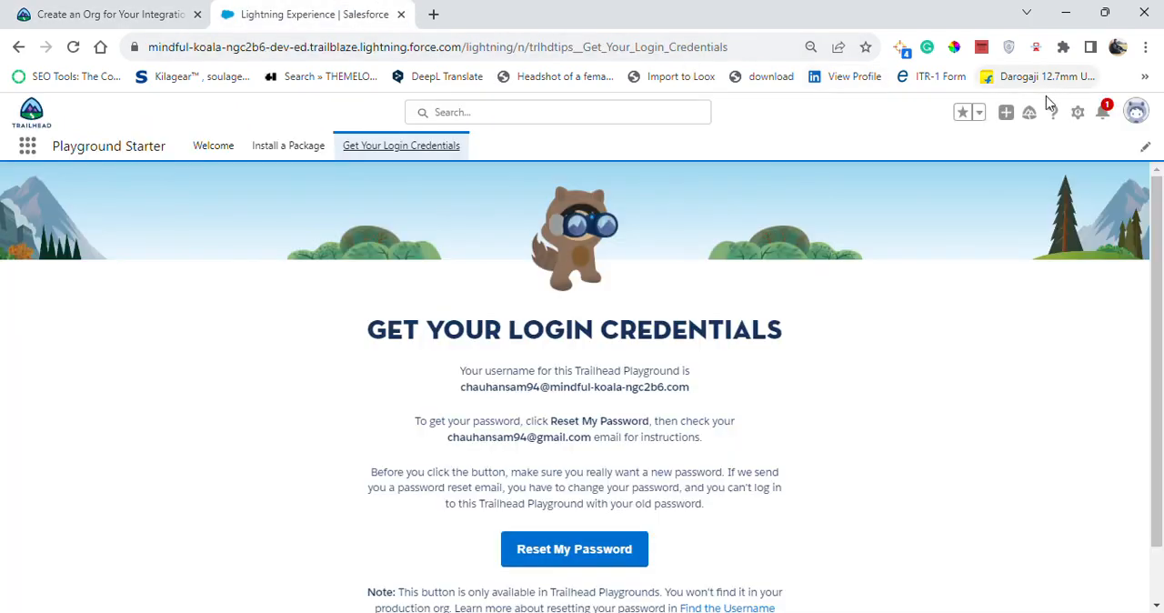
click(1076, 115)
click(1001, 155)
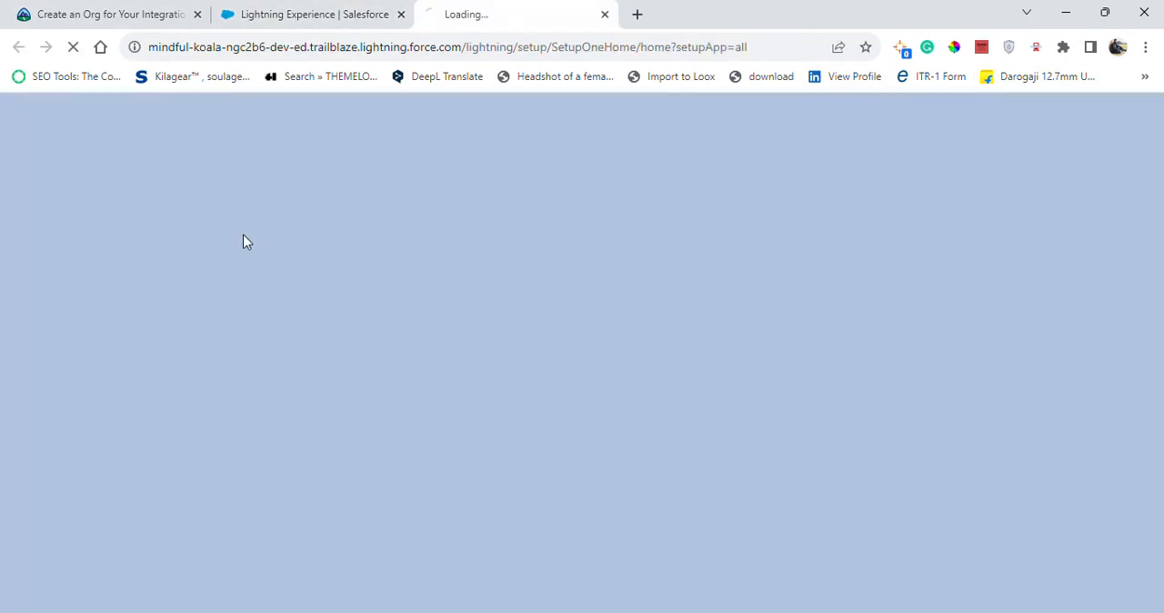
Consult the Trailhead instructions, then find and open the Profiles page in Setup by searching for "prof".
click(80, 7)
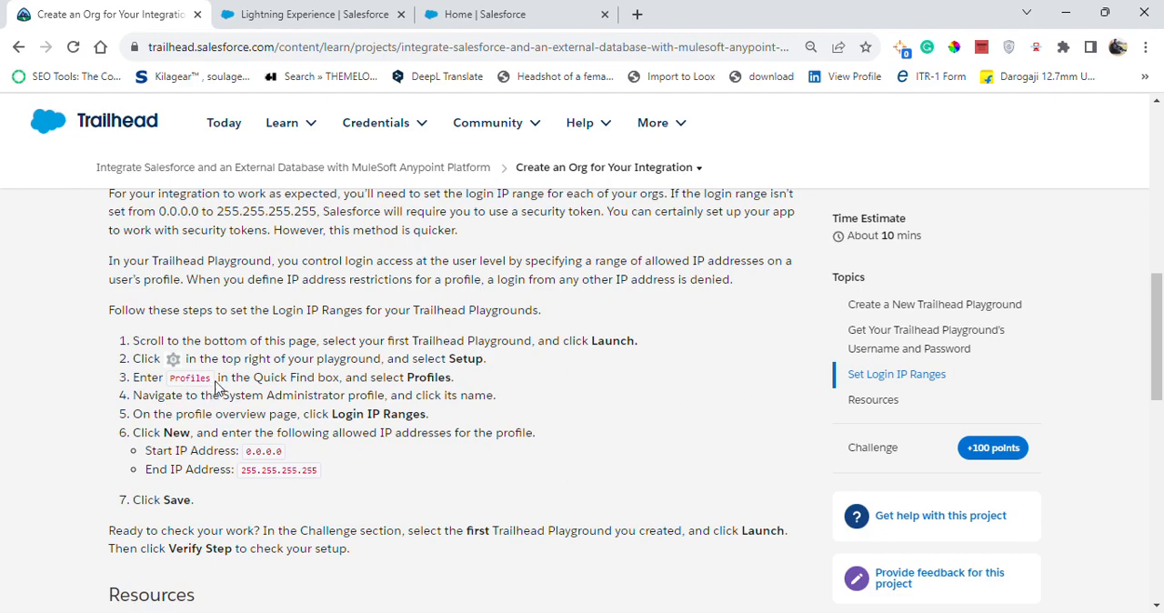
click(454, 14)
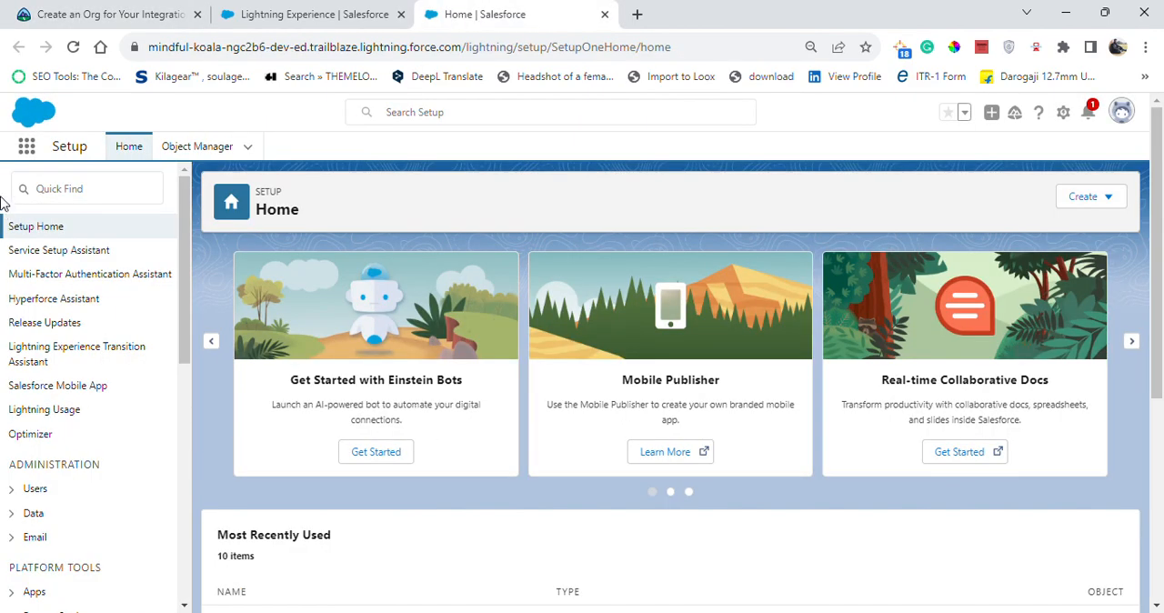
click(65, 180)
text(r)
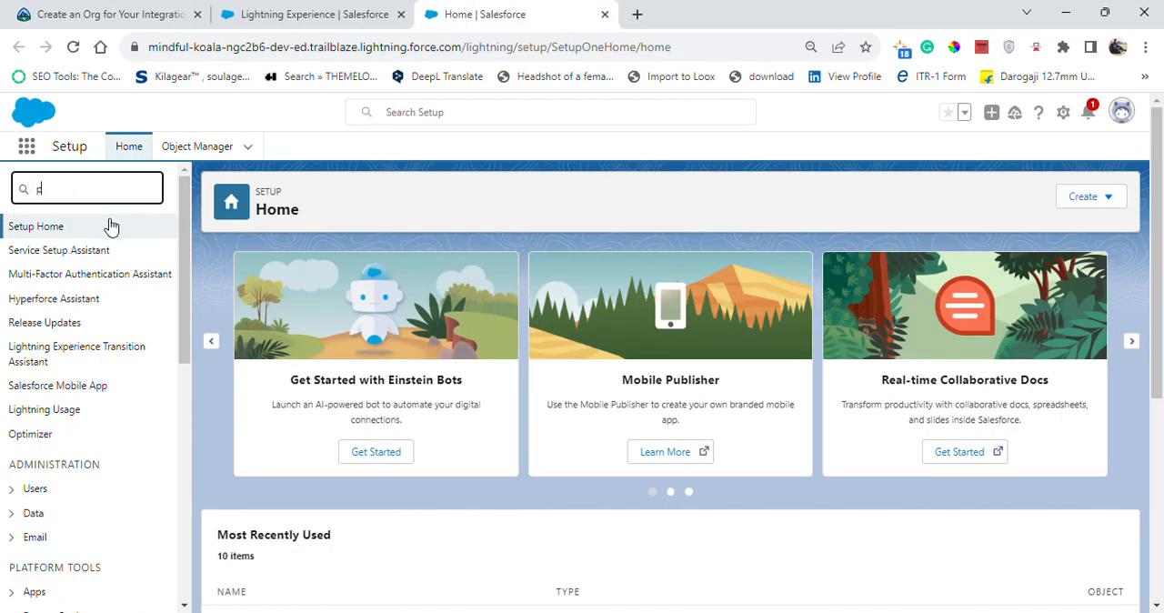
text(rof)
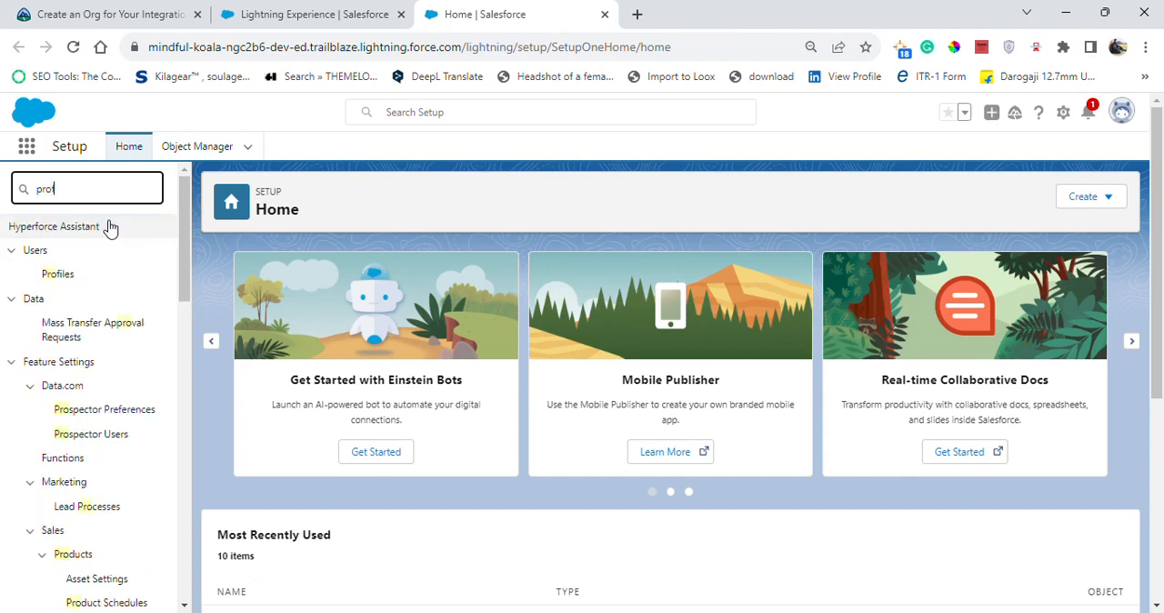
click(72, 255)
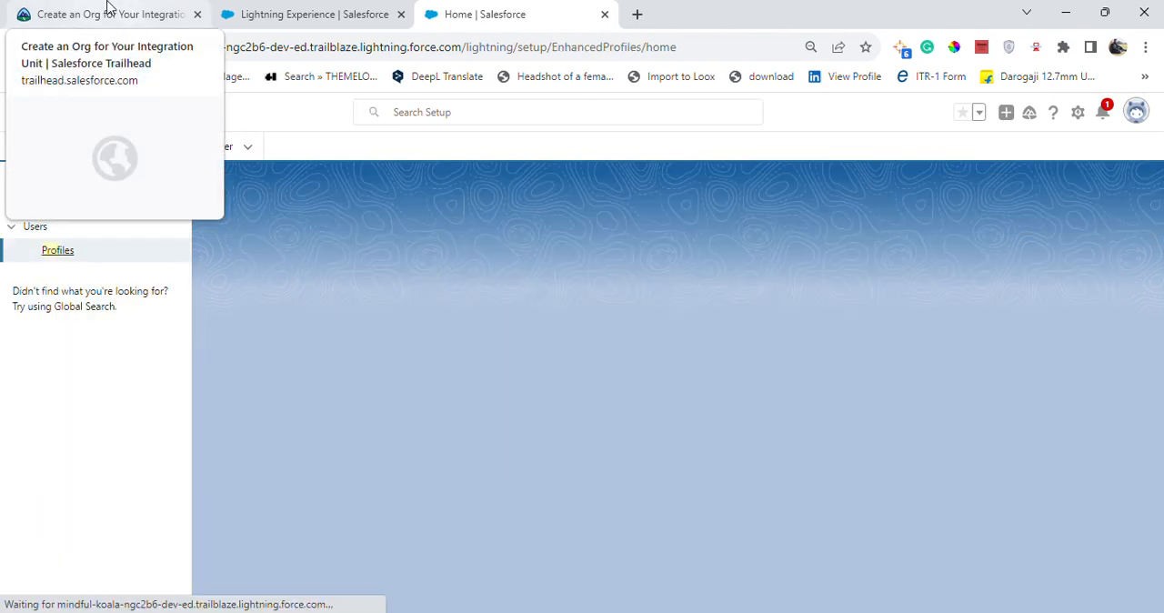
Check the Trailhead steps for login IP ranges and dismiss the "Permissions on Profiles are Moving" notice on the Profiles page.
click(98, 11)
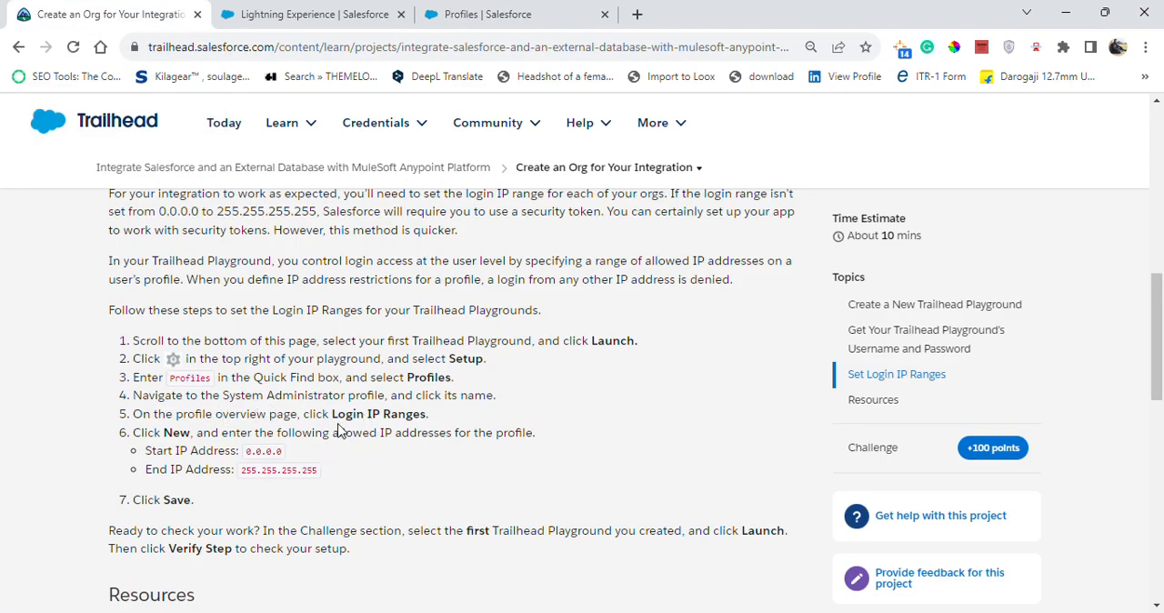
click(455, 15)
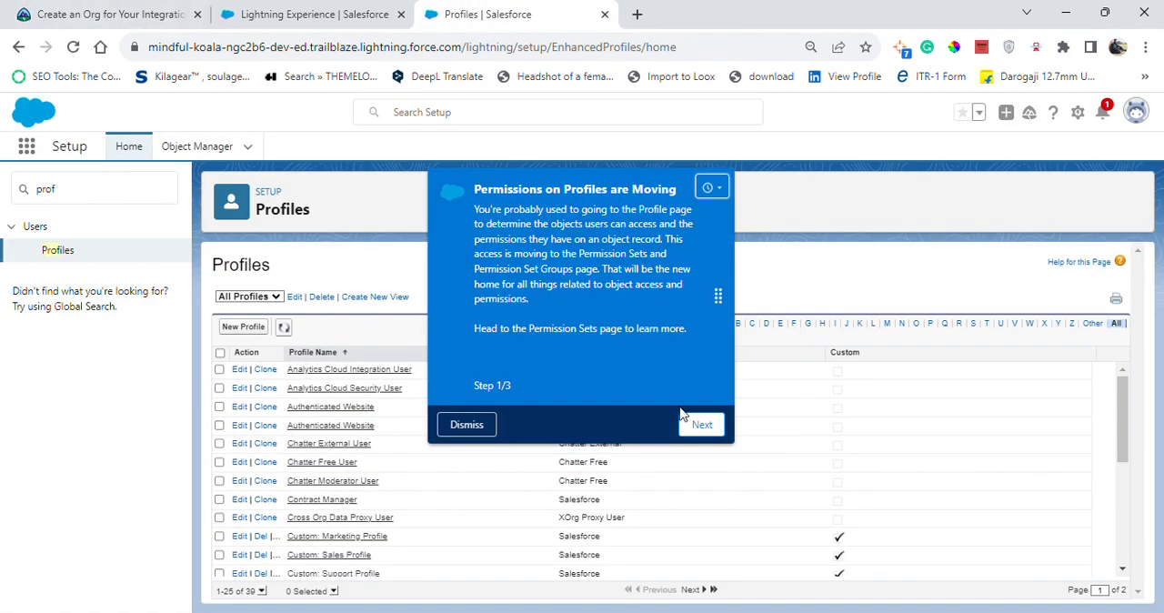
click(464, 424)
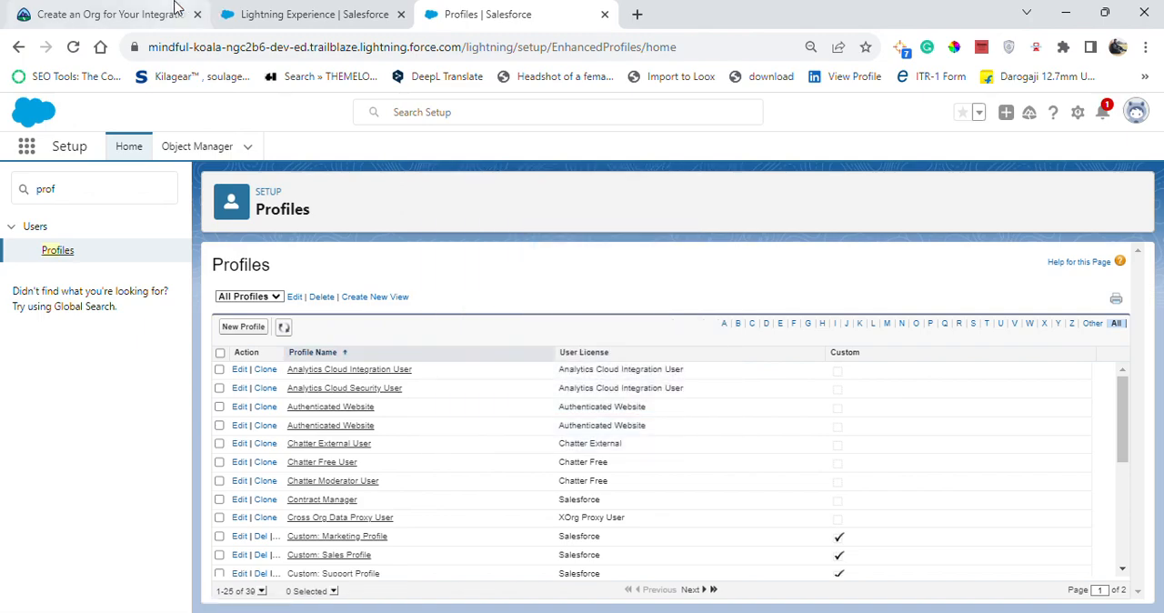
Close the Playground Starter page, filter the profiles to names starting with S, and open the System Administrator profile.
click(110, 14)
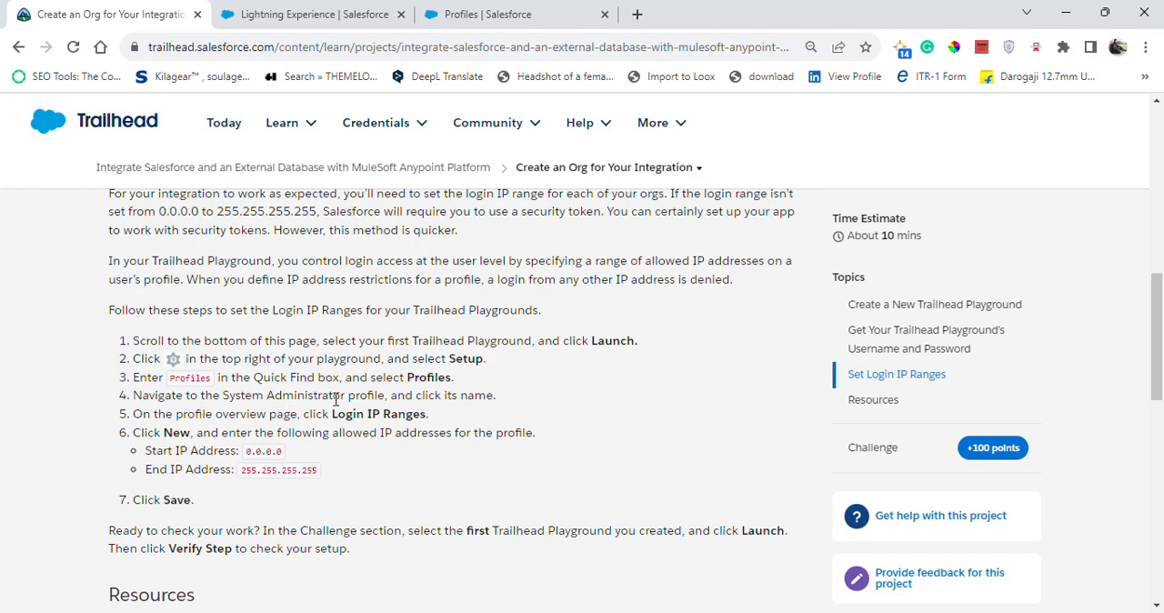
click(360, 13)
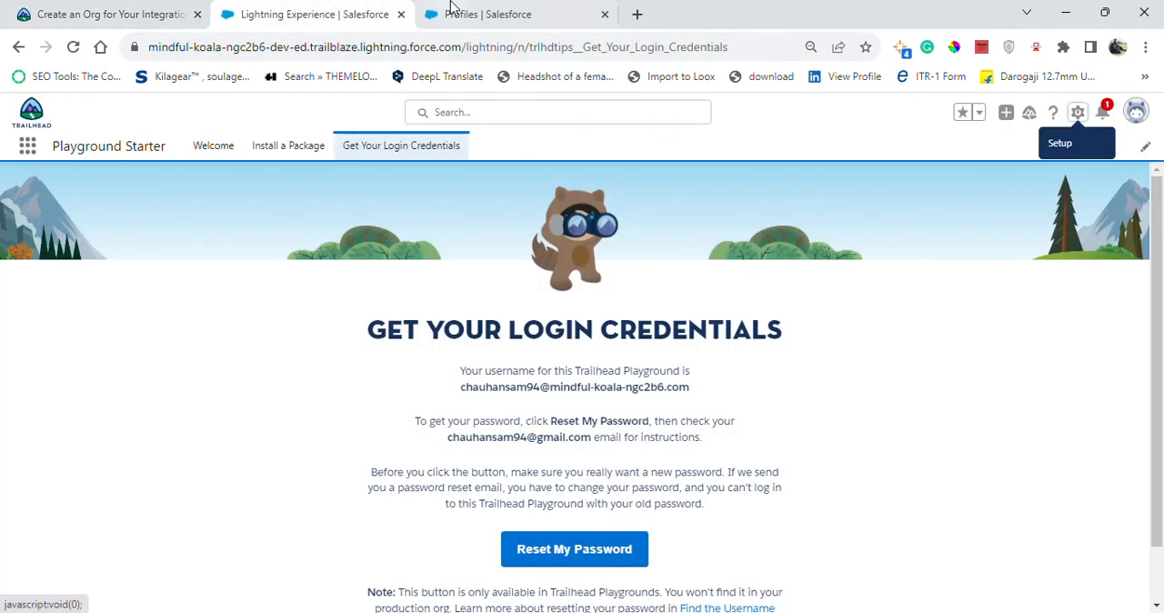
click(400, 13)
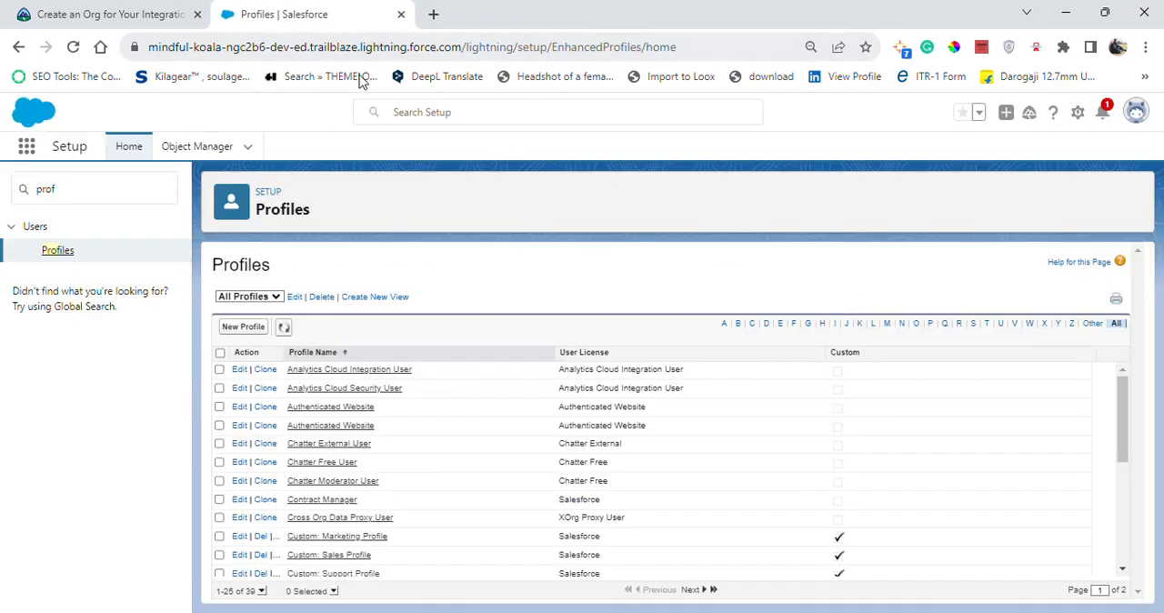
click(973, 323)
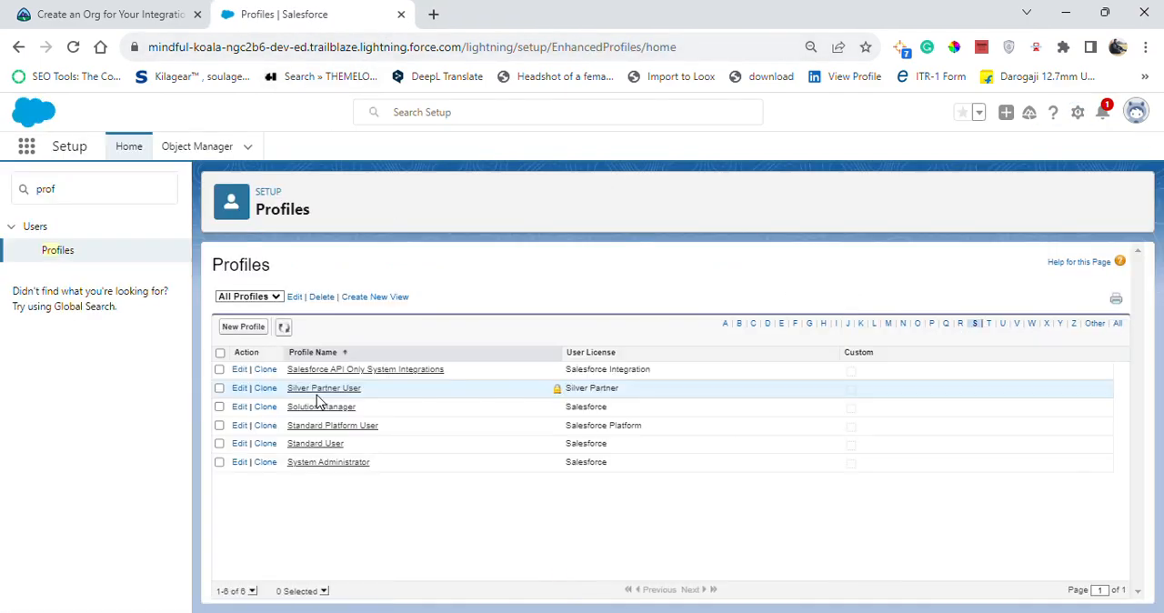
click(307, 465)
Start a new login IP range for the System Administrator profile with the start IP address 0.0.0.0 from the Trailhead instructions.
click(109, 14)
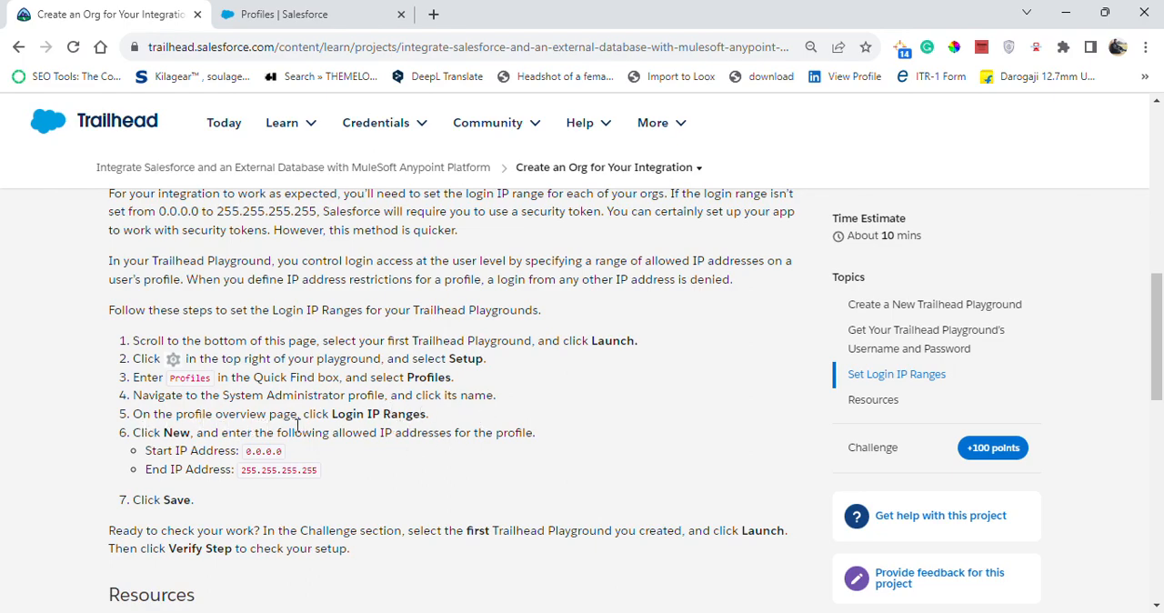
click(290, 14)
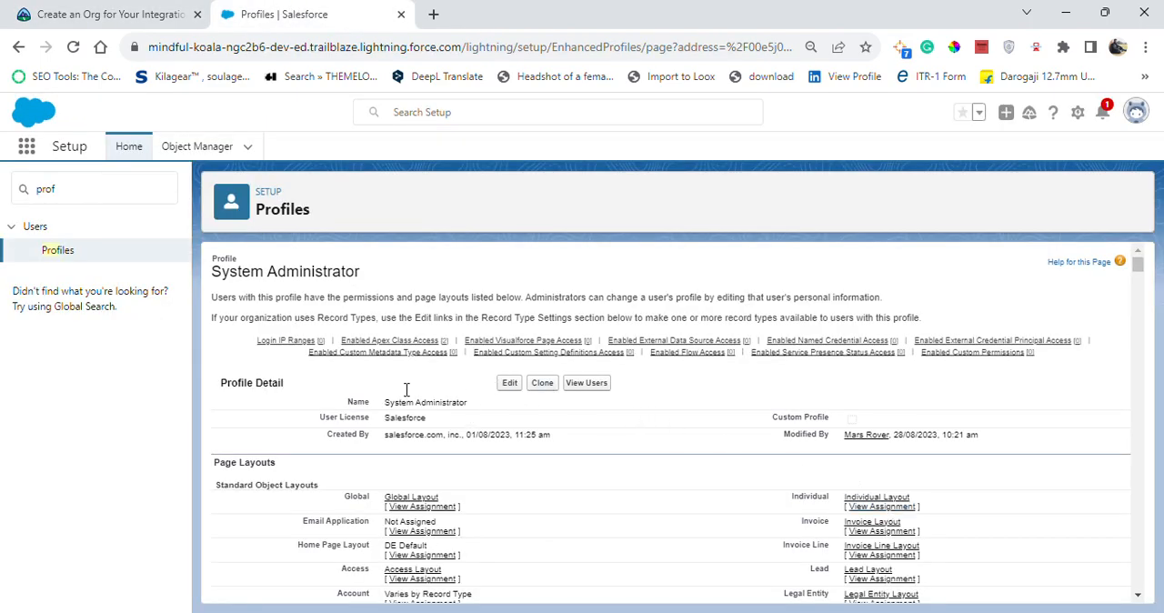
mouse_move(288, 346)
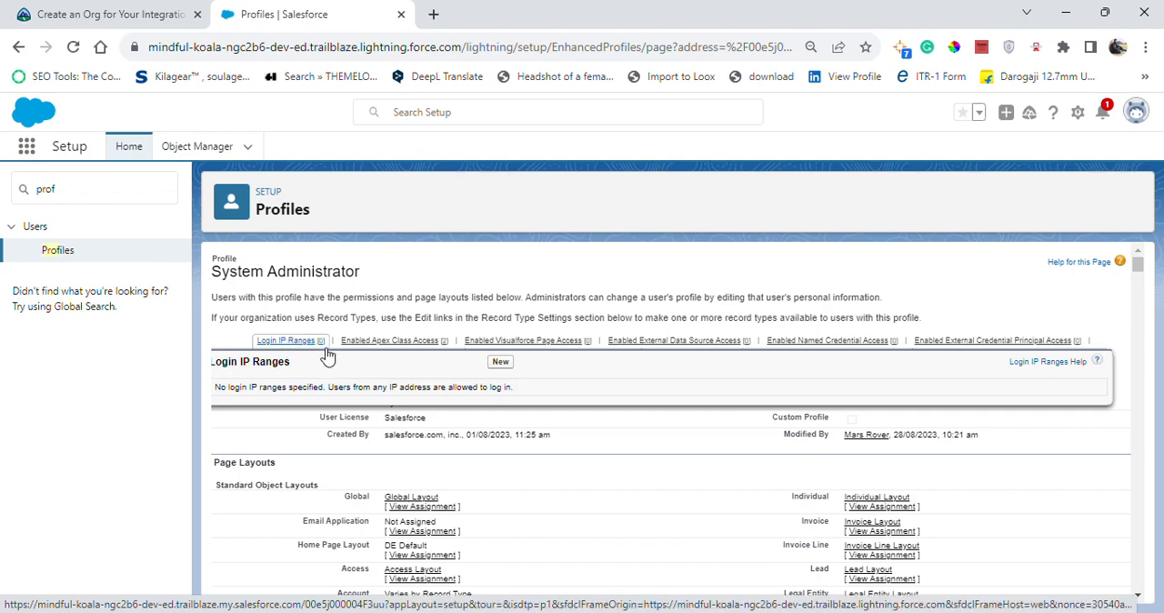
click(500, 363)
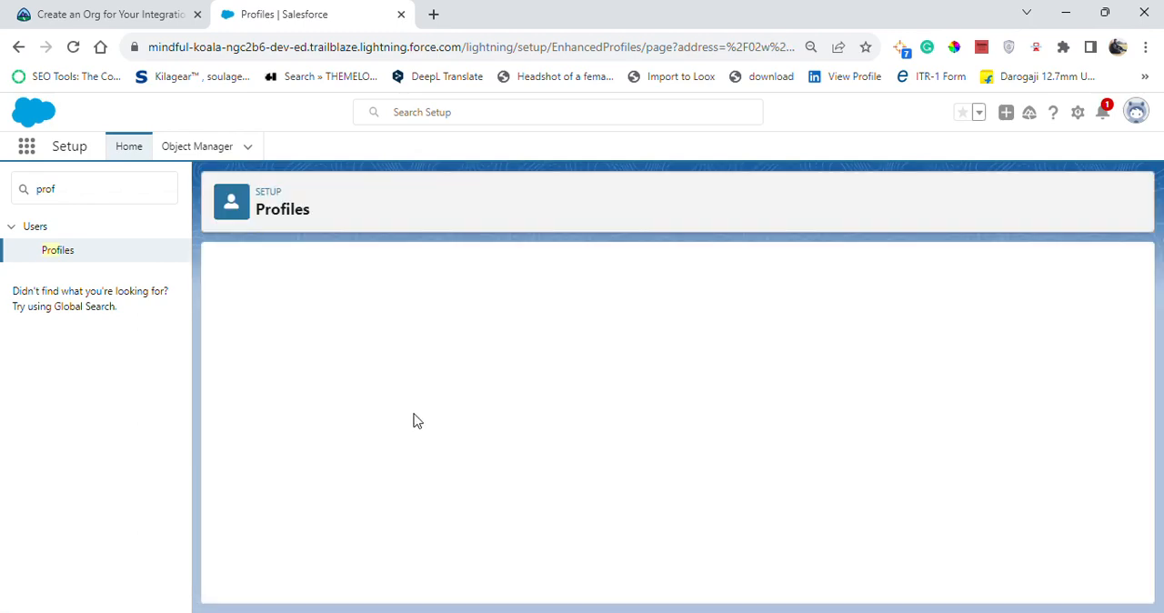
click(105, 13)
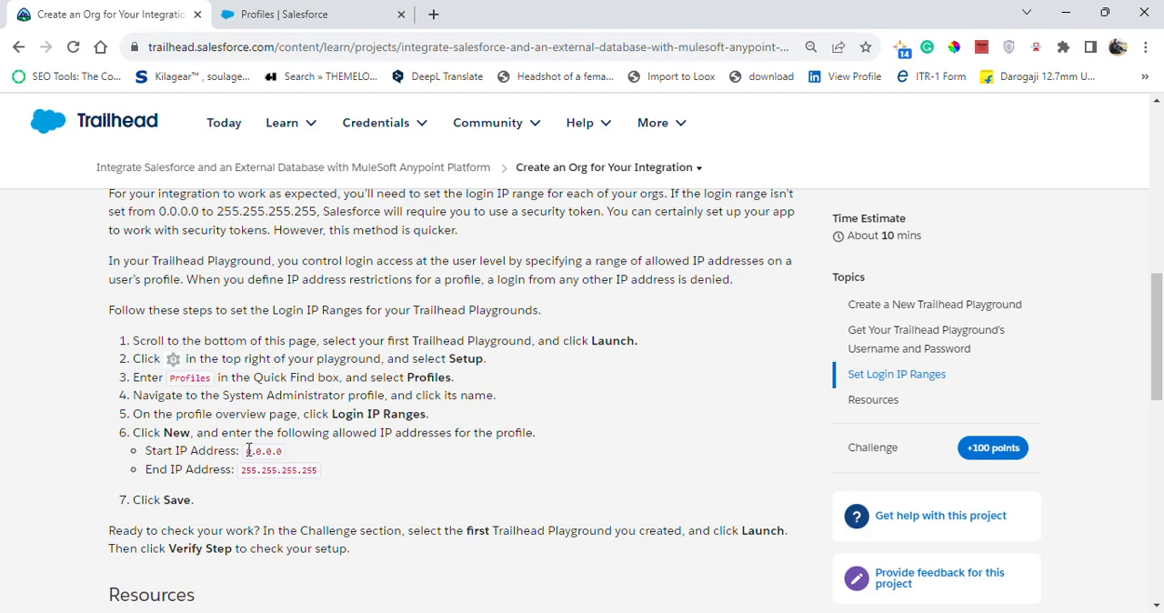
drag(247, 457, 291, 454)
key(ctrl+c)
key(ctrl+Tab)
key(ctrl+v)
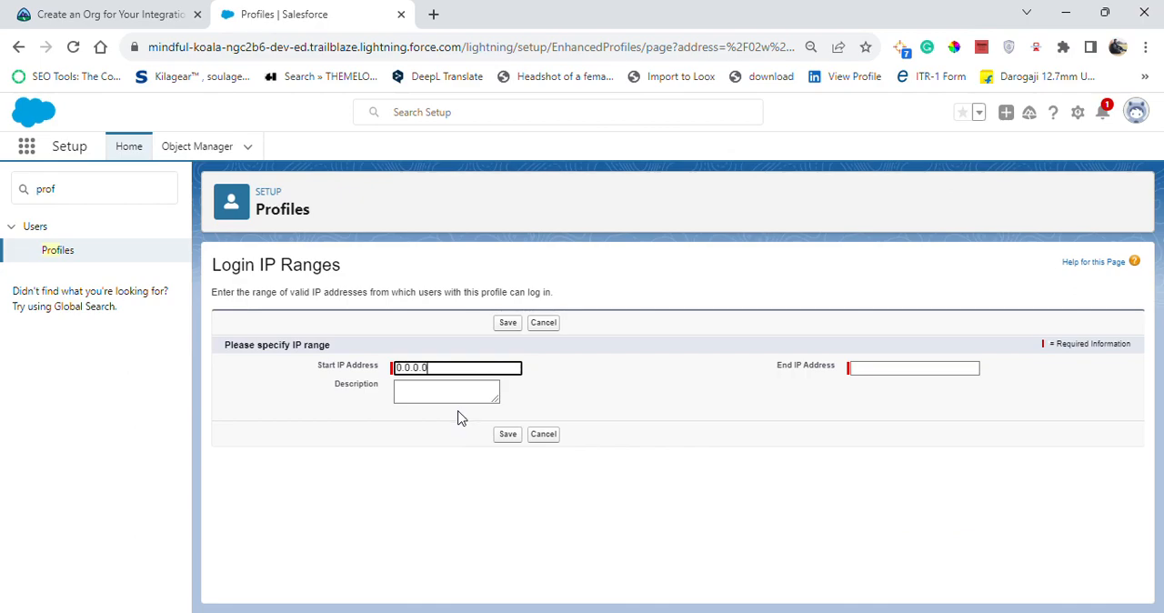
Set the end IP address to 255.255.255.255 as given in Trailhead and save the login IP range.
click(55, 11)
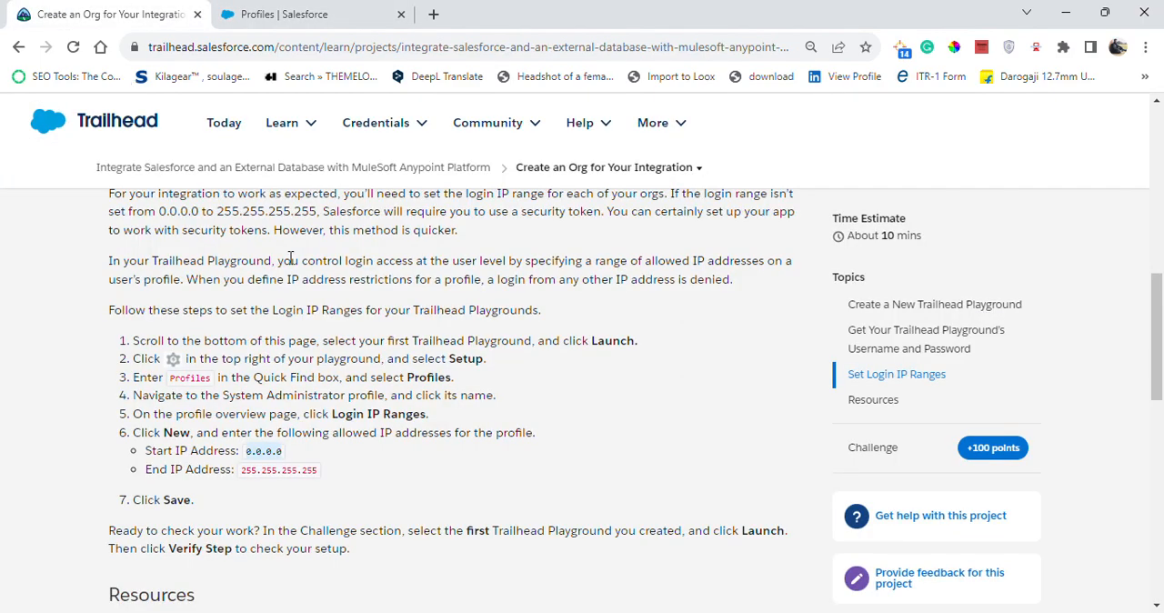
drag(242, 471, 320, 469)
key(ctrl+c)
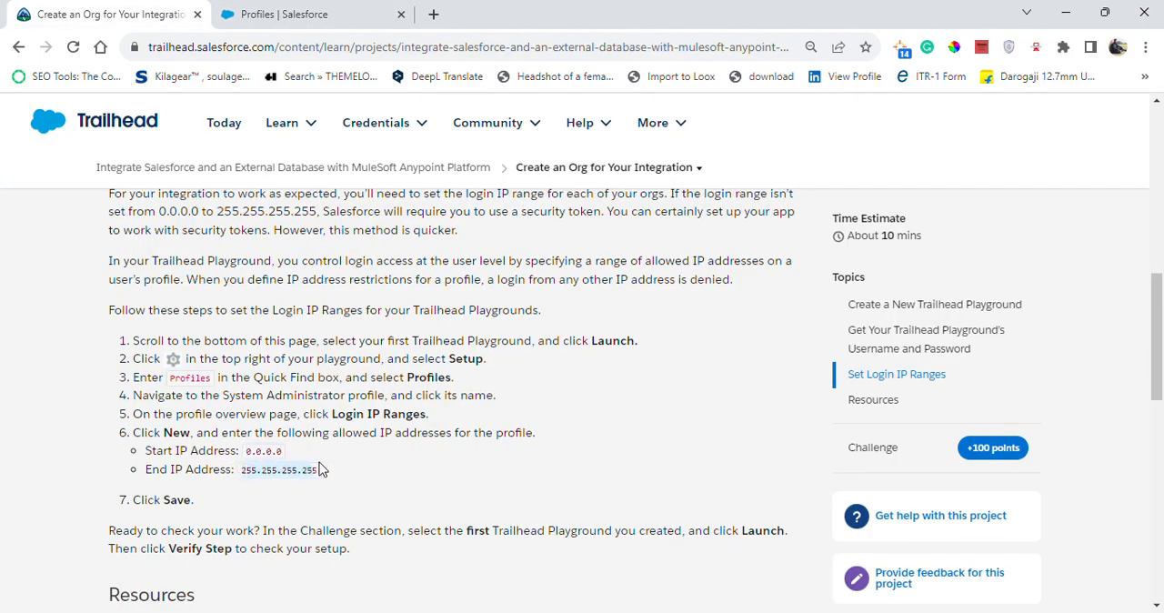
click(273, 13)
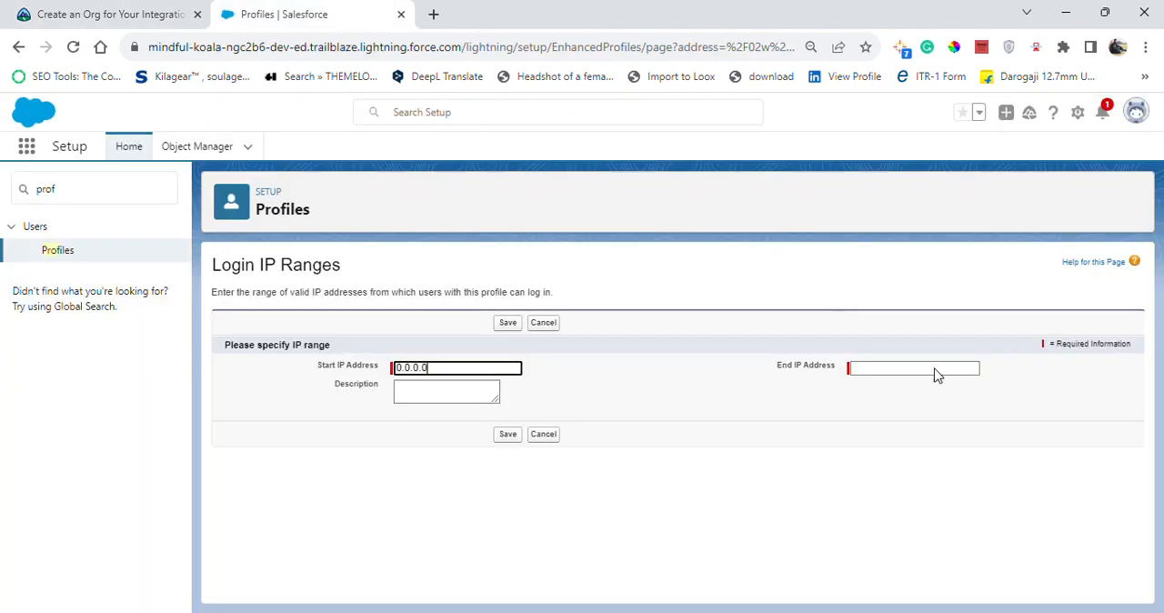
click(937, 367)
key(ctrl+v)
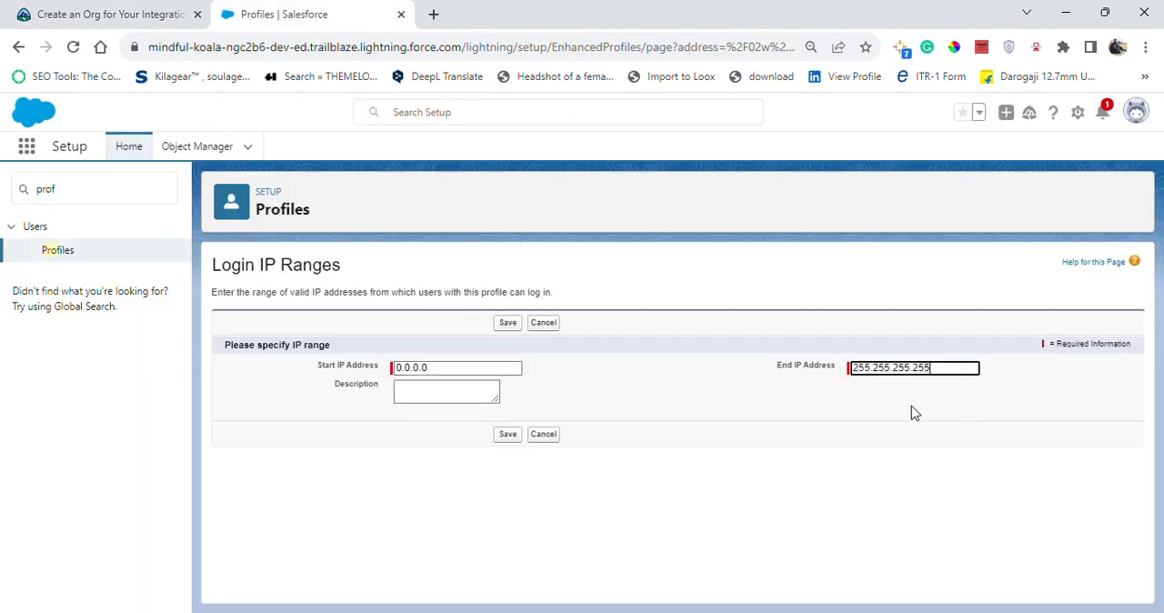
click(109, 13)
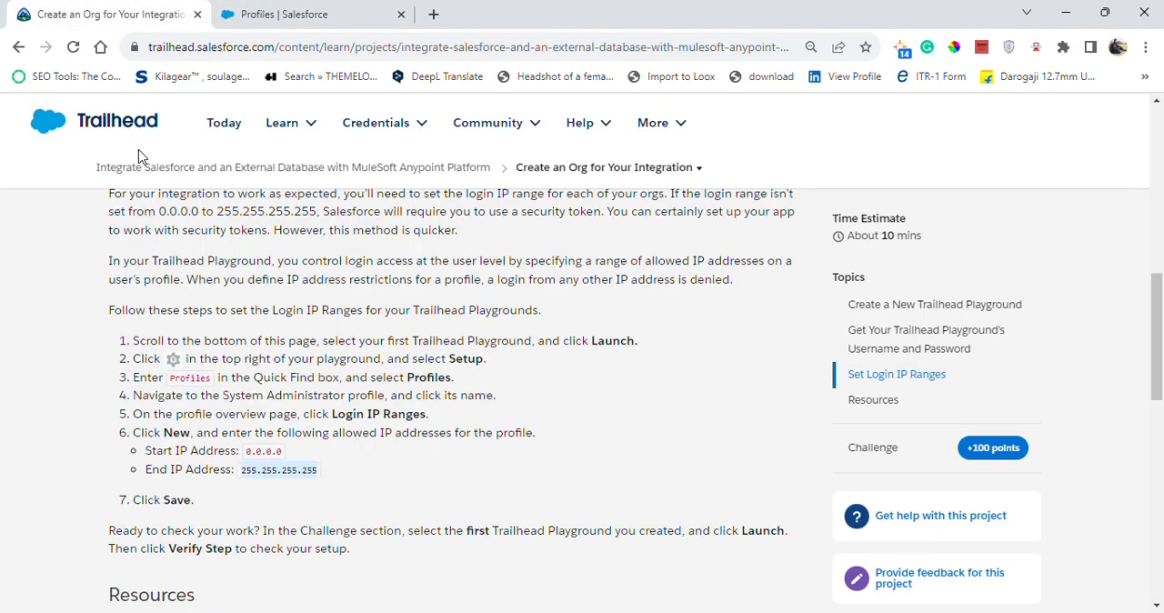
click(271, 11)
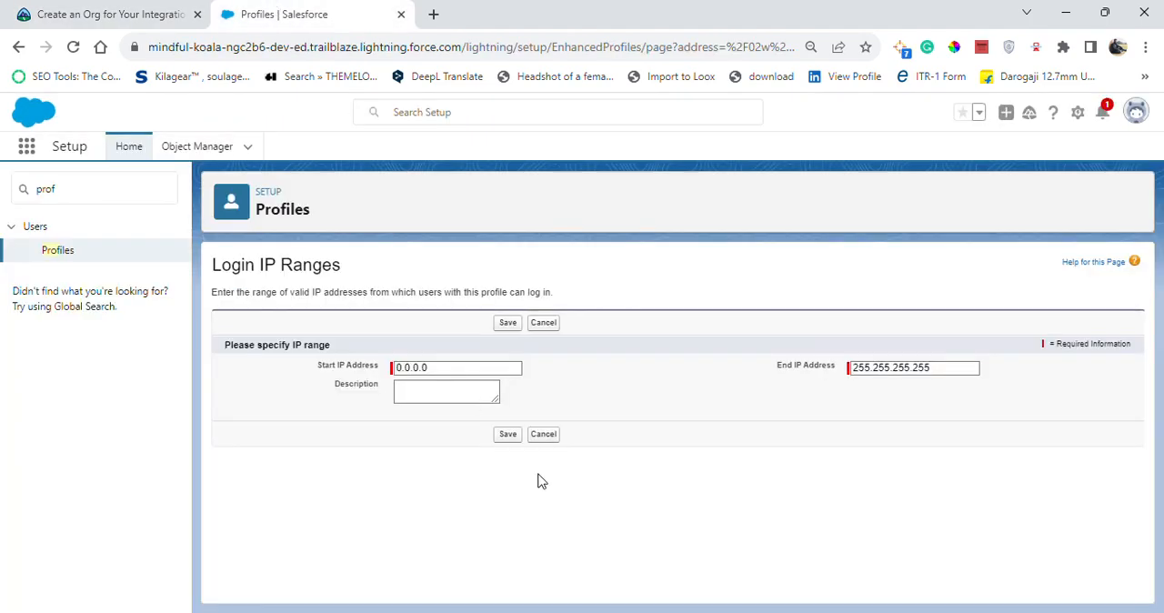
click(512, 434)
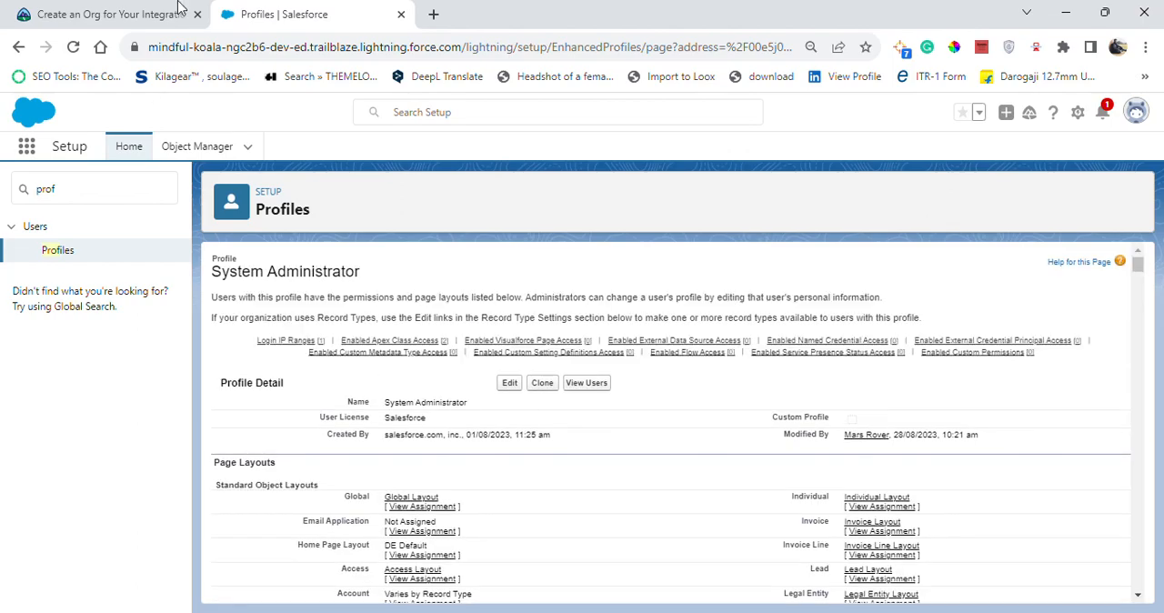
Verify the "Create an Org for Your Integration" step in Trailhead and continue to the next project step.
click(109, 13)
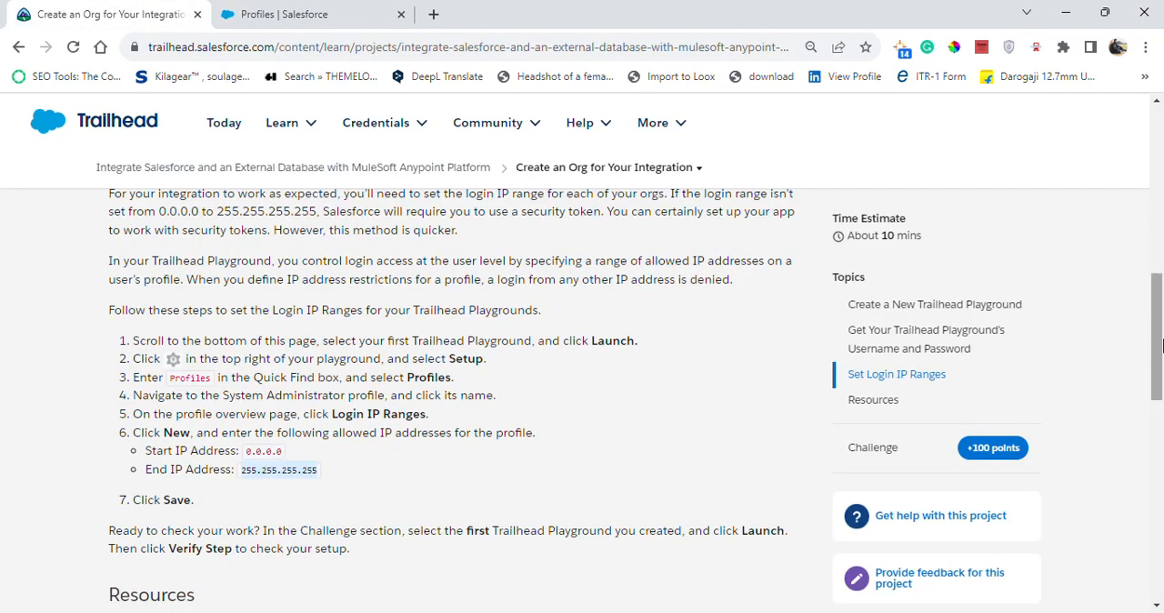
drag(1162, 336, 1151, 477)
click(276, 531)
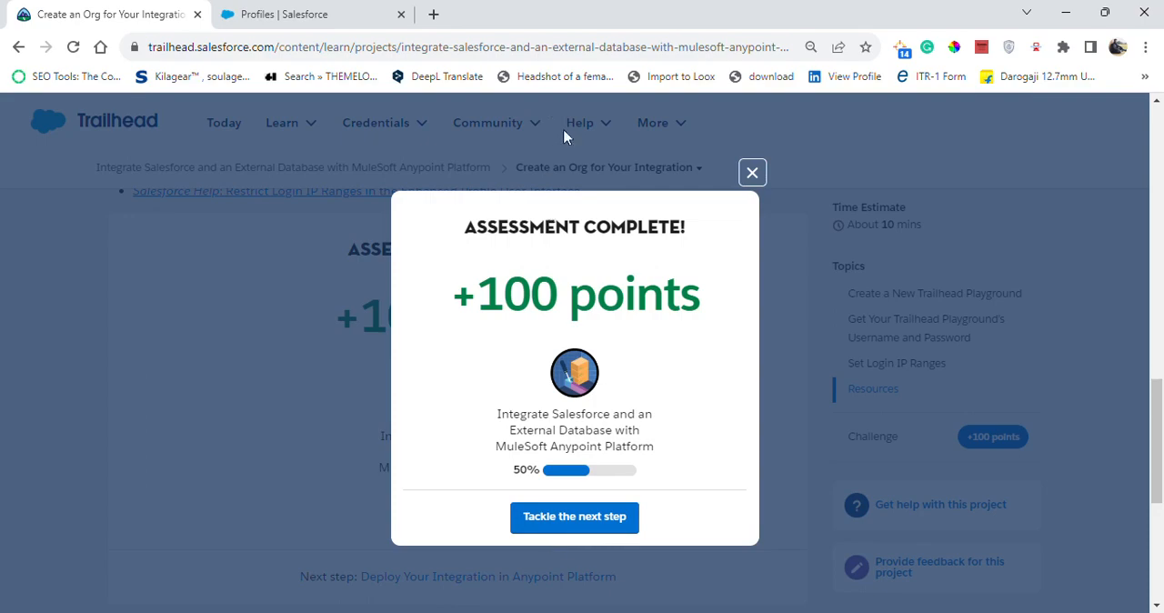
click(562, 516)
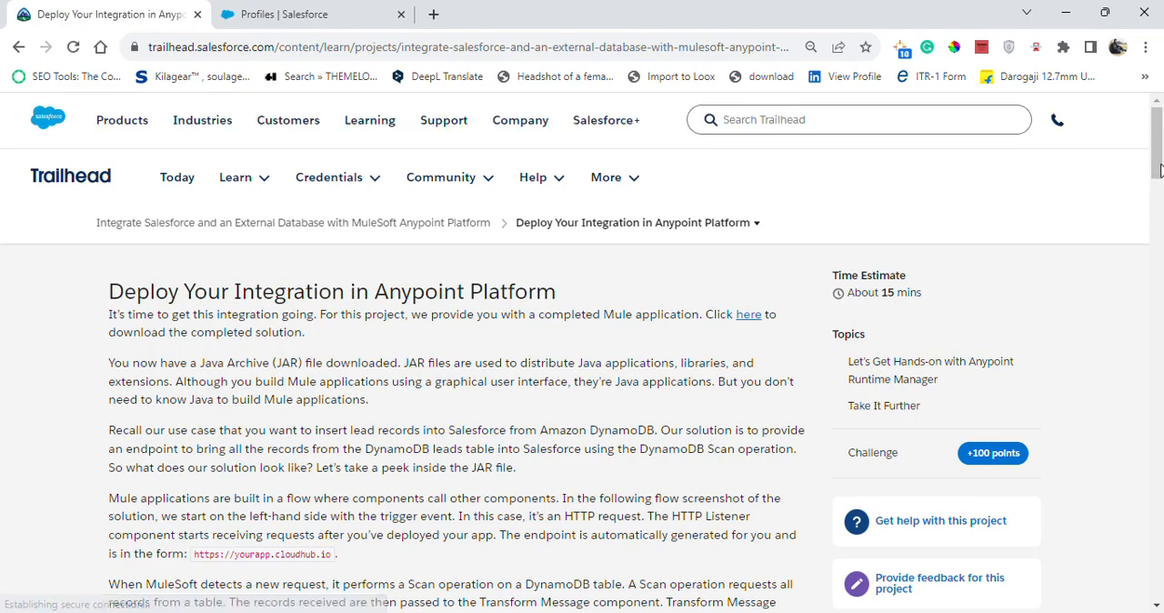
Close the Salesforce Profiles page and launch the connected Anypoint account from the Verify Step section of the deployment unit.
drag(1157, 171, 1158, 526)
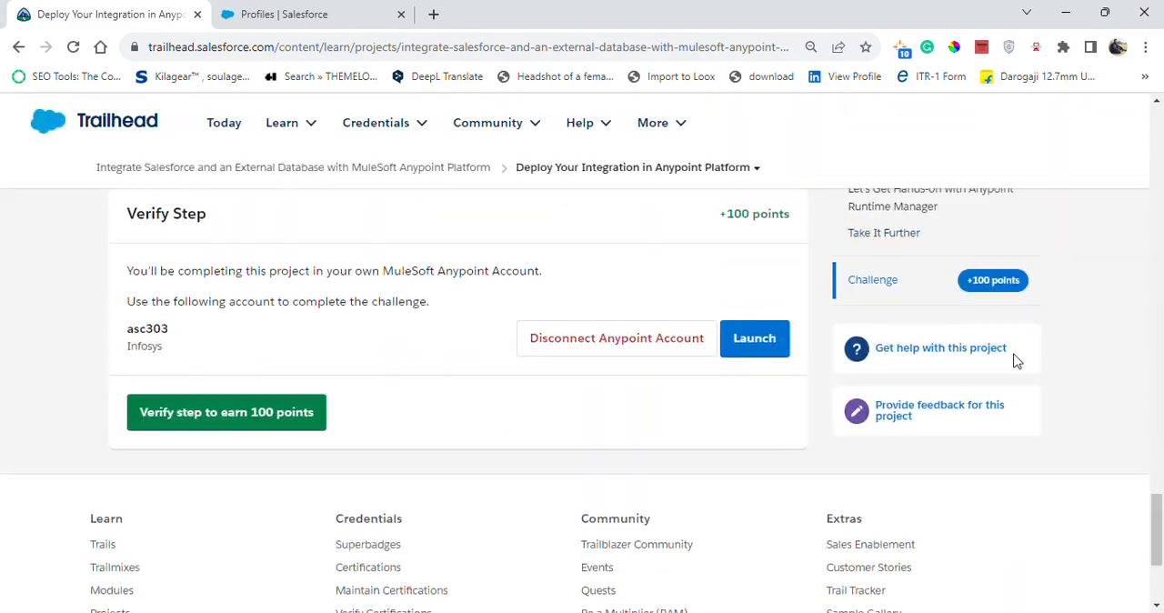
click(405, 16)
click(401, 15)
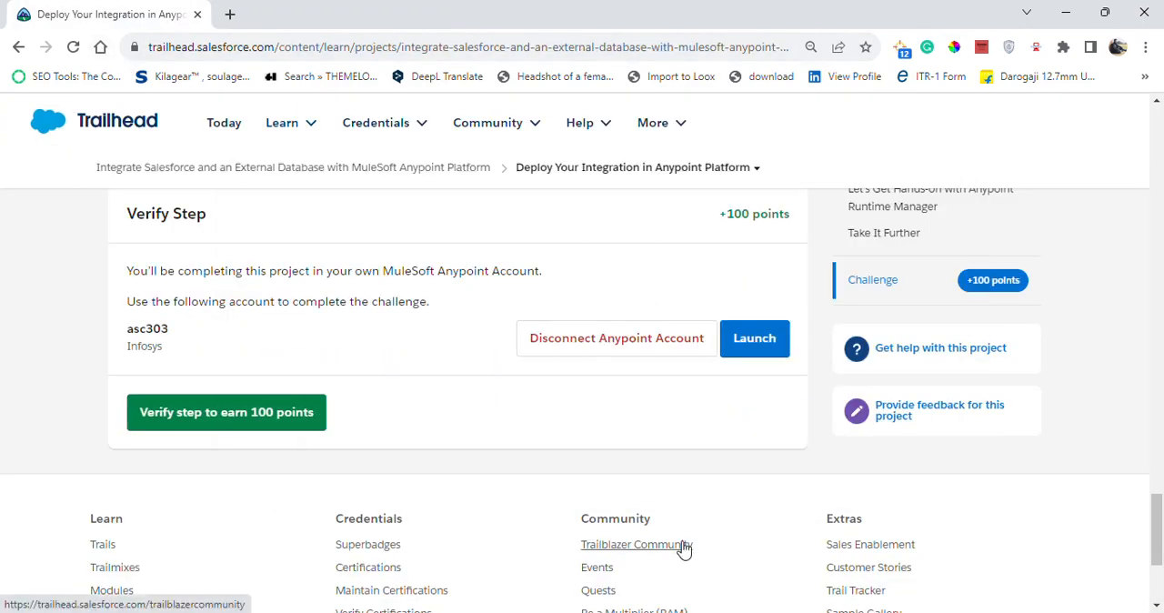
click(769, 341)
Read the first Runtime Manager instructions in Trailhead and open Runtime Manager from the Anypoint Platform Management Center.
click(78, 7)
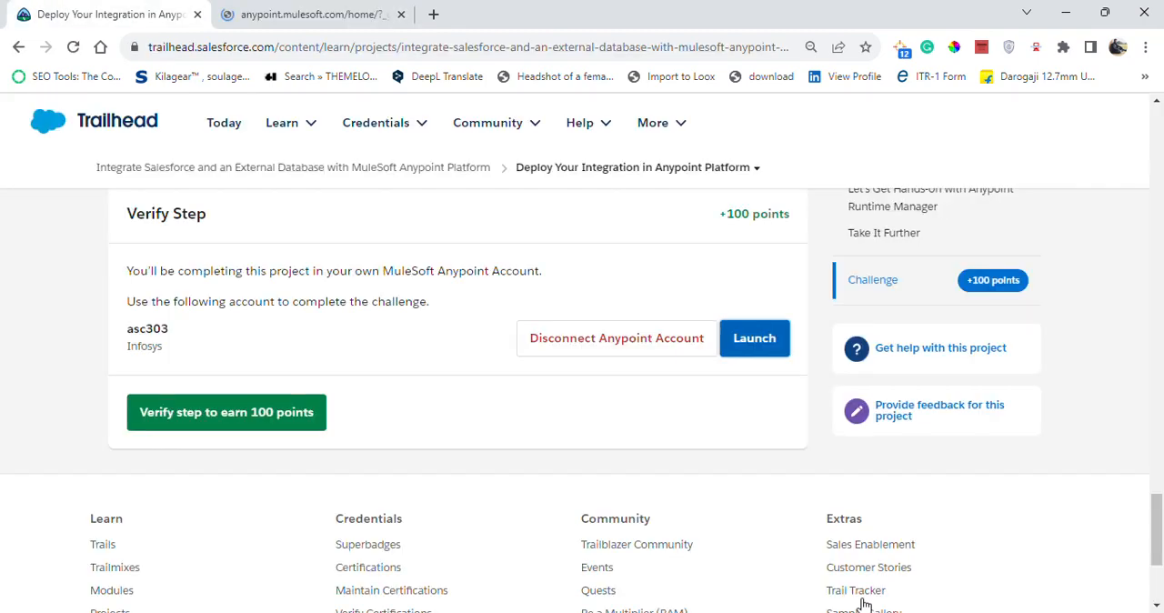
drag(1160, 531, 1162, 276)
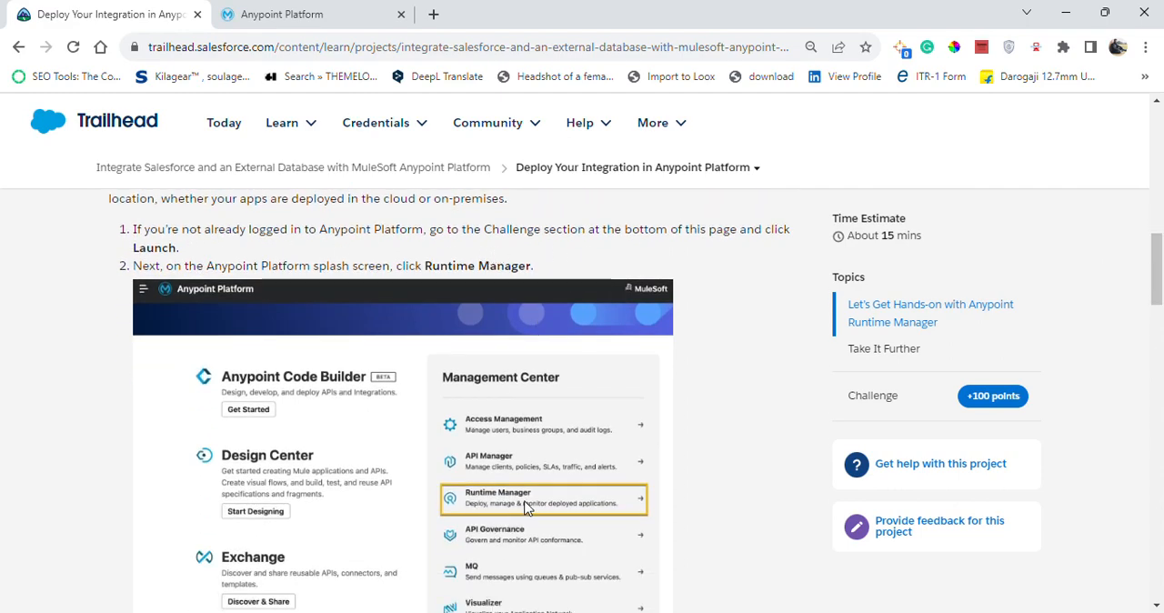
click(273, 11)
drag(1161, 272, 1161, 445)
click(697, 367)
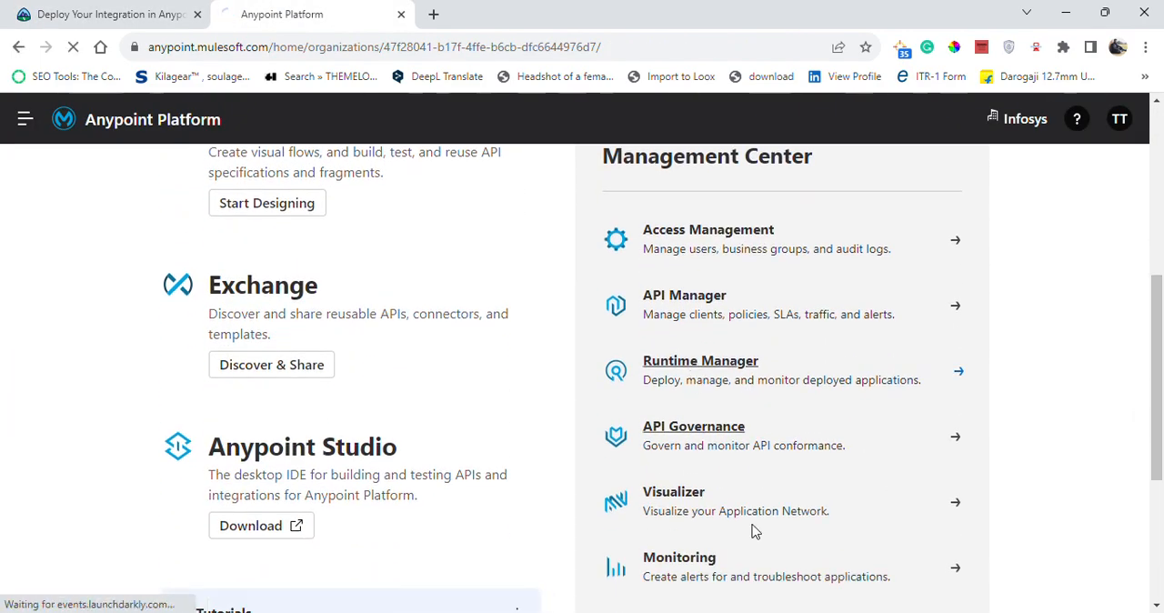
Read the environment and deployment instructions in Trailhead, and choose the Sandbox environment in Runtime Manager.
click(101, 14)
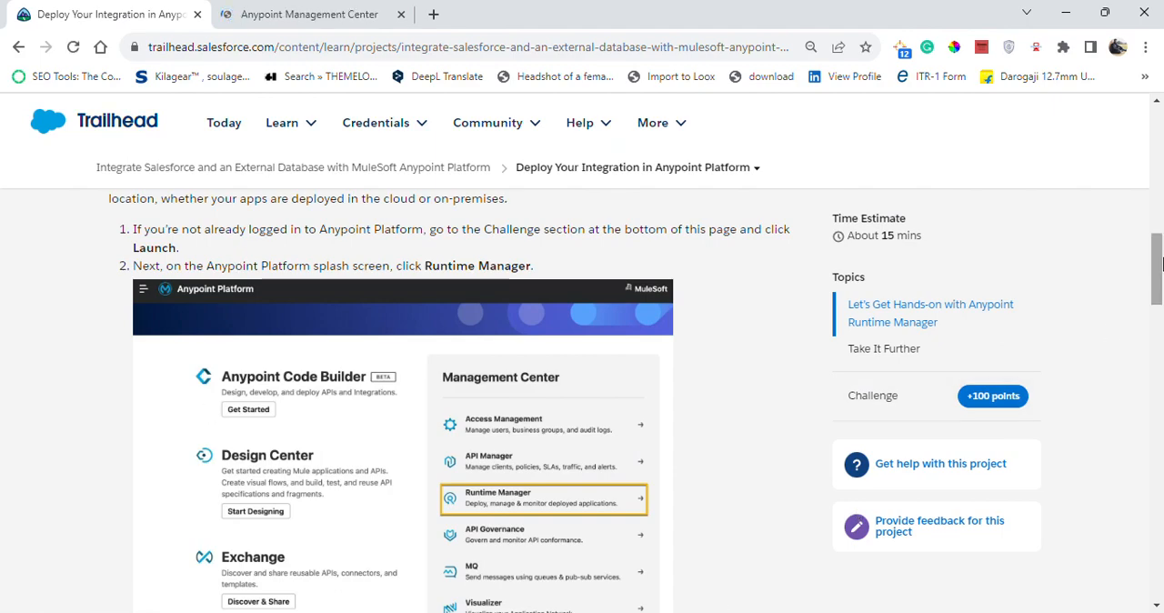
drag(1161, 273, 1161, 329)
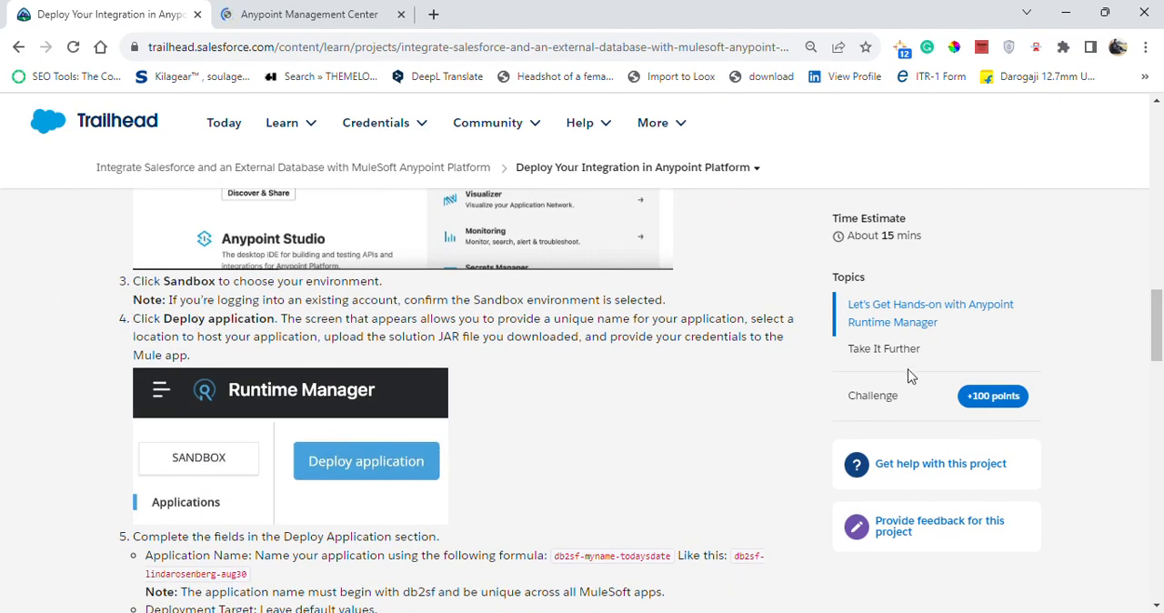
click(329, 12)
click(42, 11)
mouse_move(1158, 358)
mouse_down()
mouse_move(1158, 280)
mouse_move(1158, 365)
mouse_move(1158, 354)
mouse_up()
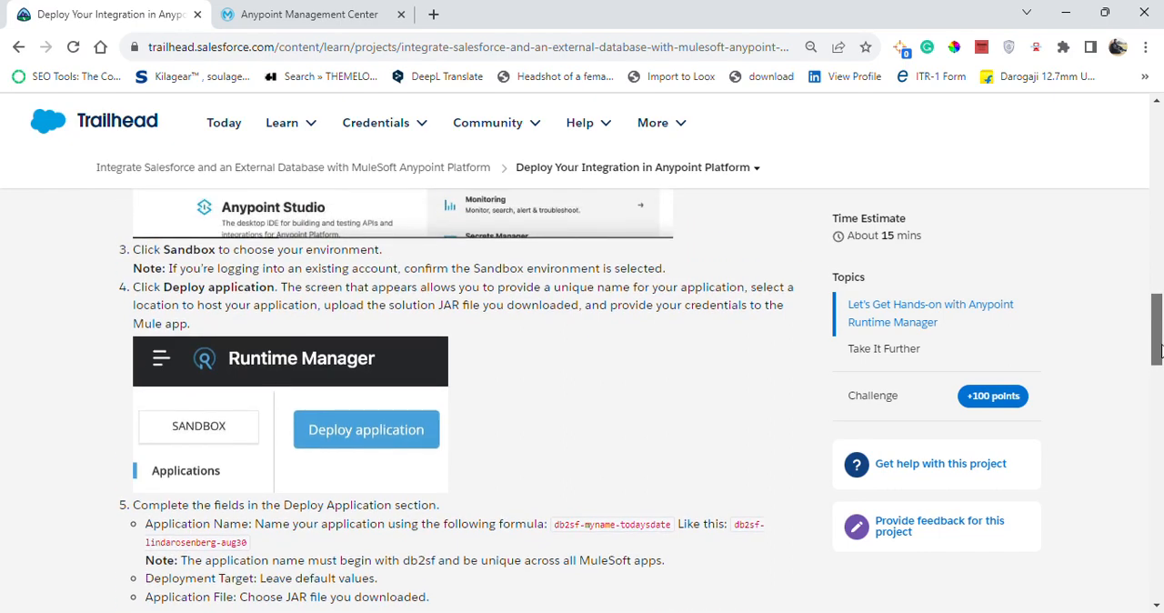
click(364, 13)
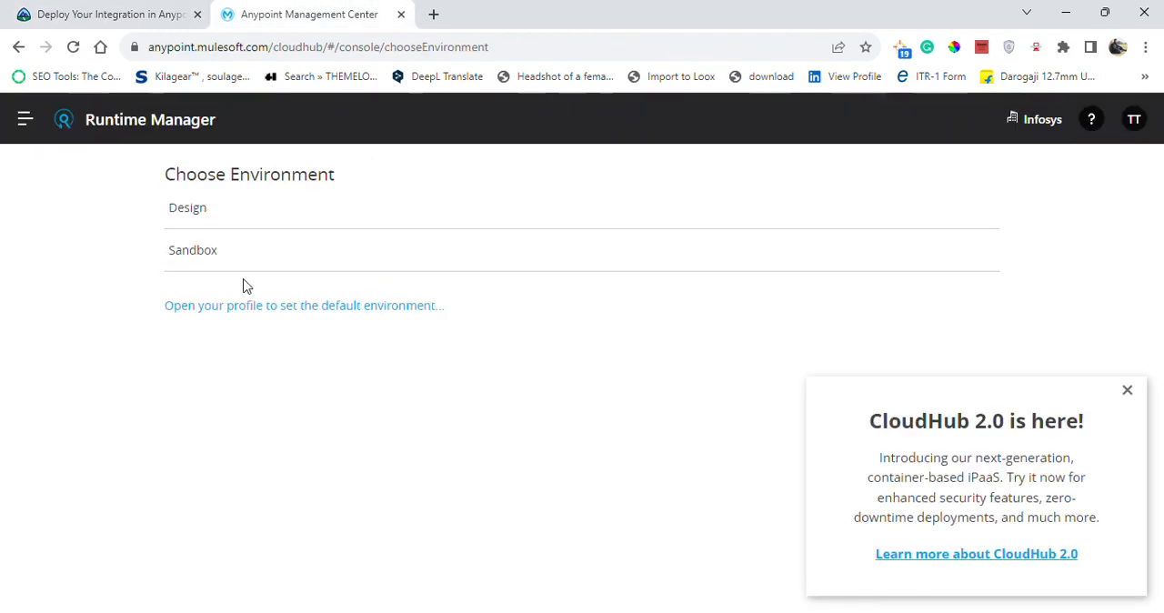
click(280, 259)
click(187, 257)
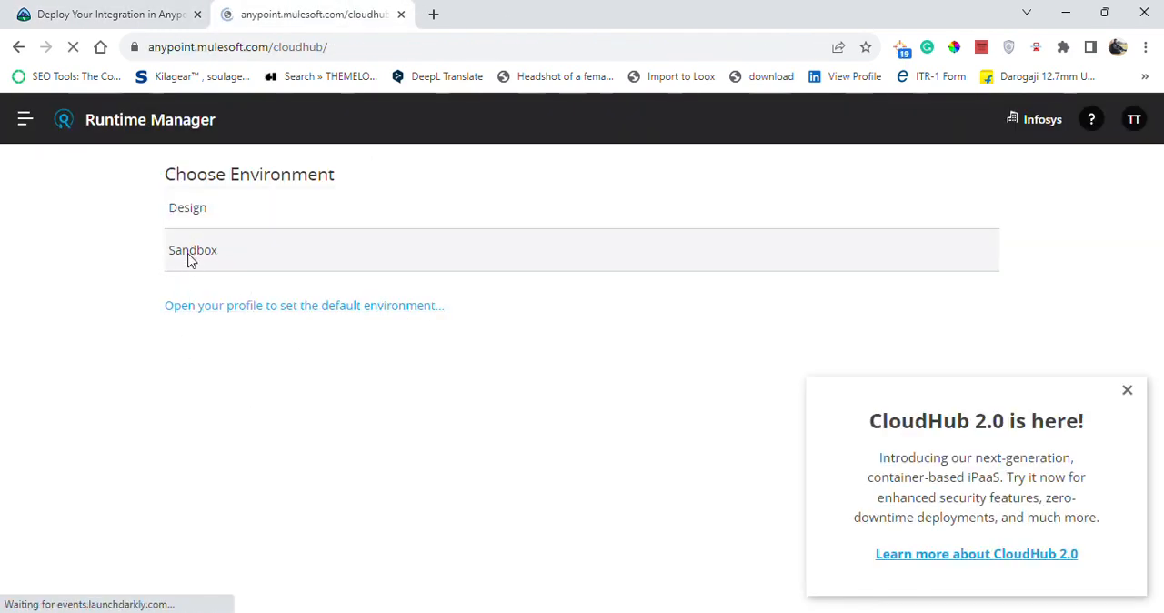
Check the deployment instruction in Trailhead, dismiss the Flex Gateway introduction in Runtime Manager and start deploying a new application.
click(102, 11)
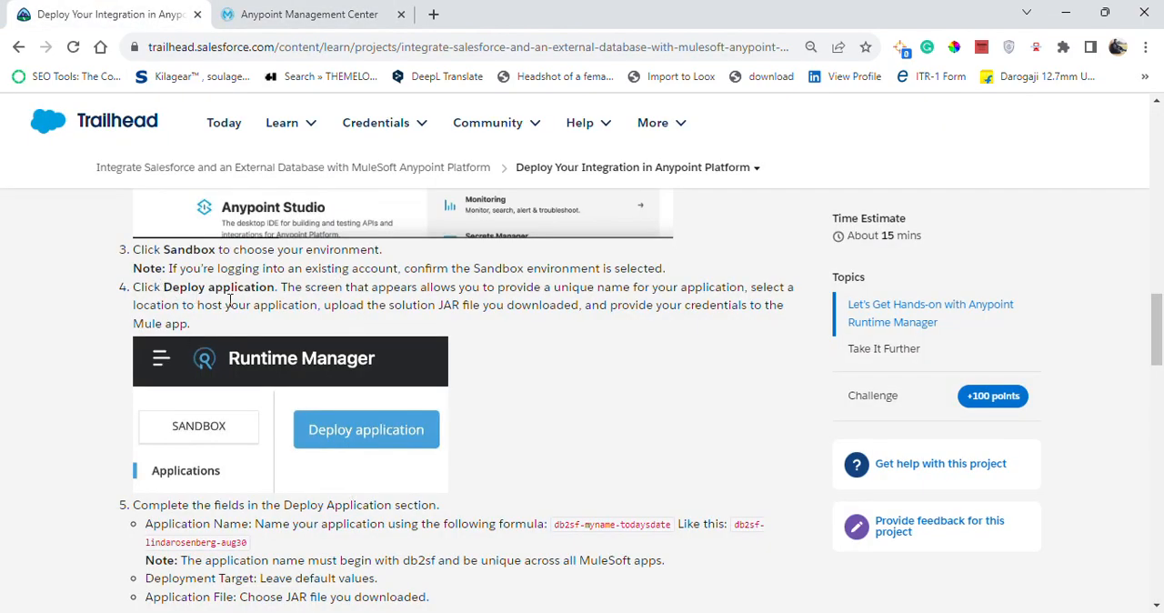
click(293, 11)
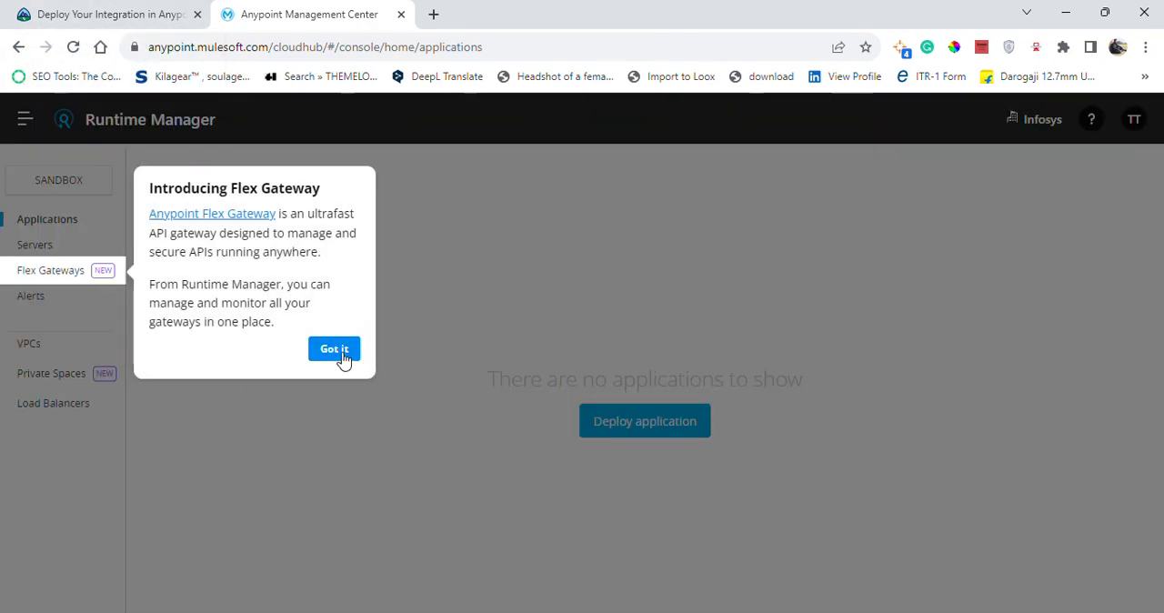
click(337, 353)
click(624, 423)
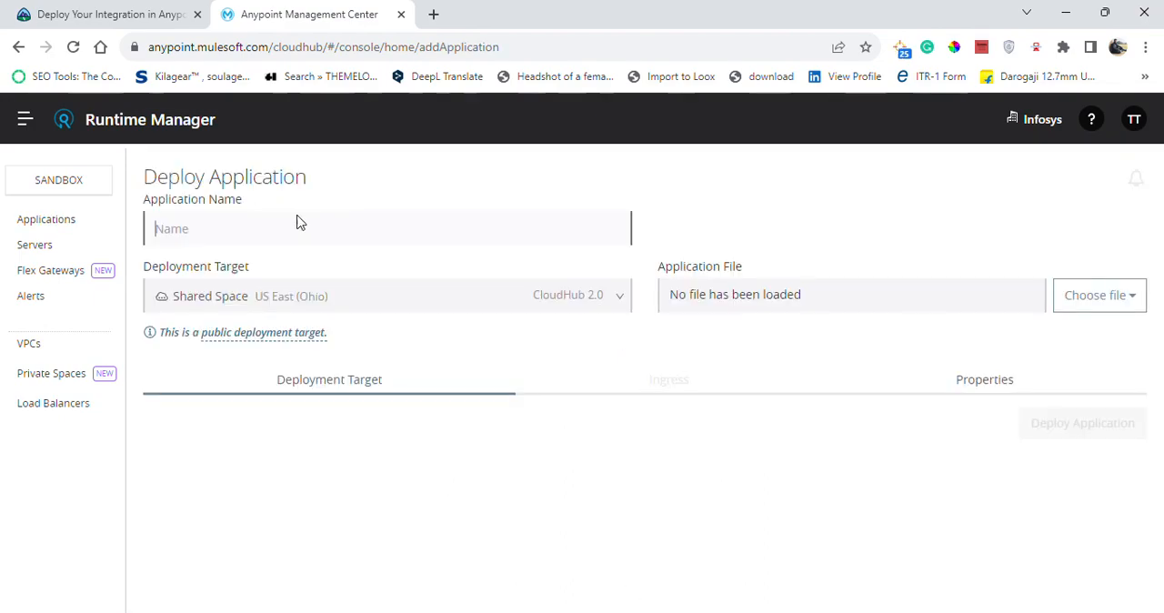
Copy the sample application name from instruction 5 in Trailhead into the Application Name field of the deployment form.
click(139, 11)
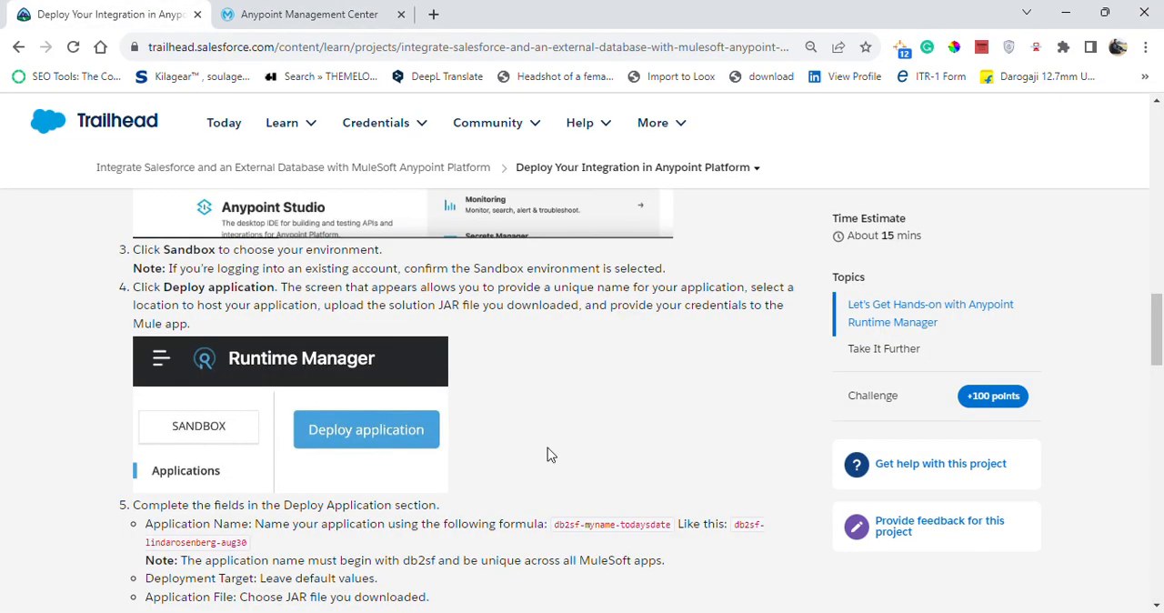
scroll(1154, 373, down, 3)
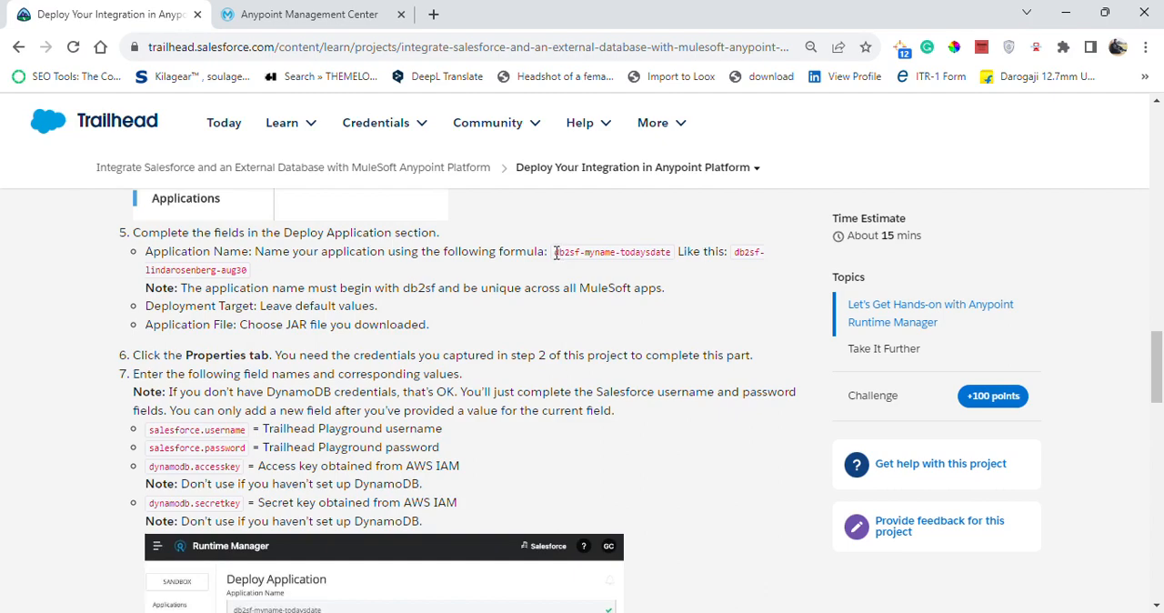
drag(555, 253, 662, 250)
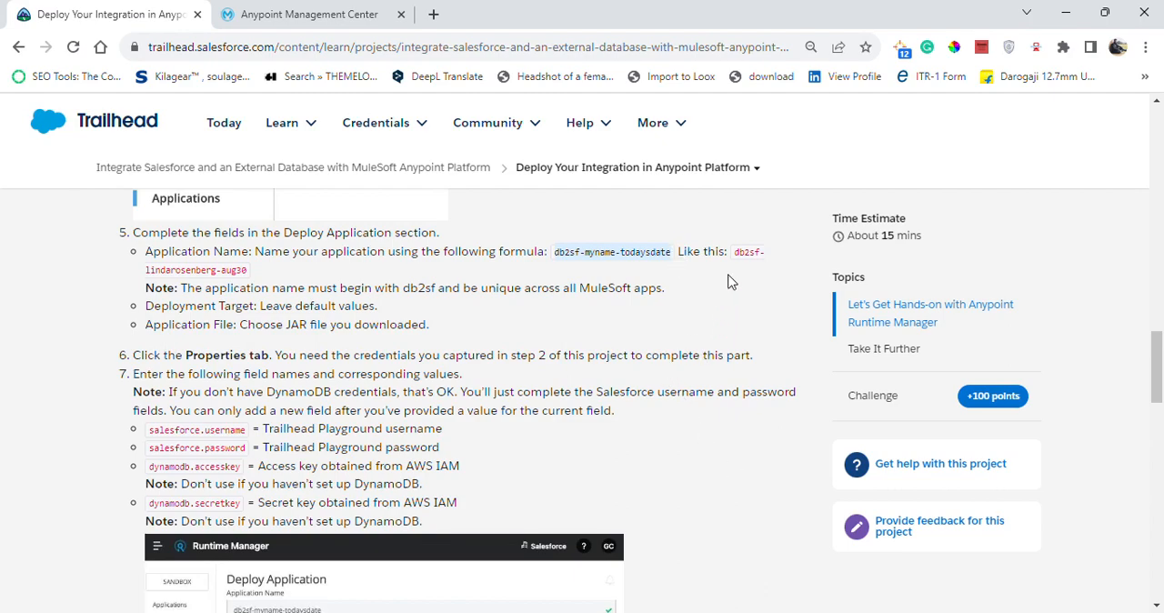
drag(734, 252, 756, 280)
key(ctrl+c)
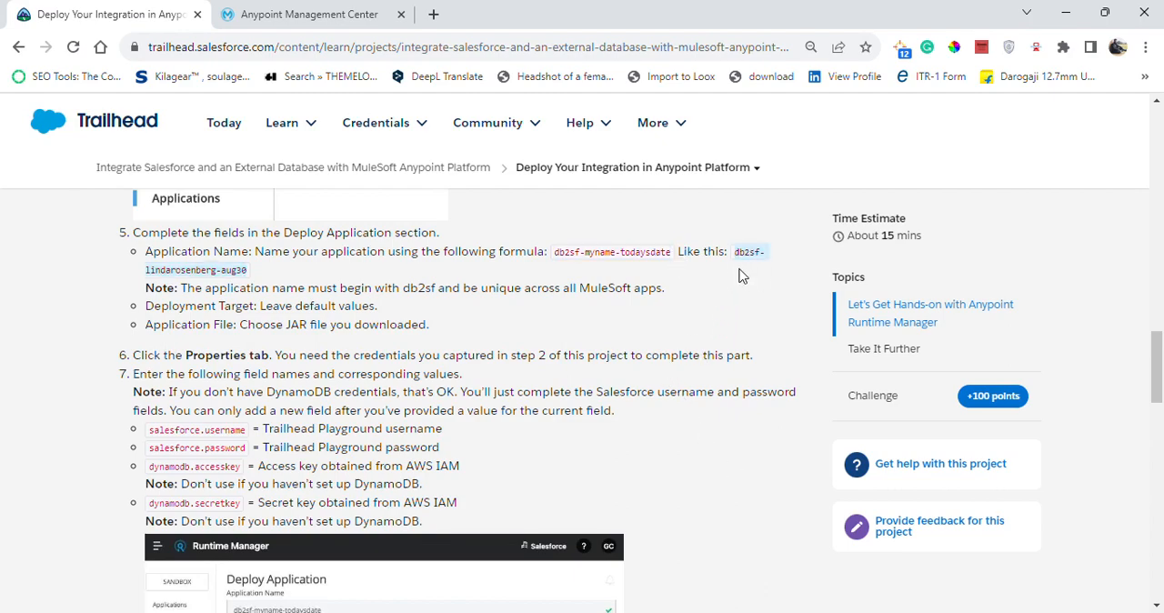
click(219, 11)
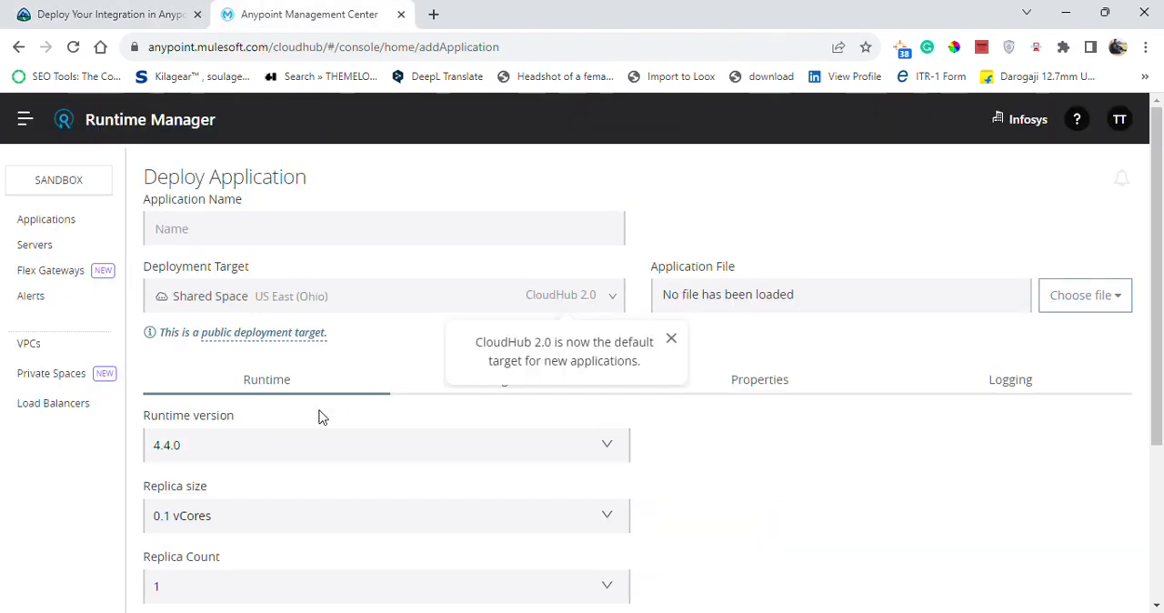
click(230, 220)
key(ctrl+v)
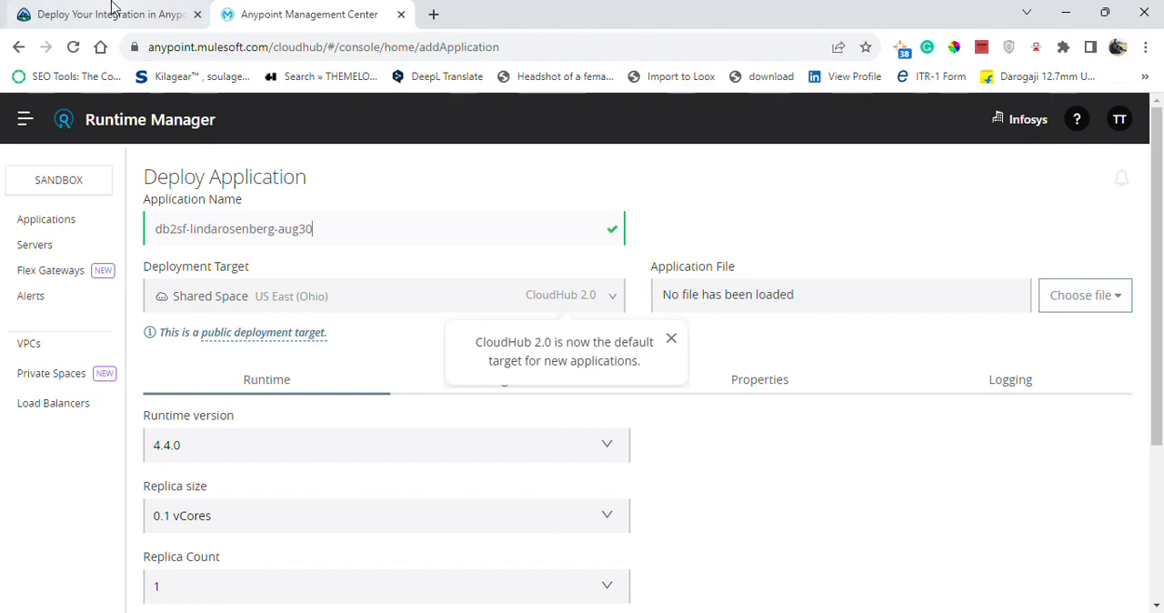
Recheck the naming formula in Trailhead and replace the sample person's name in the application name with your own first name.
click(113, 7)
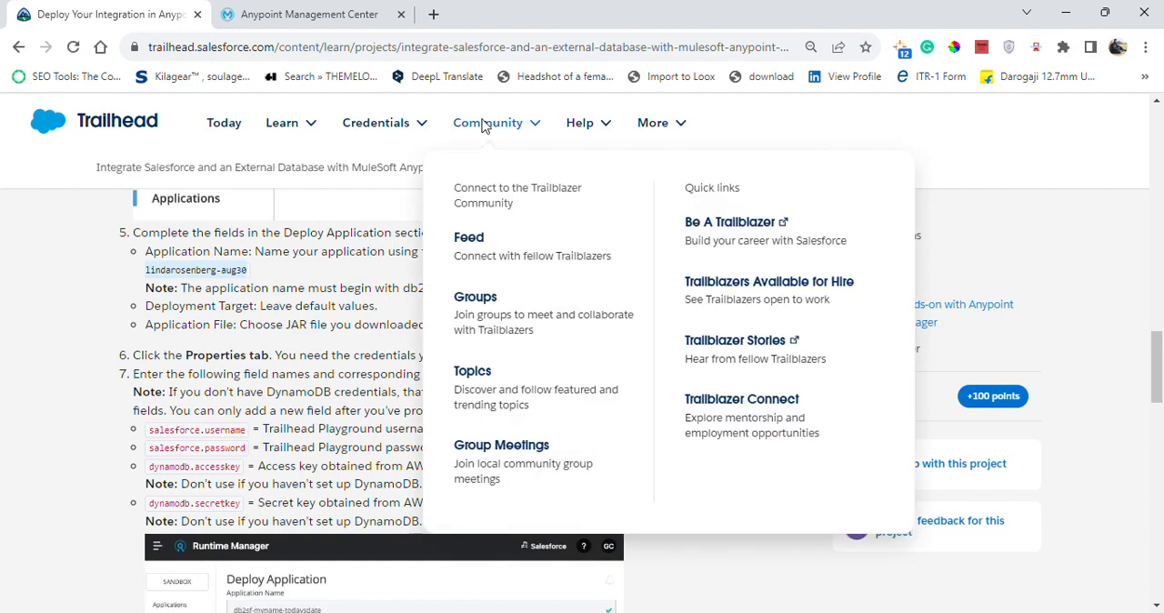
key(ctrl+Tab)
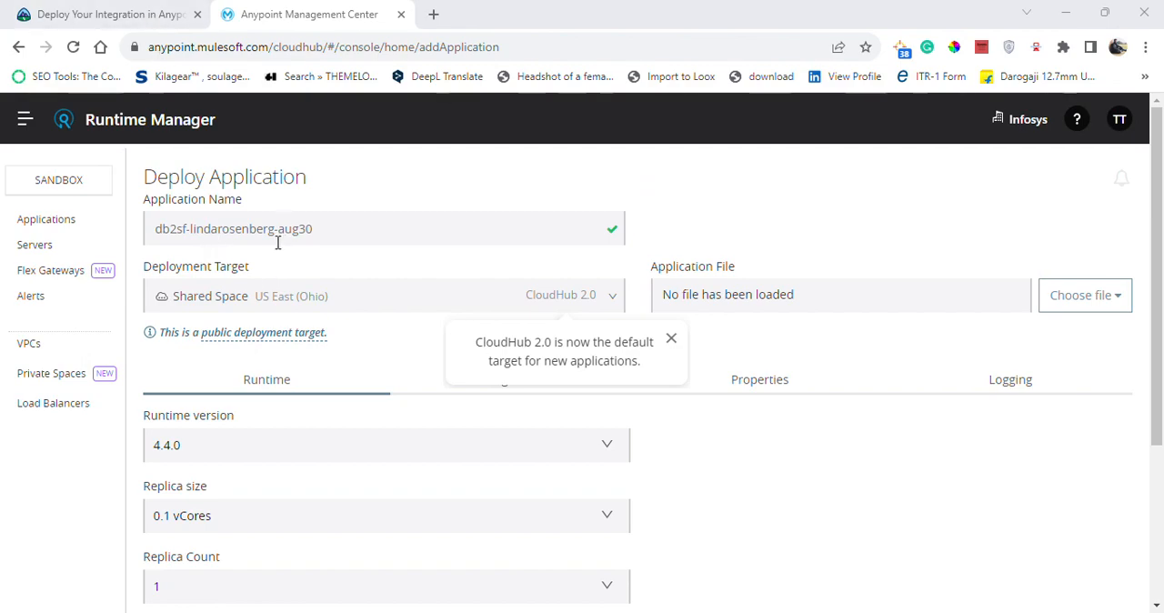
click(123, 11)
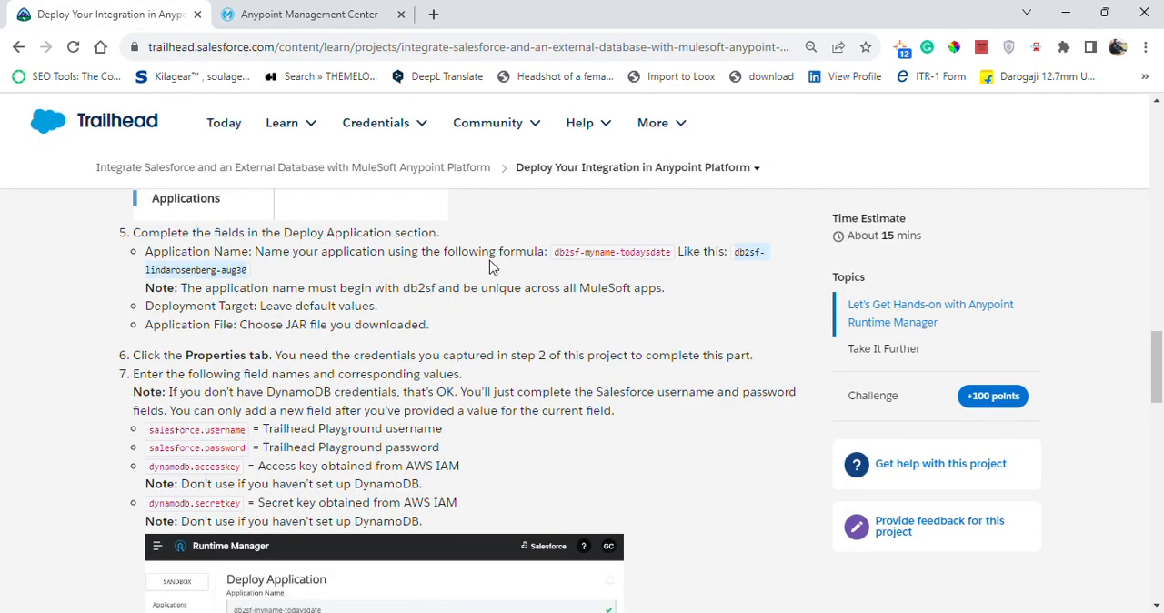
click(291, 14)
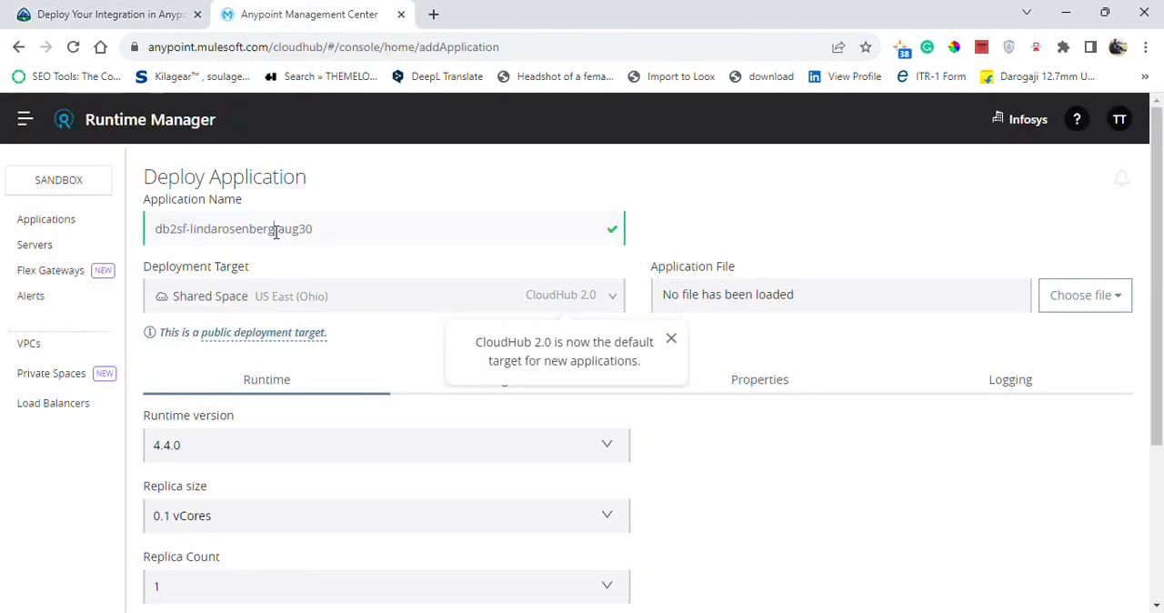
key(BackSpace)
key(BackSpace)
key(BackSpace)
key(BackSpace)
key(BackSpace)
key(BackSpace)
key(BackSpace)
key(BackSpace)
key(BackSpace)
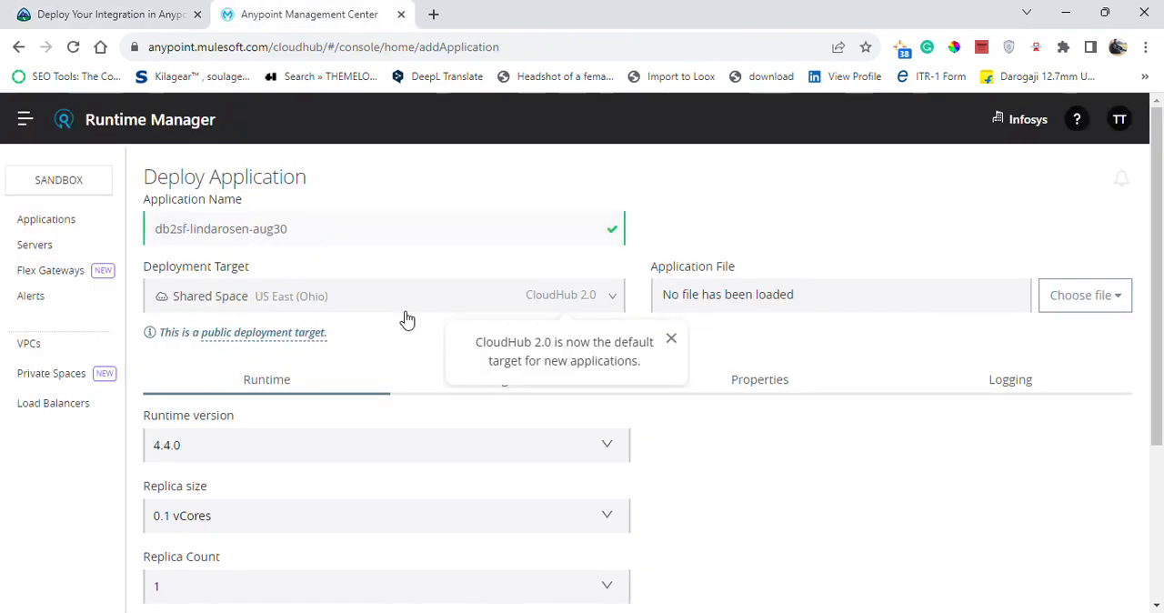
key(BackSpace)
key(BackSpace)
key(BackSpace)
key(BackSpace)
key(BackSpace)
key(BackSpace)
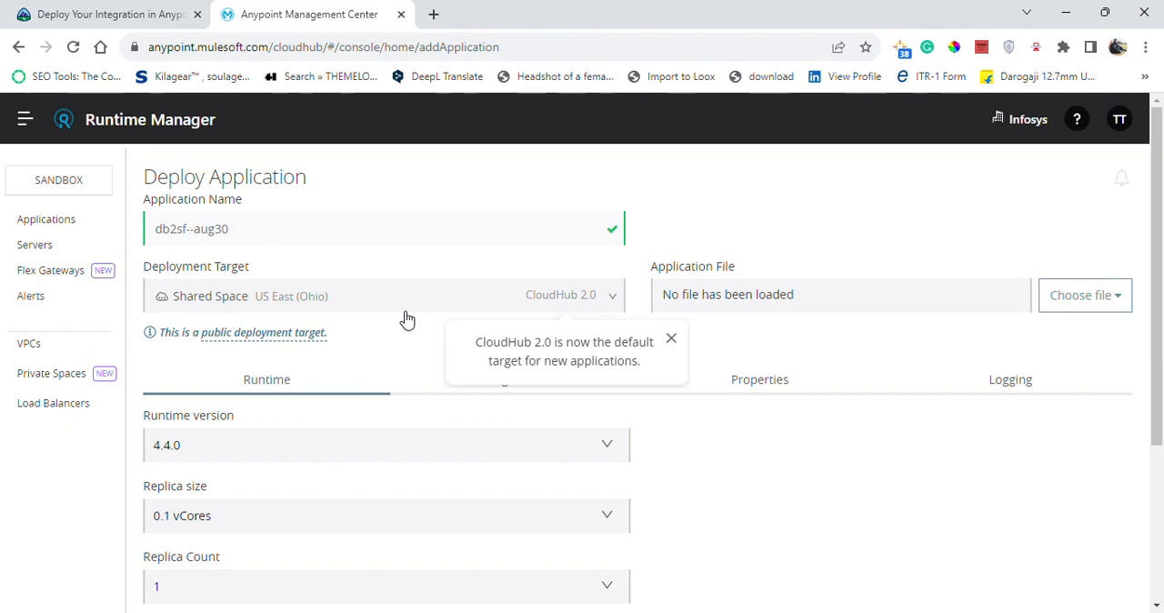
text(A)
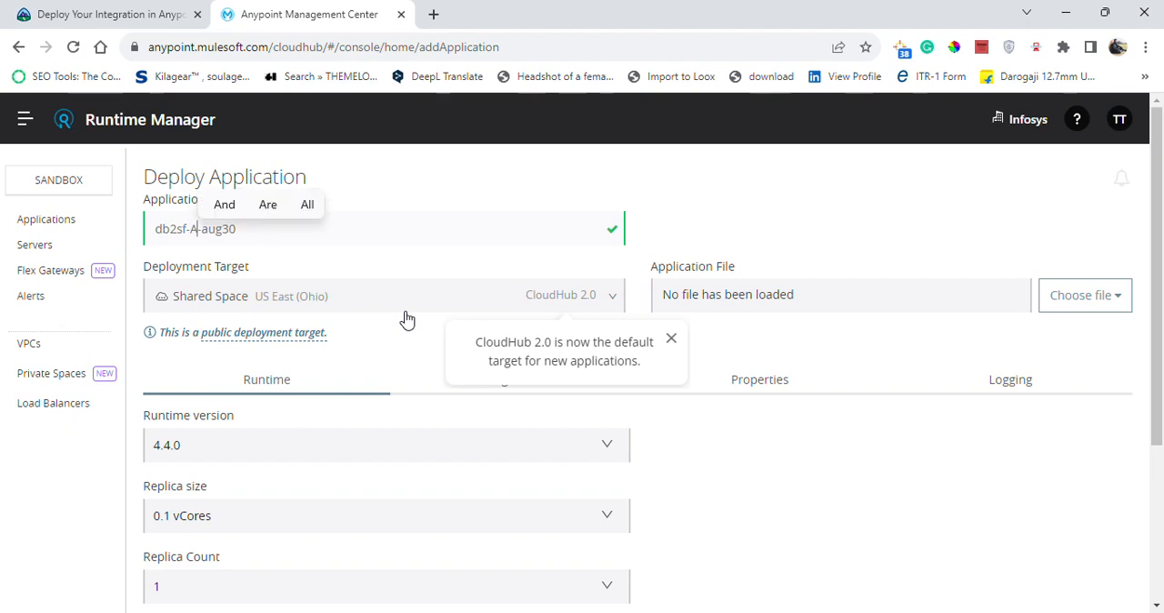
text(bhi)
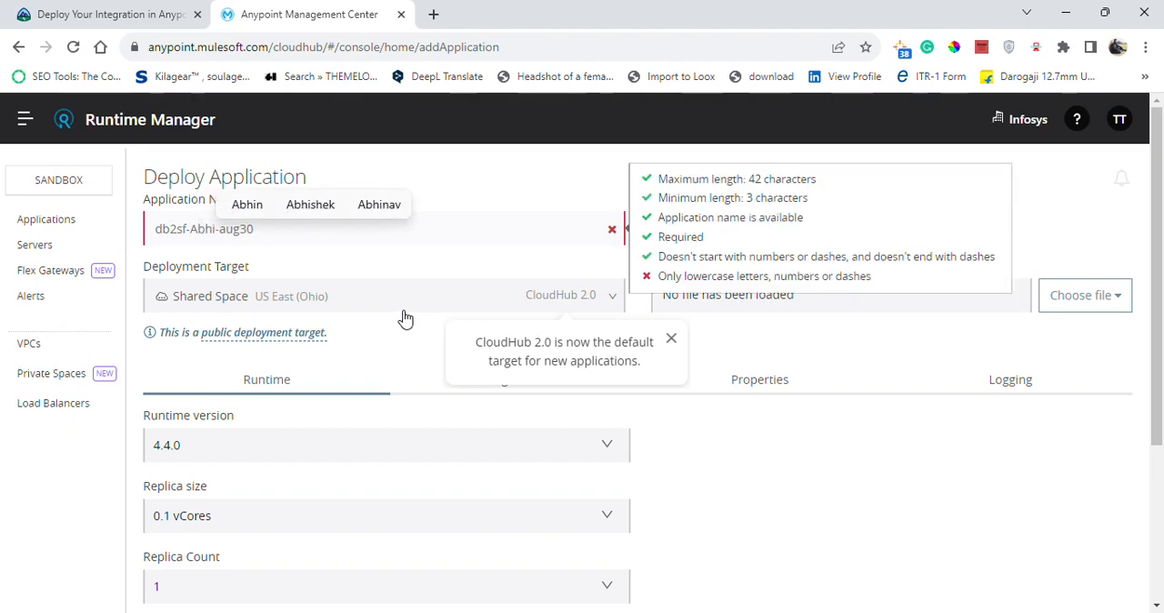
click(314, 205)
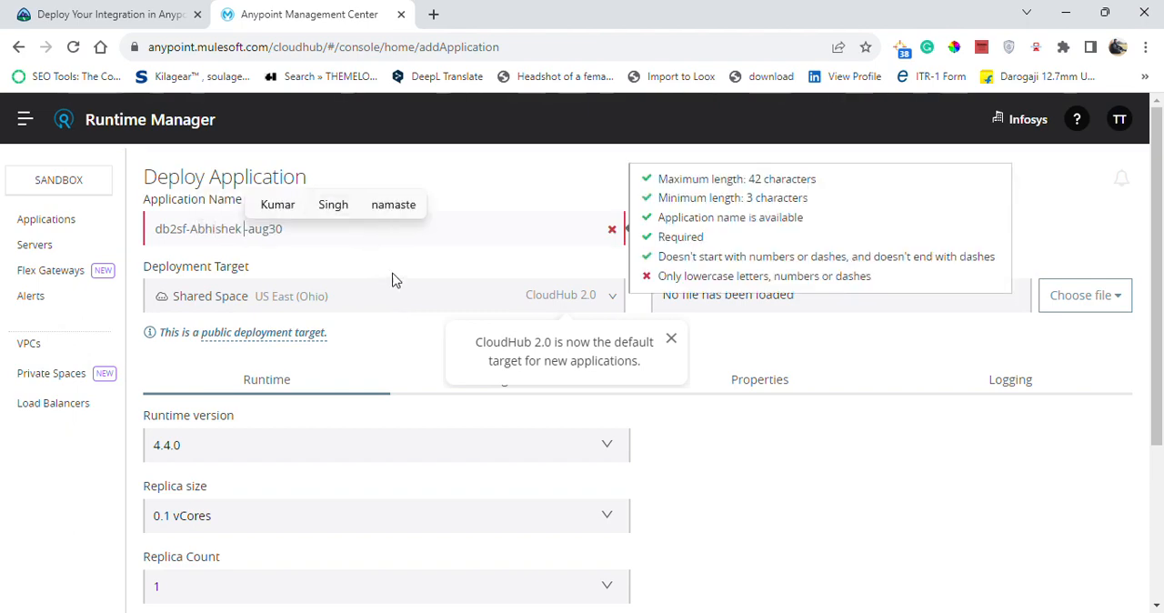
key(BackSpace)
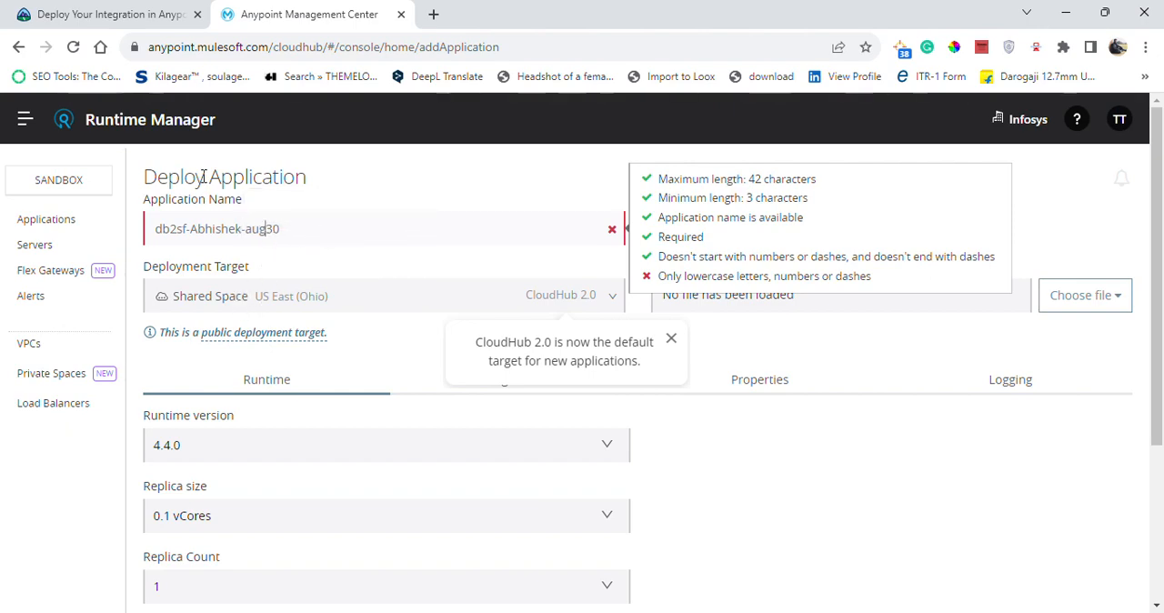
Review the application field instructions in Trailhead and set the date part of the application name to sep08.
click(136, 14)
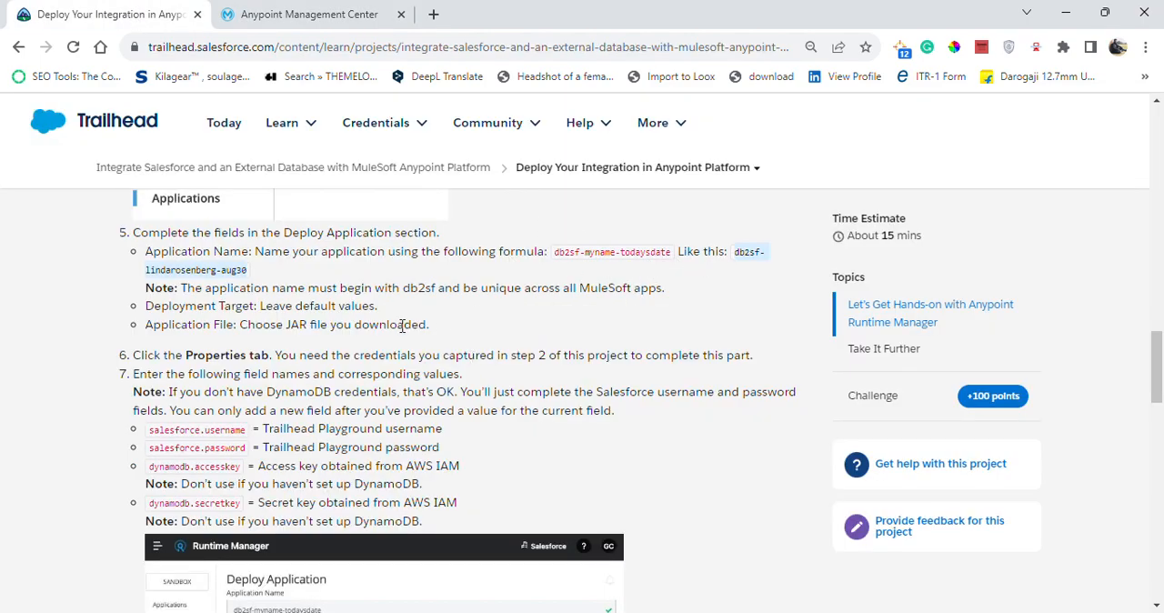
click(235, 11)
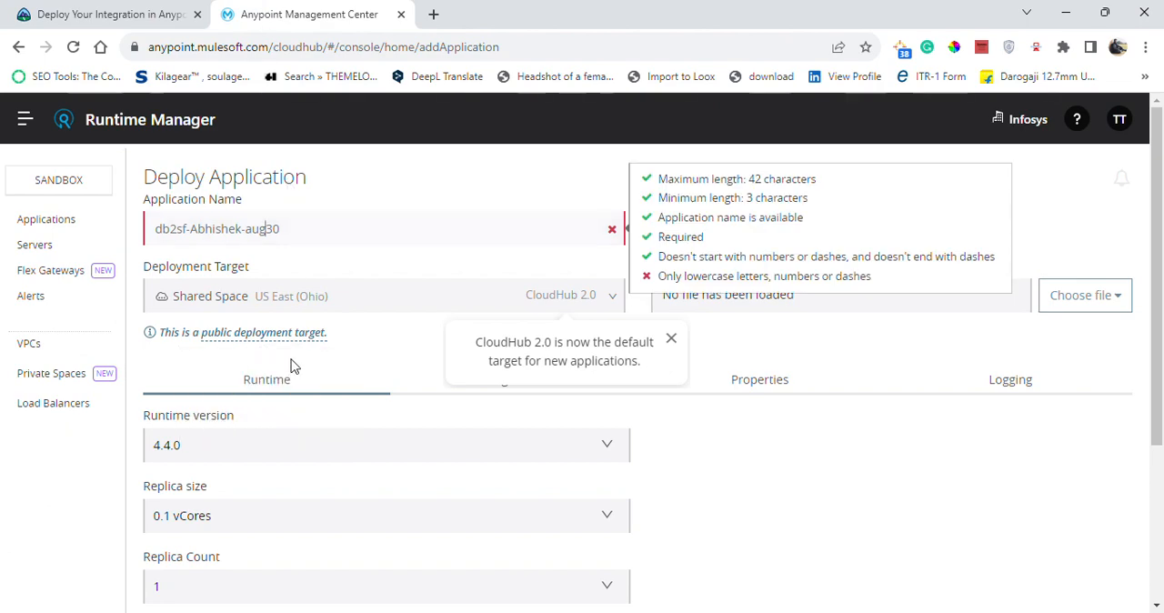
key(BackSpace)
key(BackSpace)
key(BackSpace)
text(sep)
key(Delete)
key(Delete)
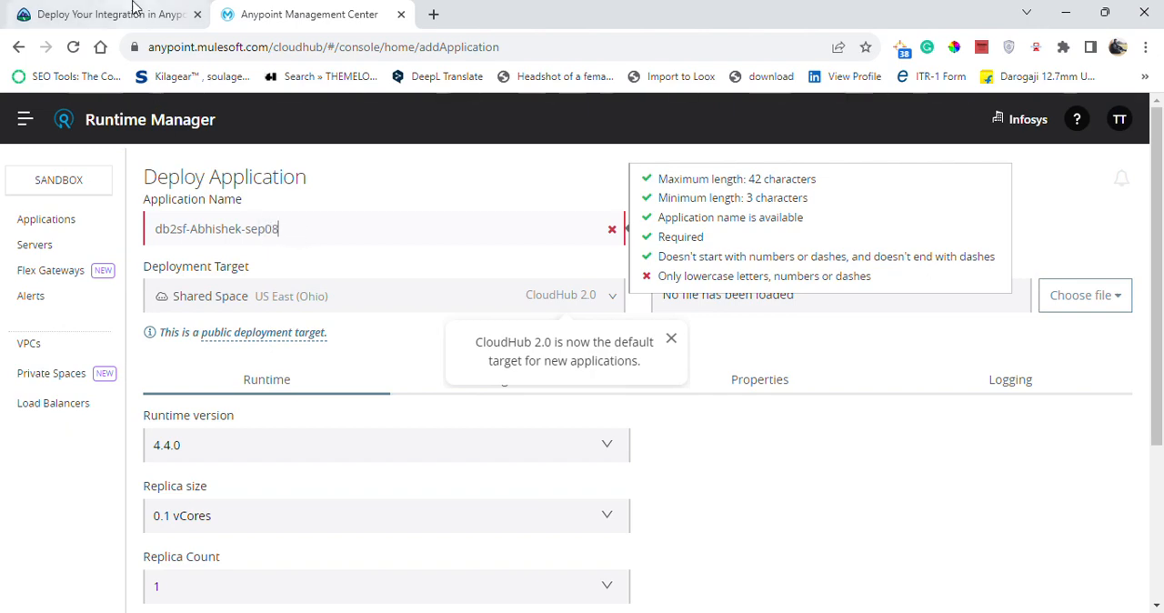
Compare the application name with the Trailhead example and try capitalizing the month so the date part reads Sep08.
click(141, 15)
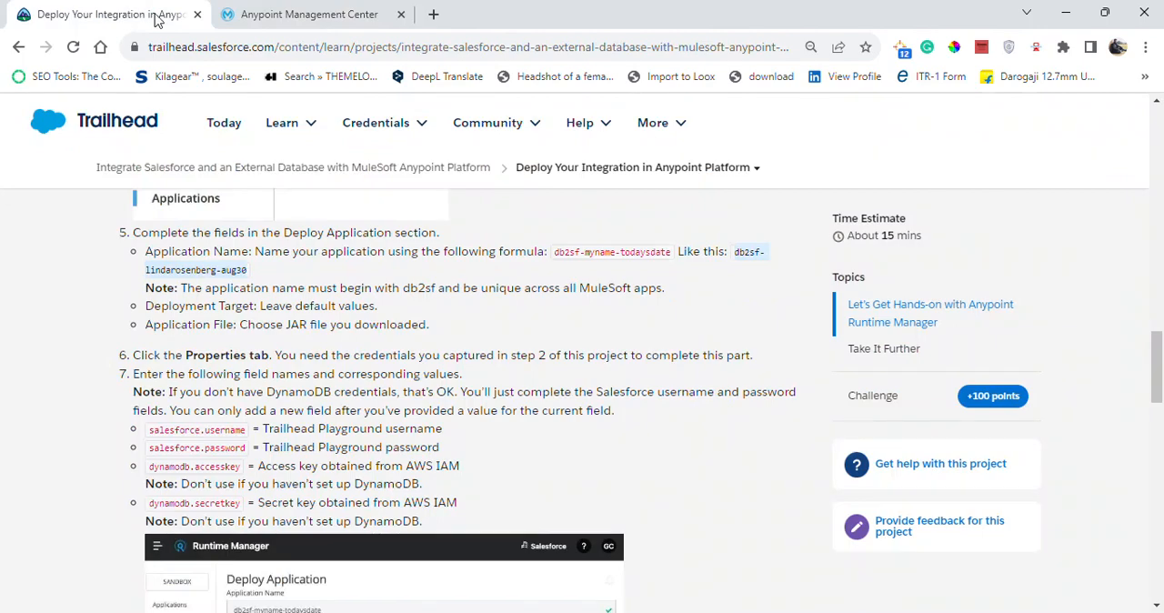
click(287, 14)
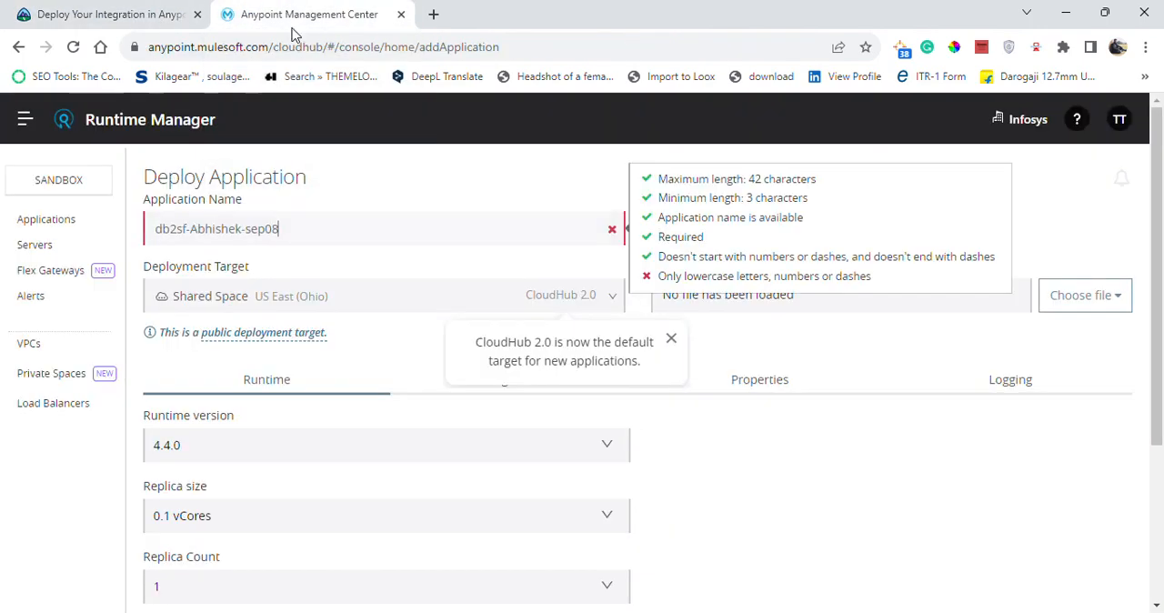
click(383, 357)
mouse_move(538, 228)
click(252, 230)
key(BackSpace)
text(S)
click(425, 164)
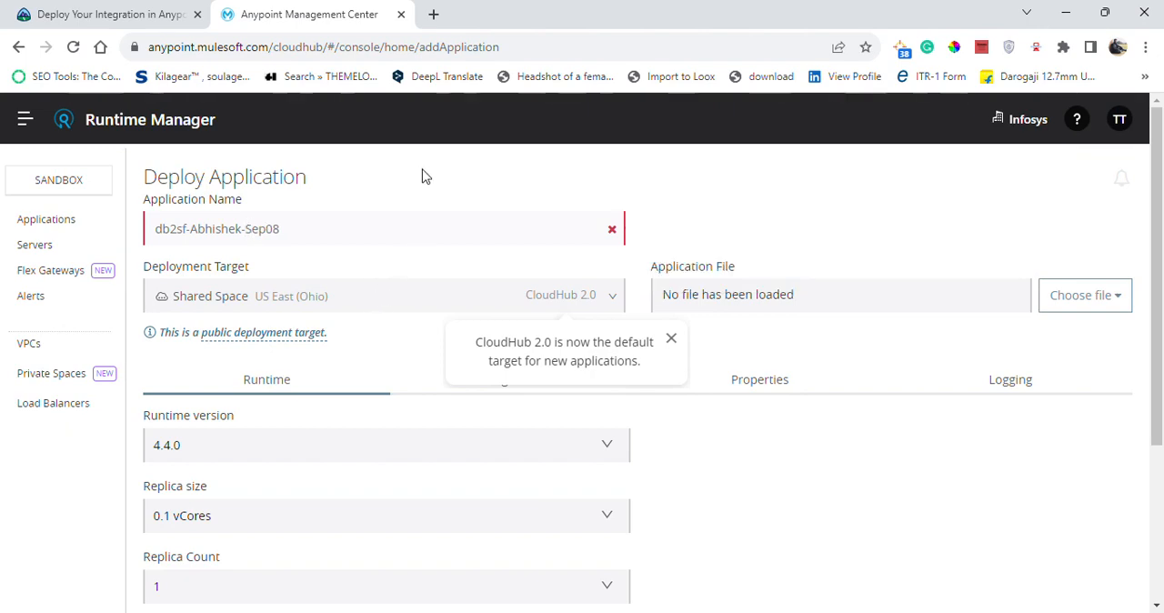
Make the month and the first name's initial lowercase so the application name follows the db2sf-firstname-sep08 pattern.
click(289, 235)
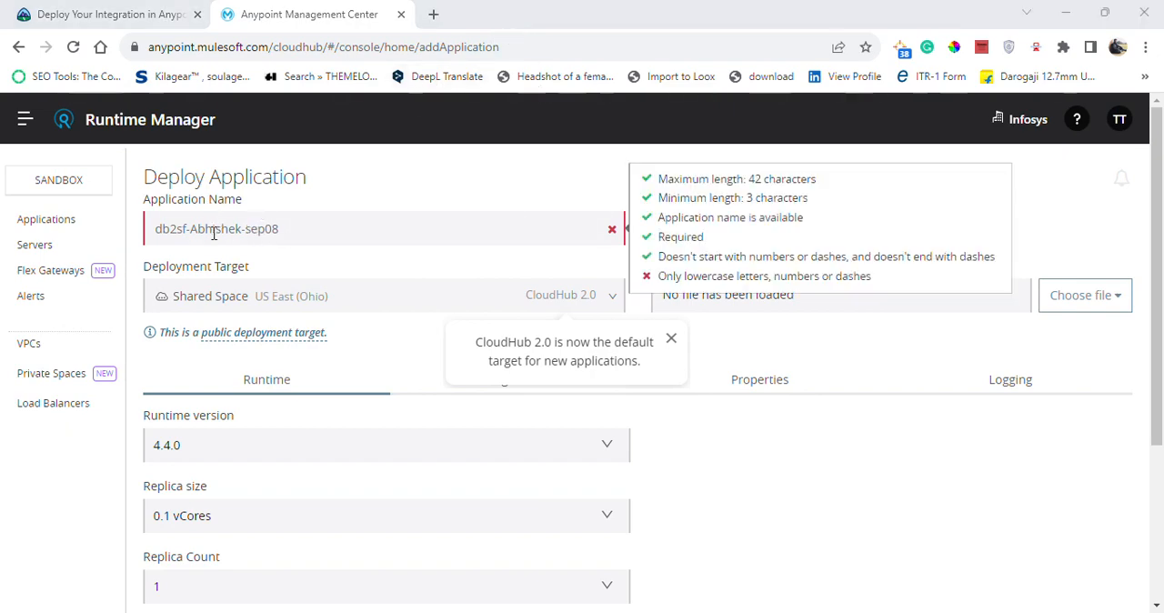
click(201, 230)
key(BackSpace)
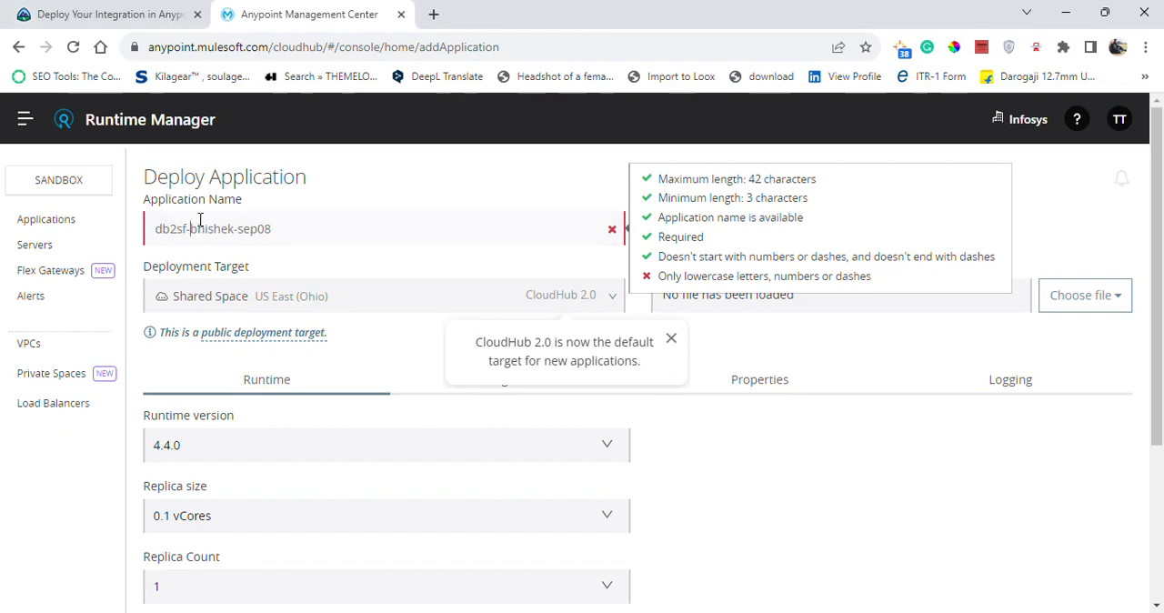
text(a)
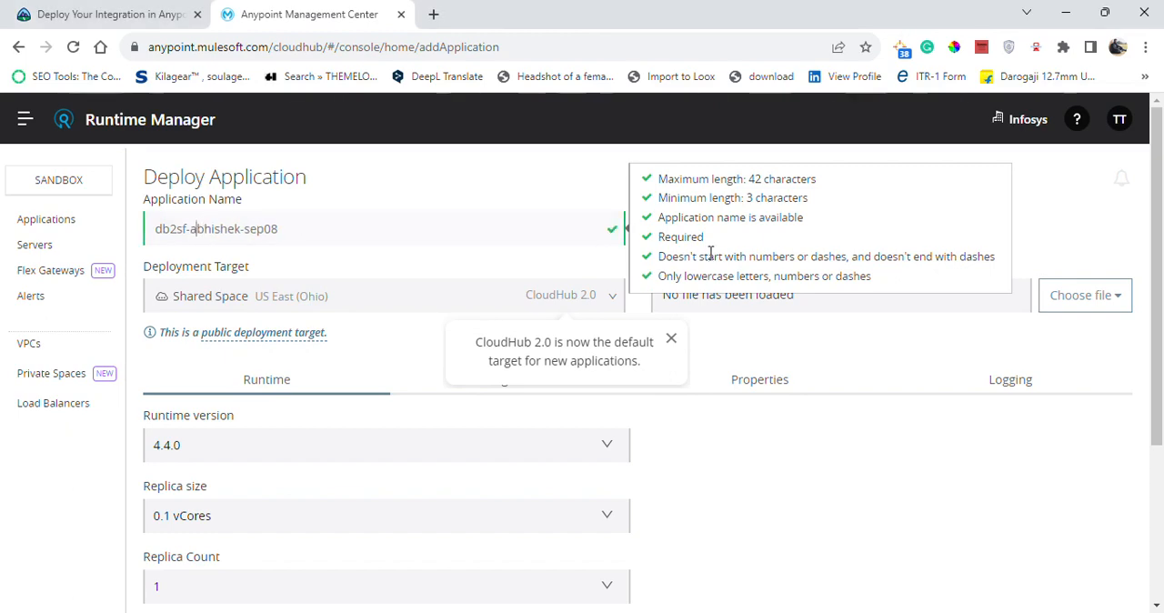
click(546, 273)
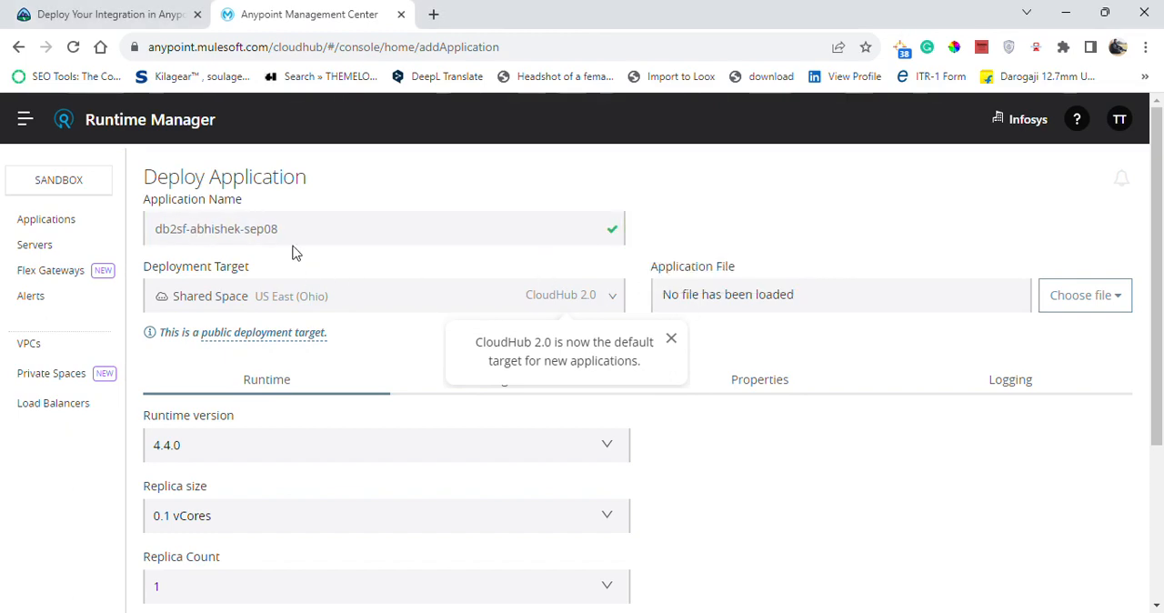
Check the Trailhead instructions for the deployment target, dismiss the CloudHub 2.0 notice, and view the available deployment targets.
click(75, 11)
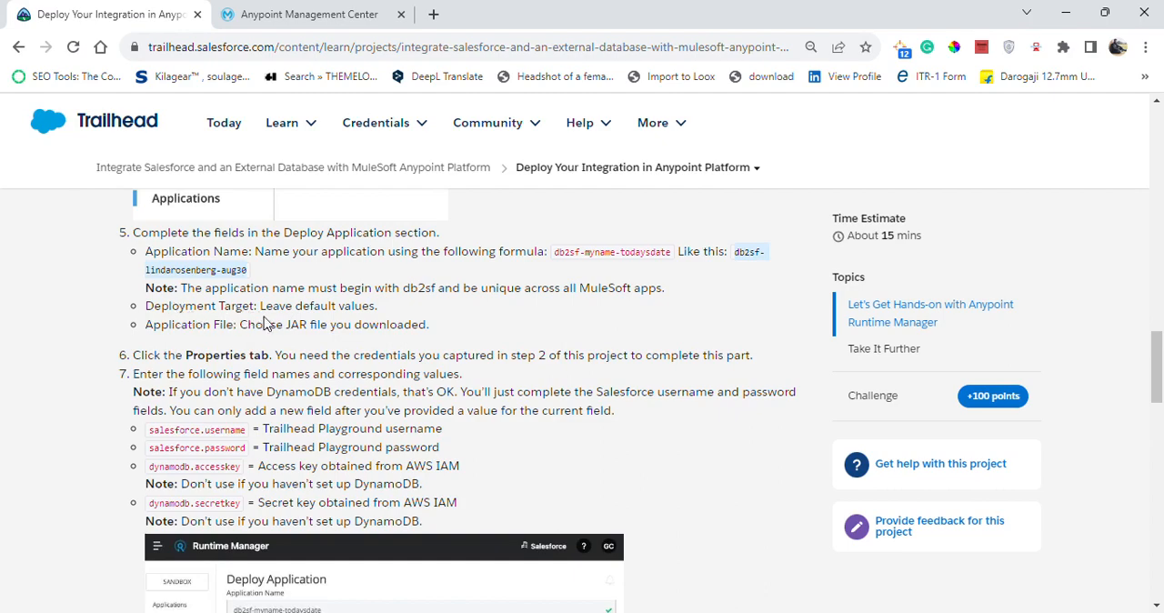
click(300, 22)
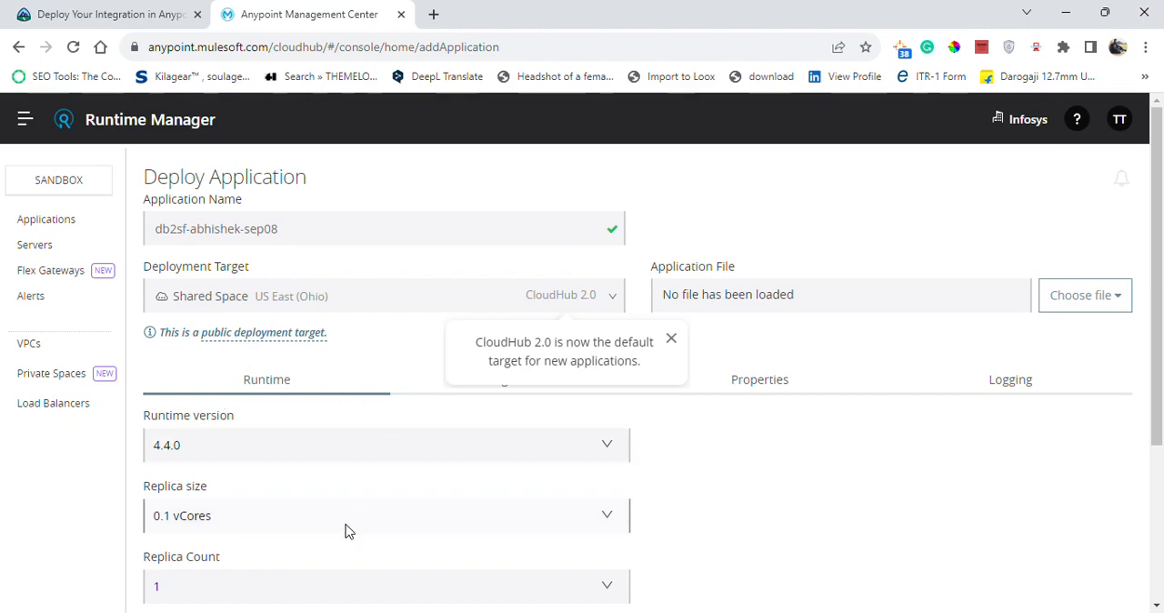
drag(1160, 387, 1157, 273)
click(671, 339)
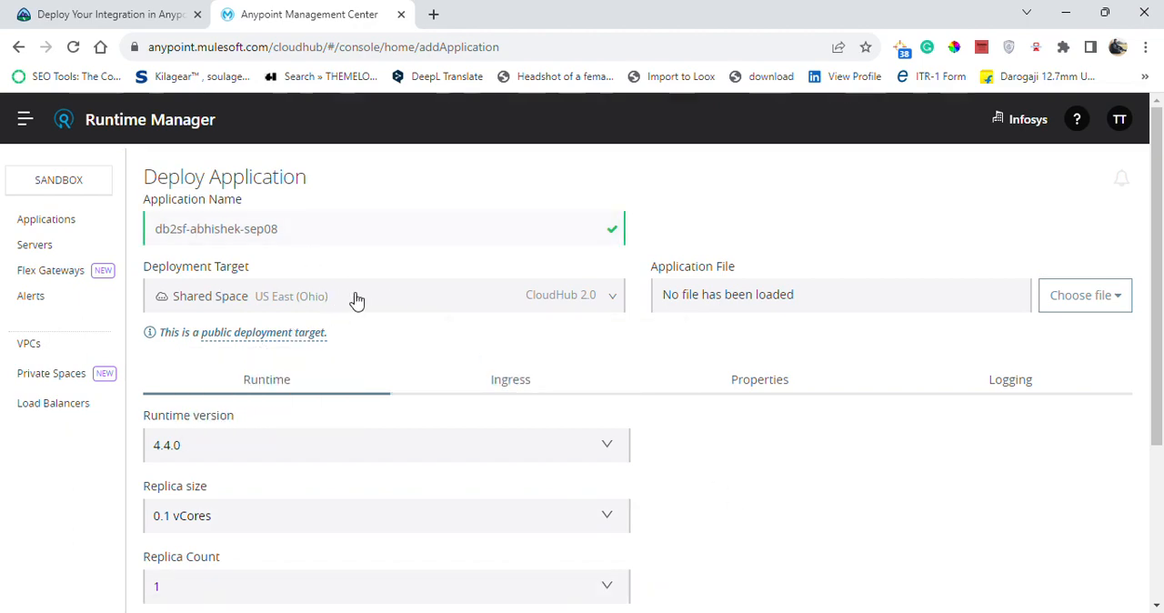
click(420, 308)
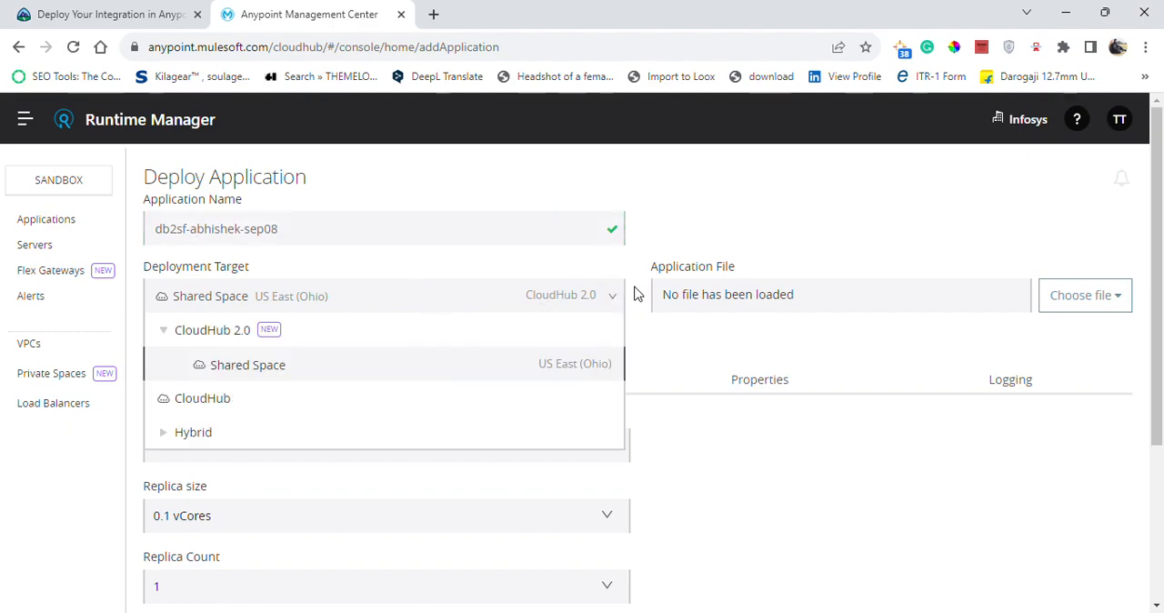
Check the application file instruction in Trailhead and view the source options for the application file.
click(39, 16)
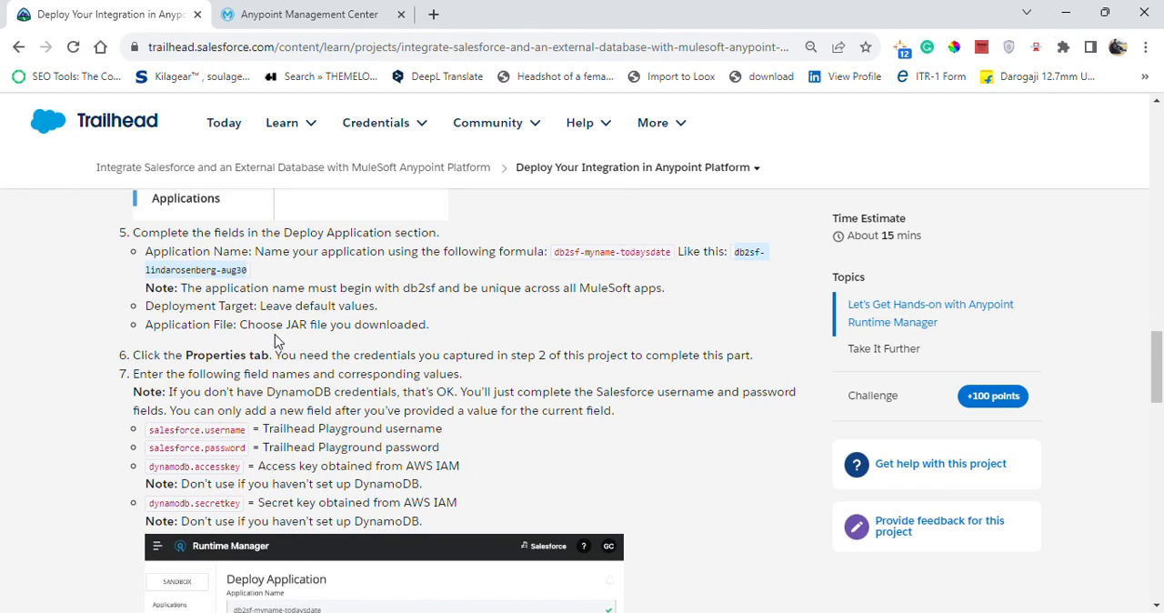
click(312, 15)
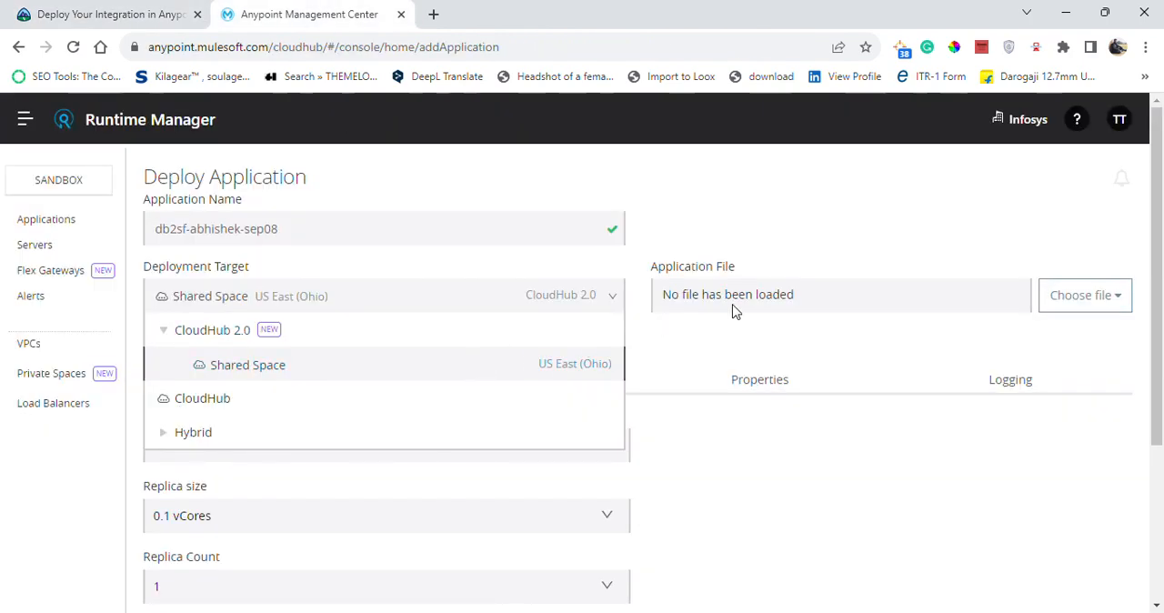
click(107, 12)
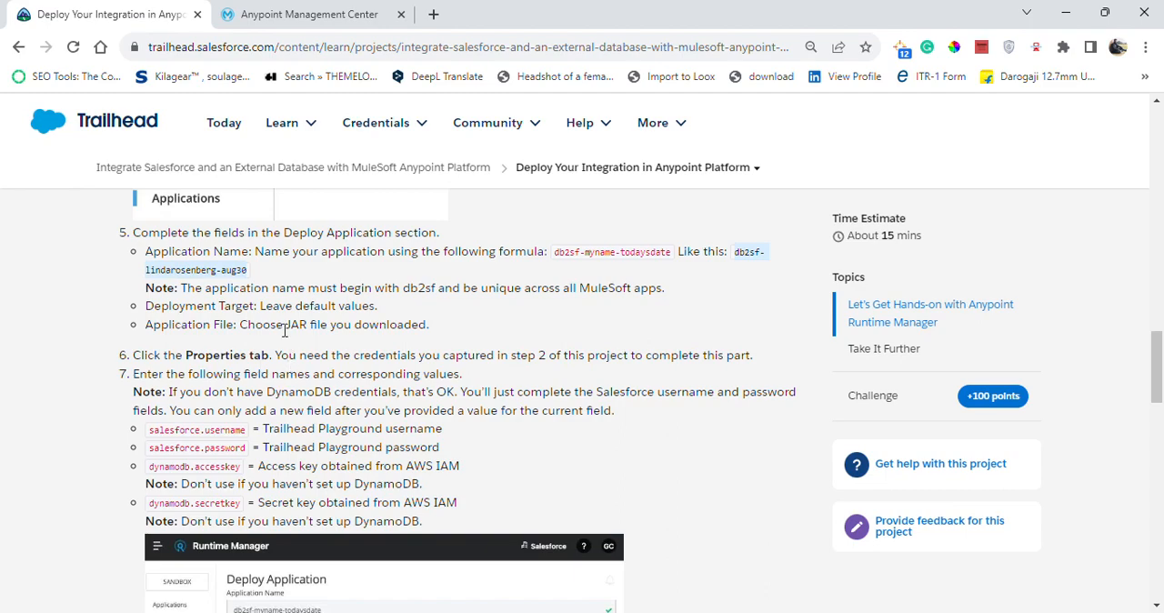
click(373, 16)
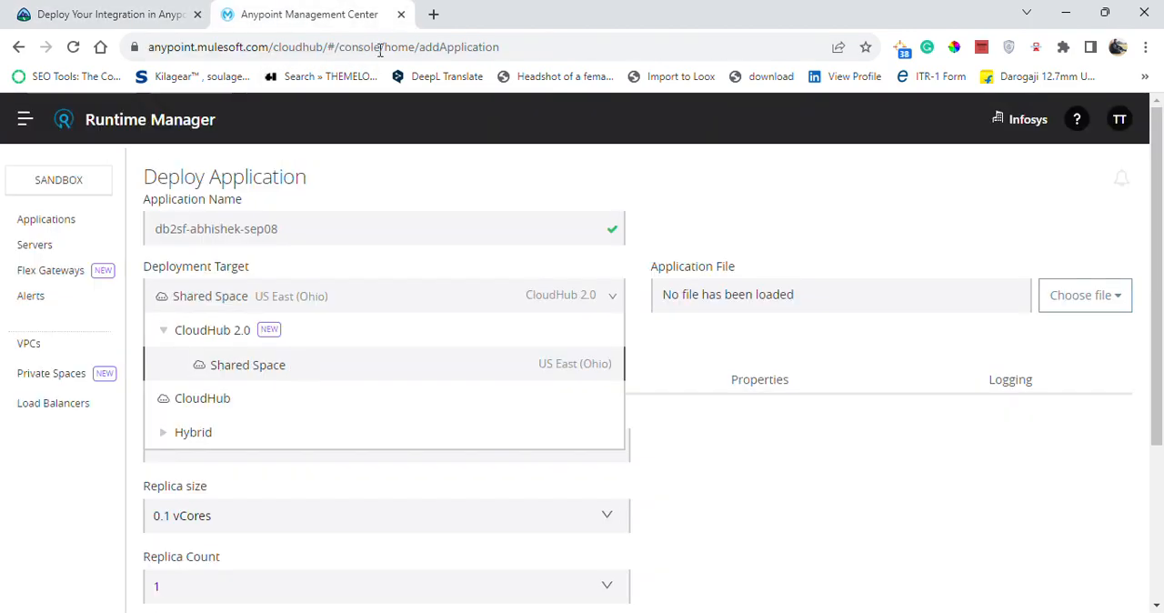
click(1061, 299)
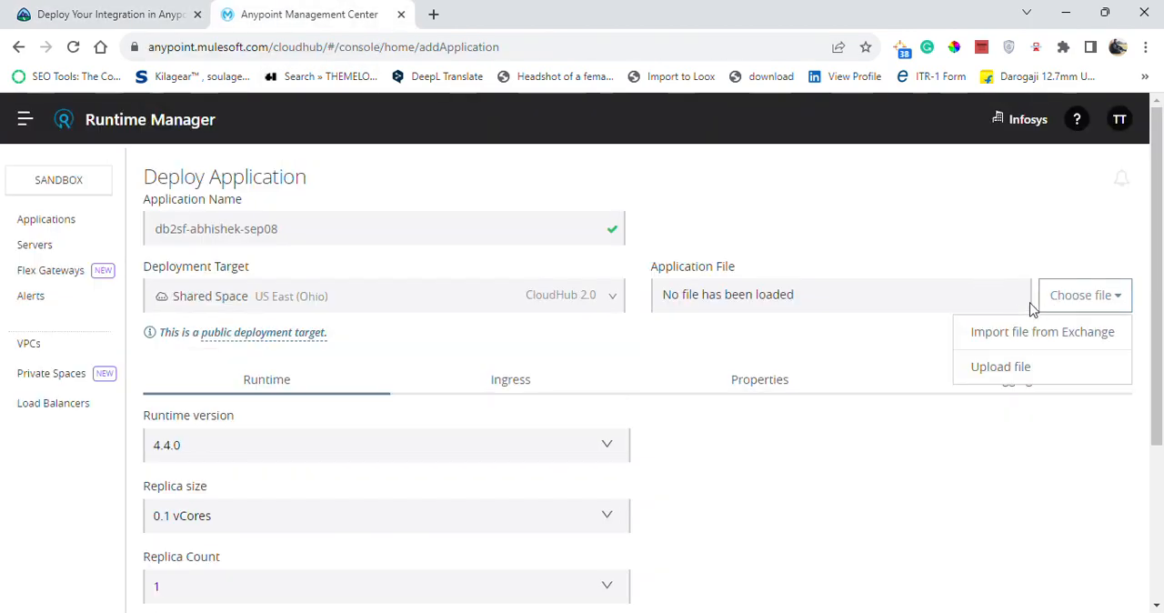
click(928, 312)
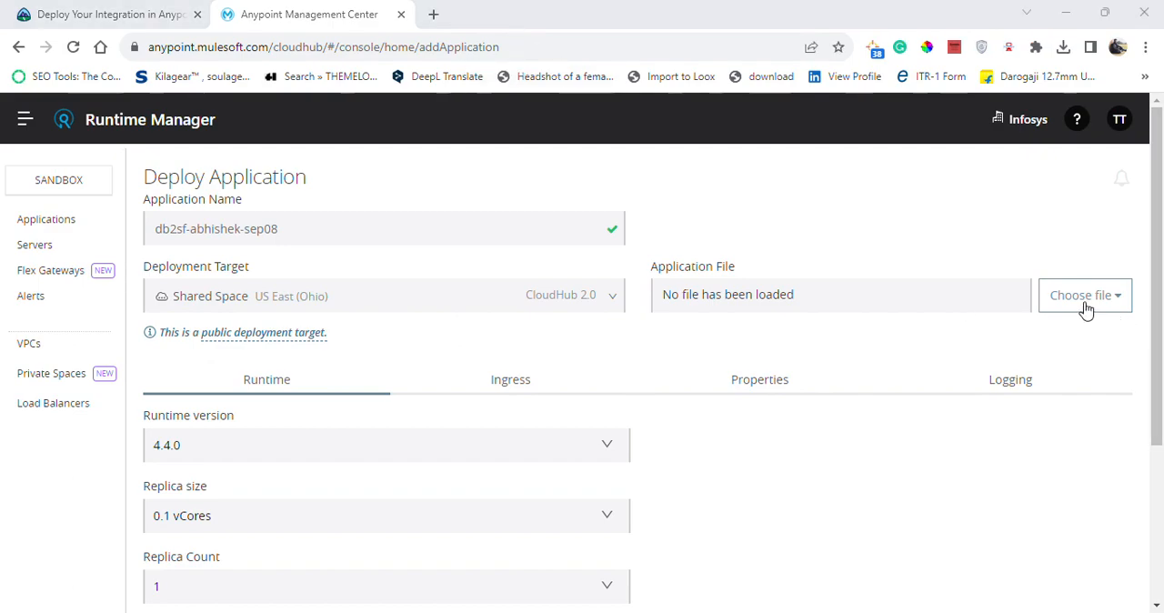
Reread the application file instruction in Trailhead and download the completed Mule application from the link in the unit's introduction.
click(91, 13)
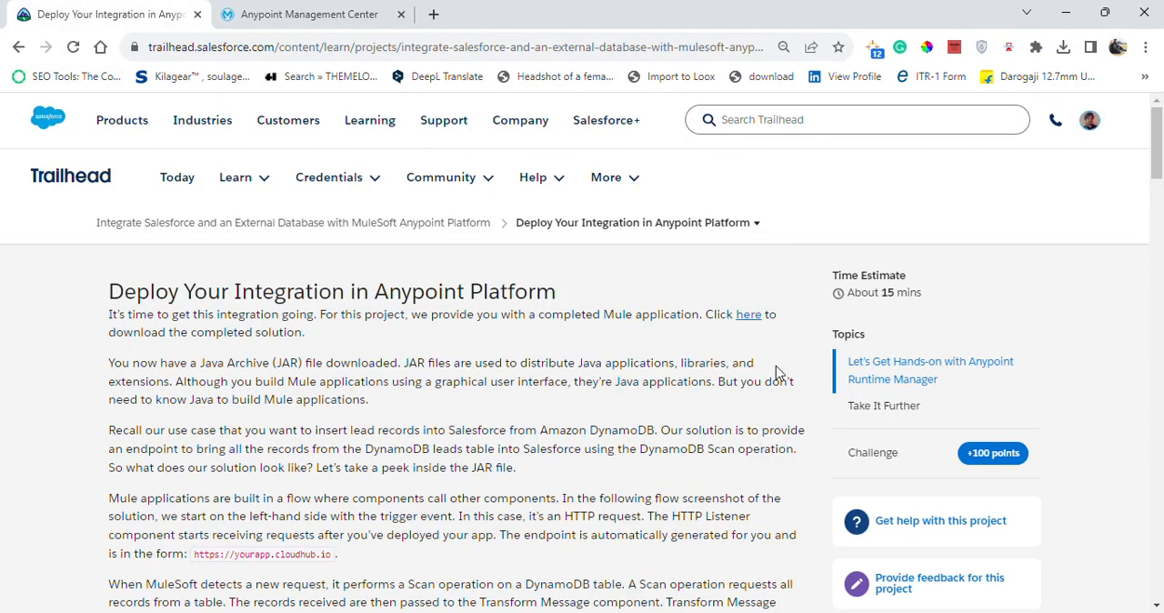
drag(1158, 163, 1157, 397)
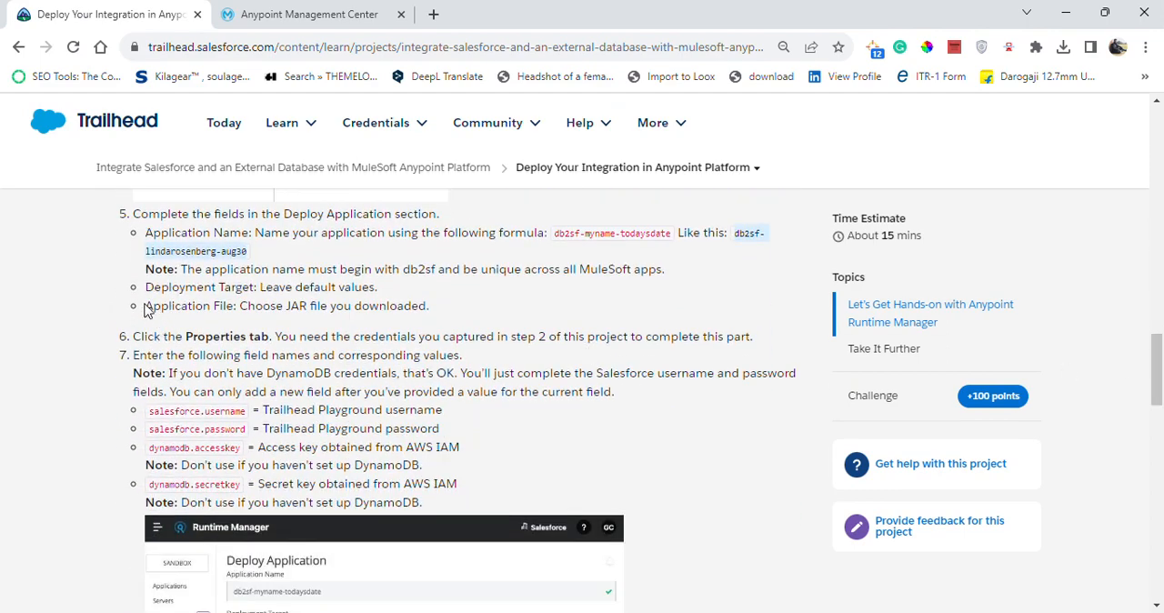
drag(145, 310, 460, 310)
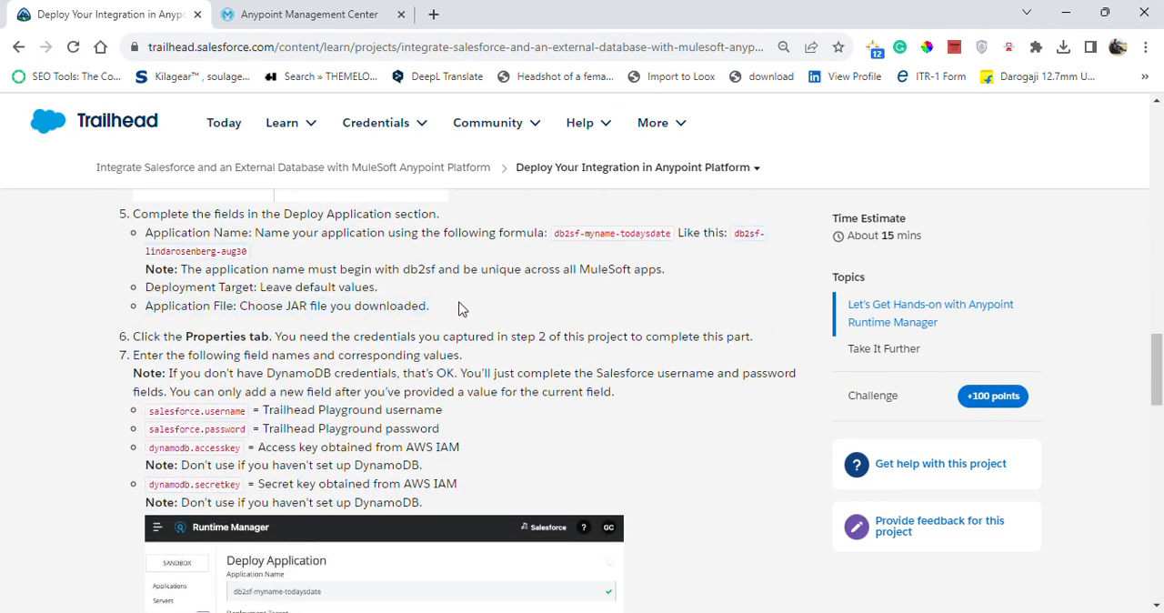
drag(1158, 365, 1158, 134)
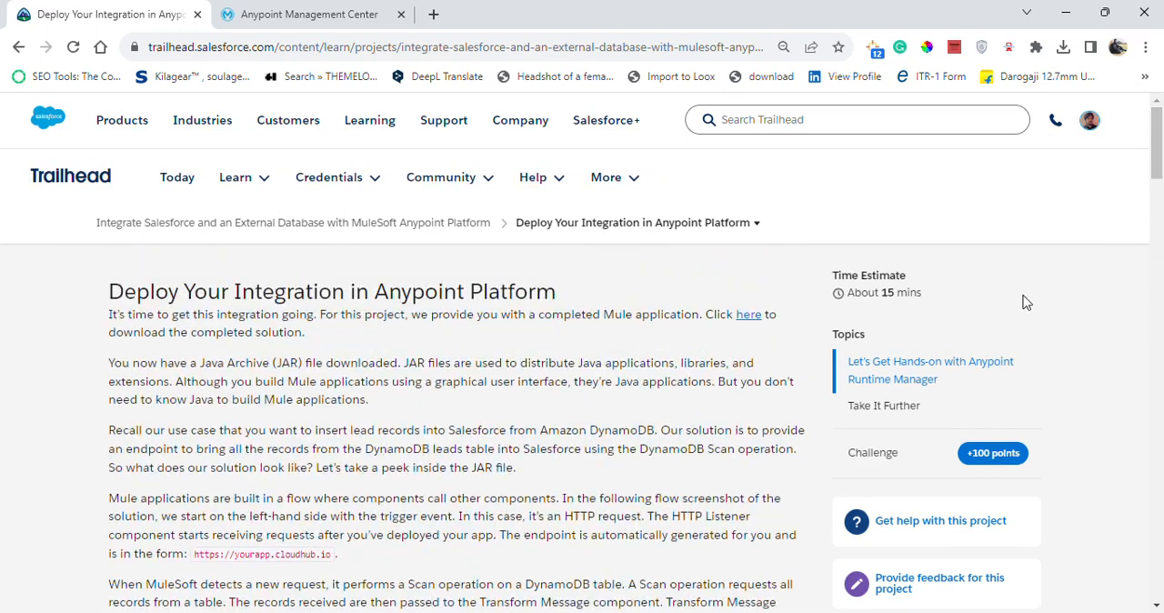
click(749, 315)
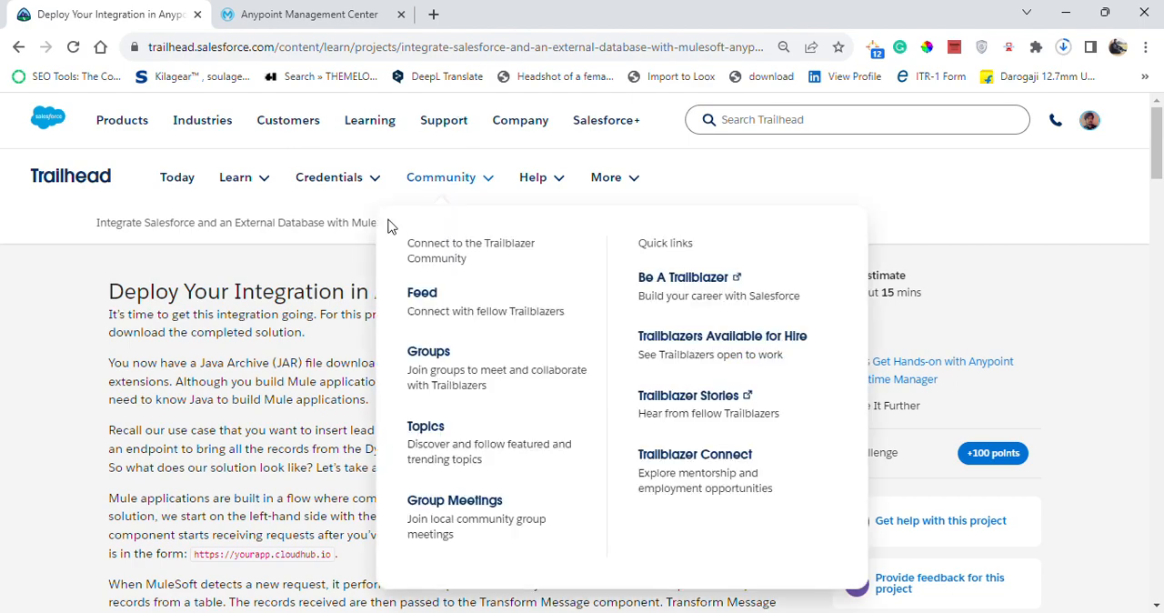
Return to the Deploy Application instructions in Trailhead and check the progress of the db2sf.jar download.
drag(1159, 173, 1157, 426)
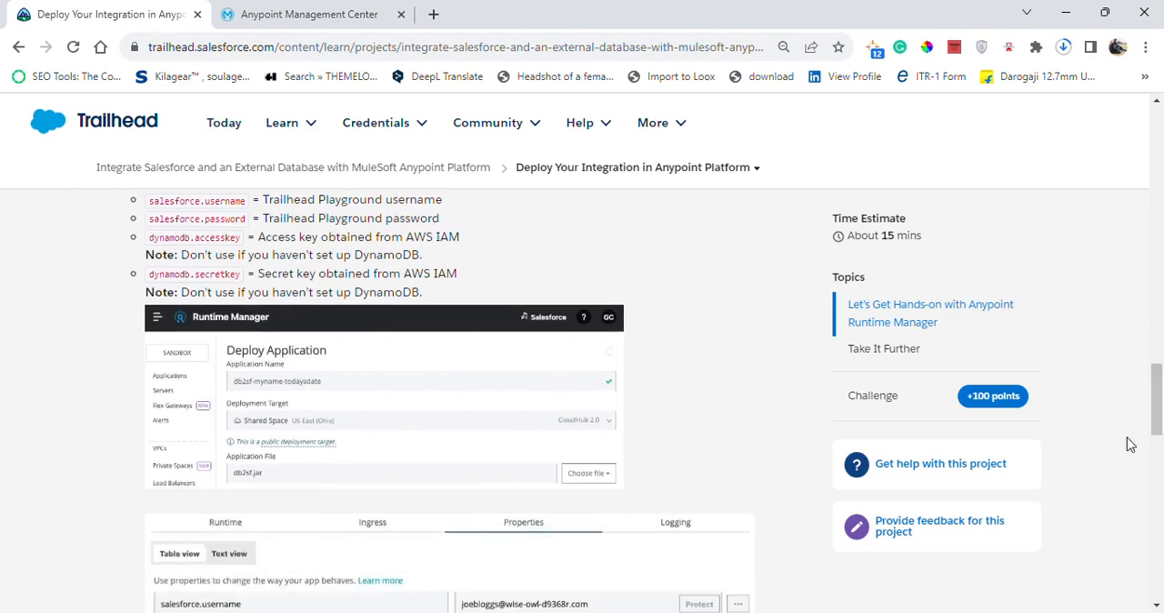
scroll(1161, 466, up, 3)
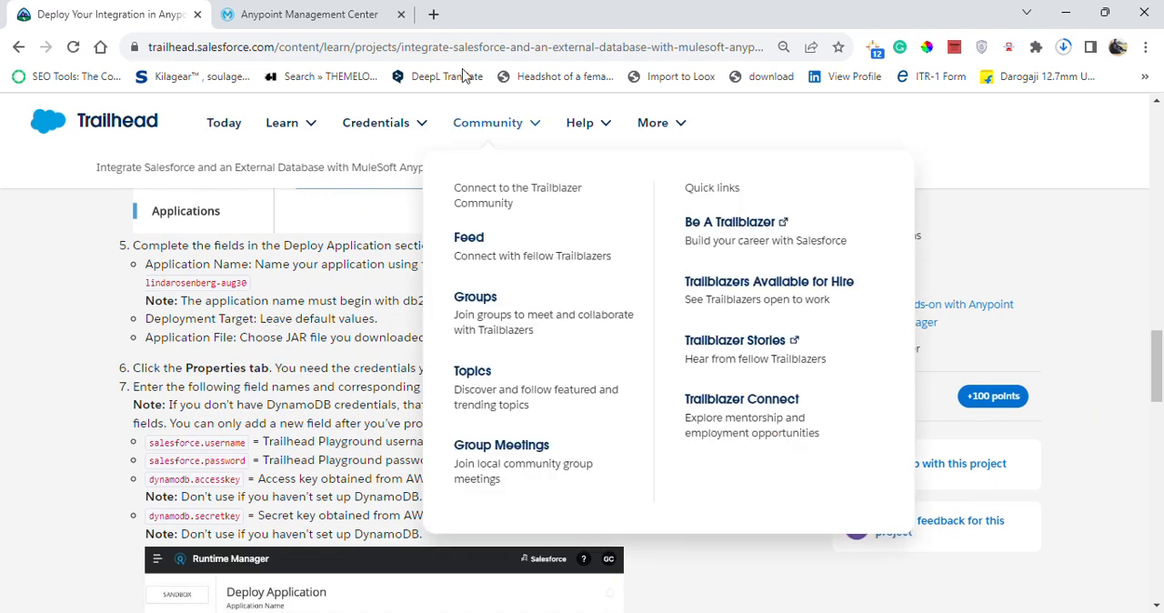
click(517, 36)
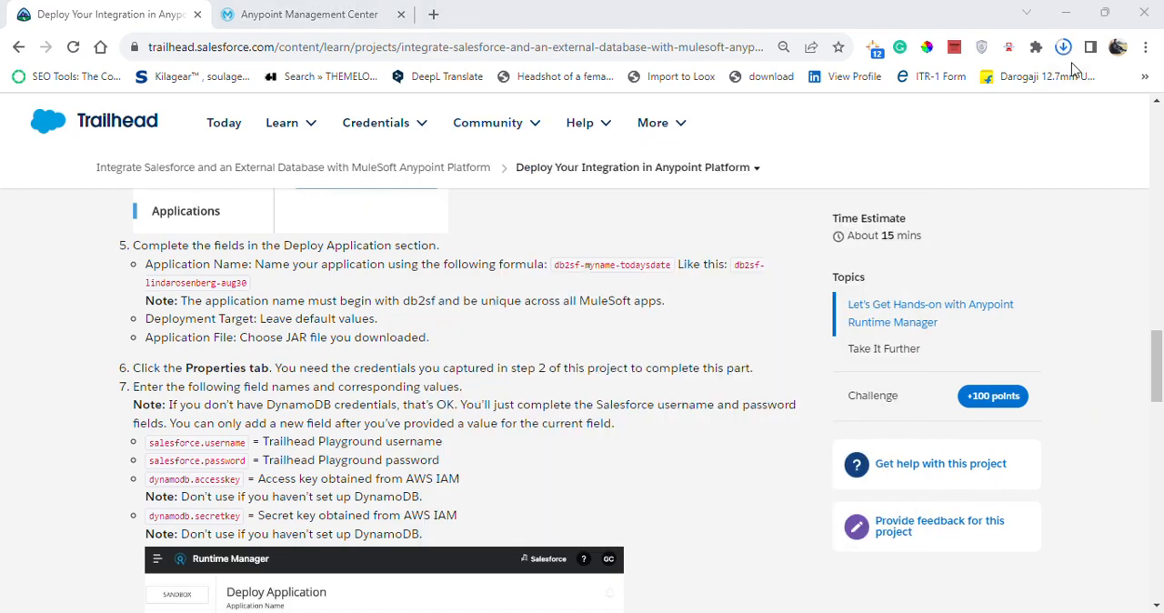
click(1064, 49)
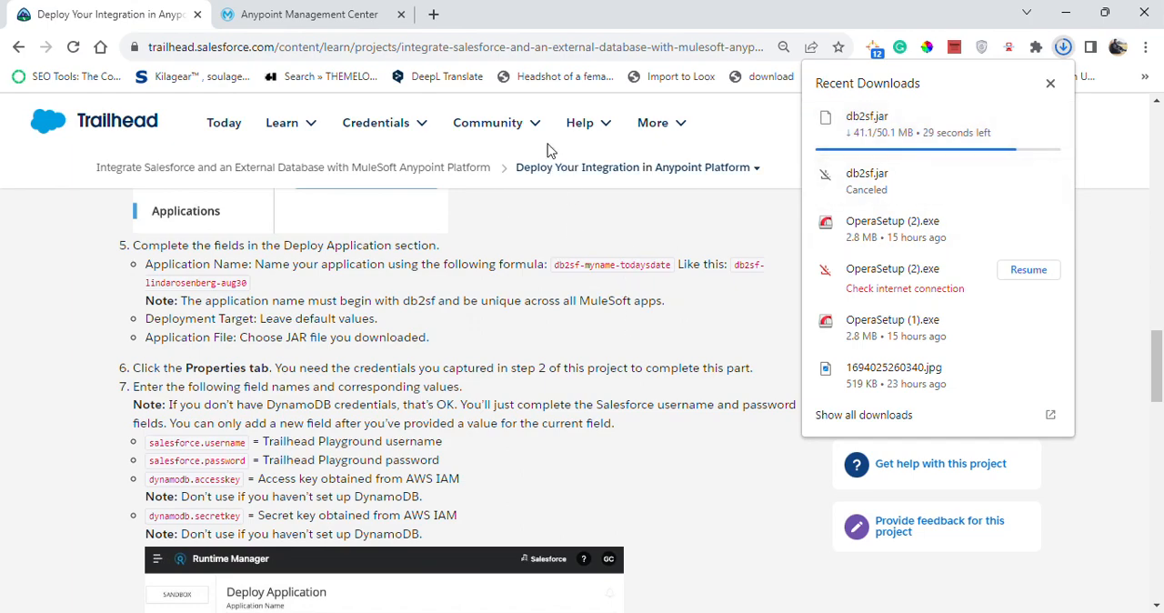
click(703, 226)
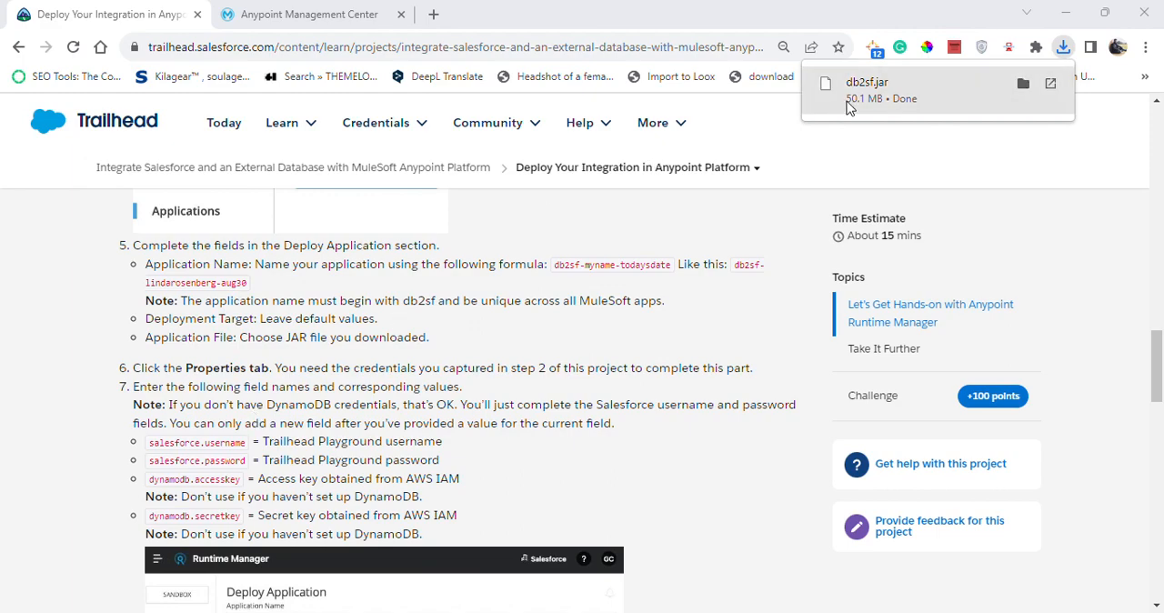
Upload db2sf.jar from the Downloads folder as the application file in Runtime Manager.
click(354, 11)
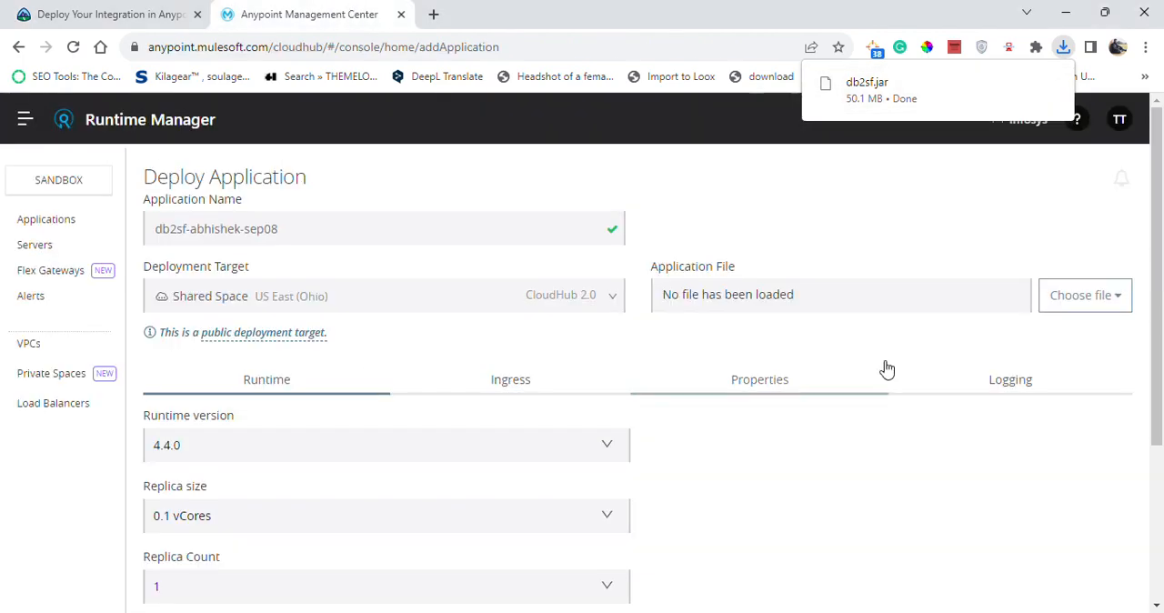
click(1091, 304)
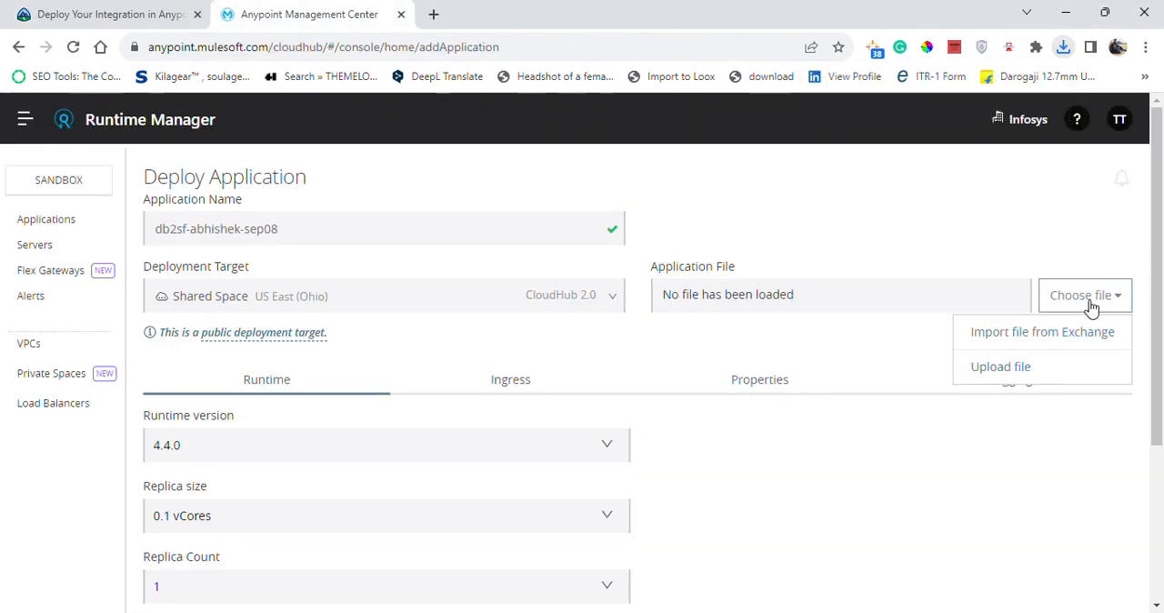
click(1027, 368)
click(395, 201)
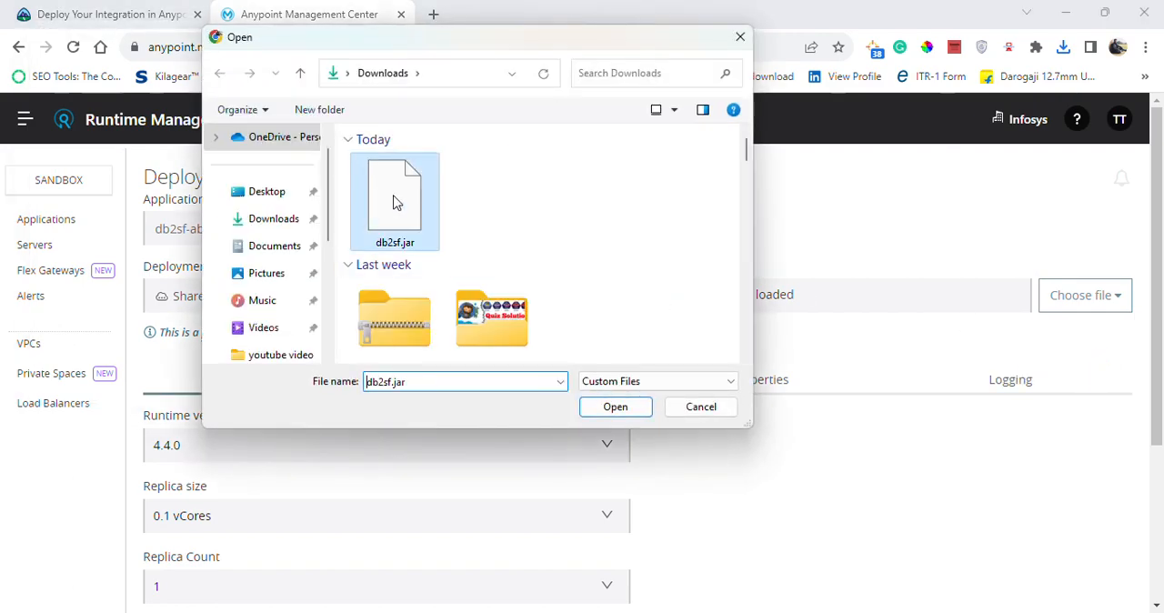
click(615, 407)
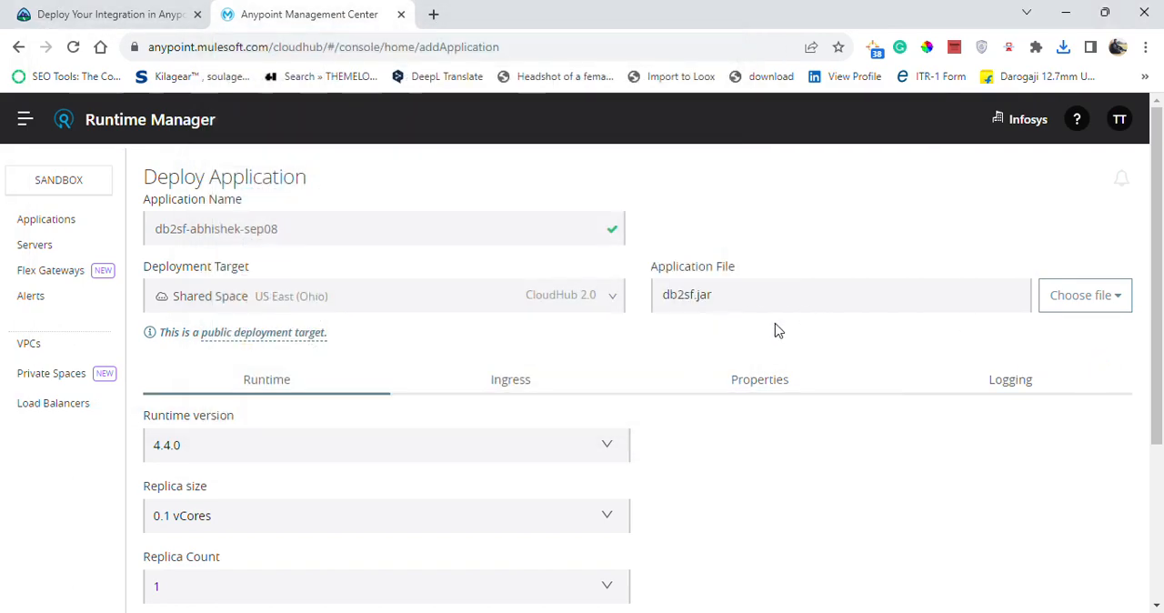
Show the application's properties in Runtime Manager and review the field names Trailhead requires for them.
click(132, 13)
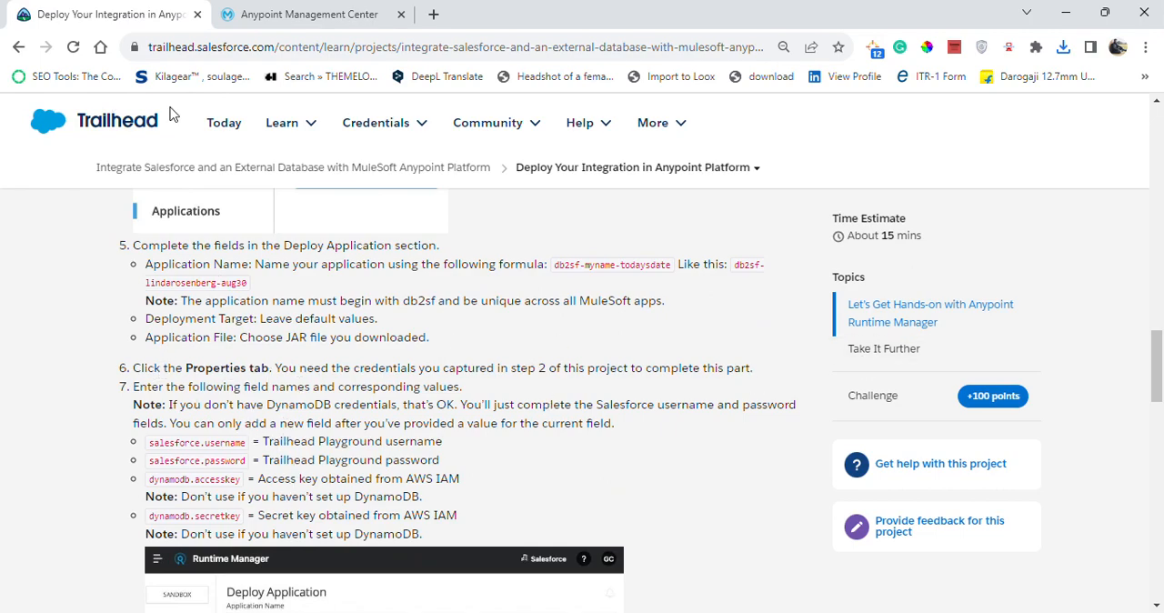
click(309, 14)
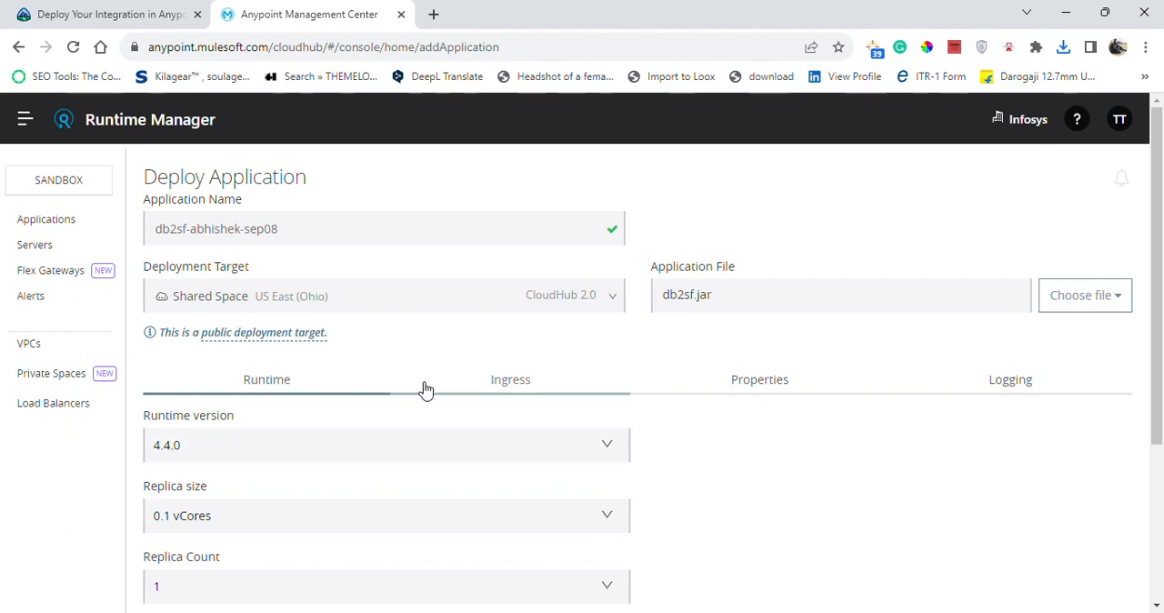
click(767, 385)
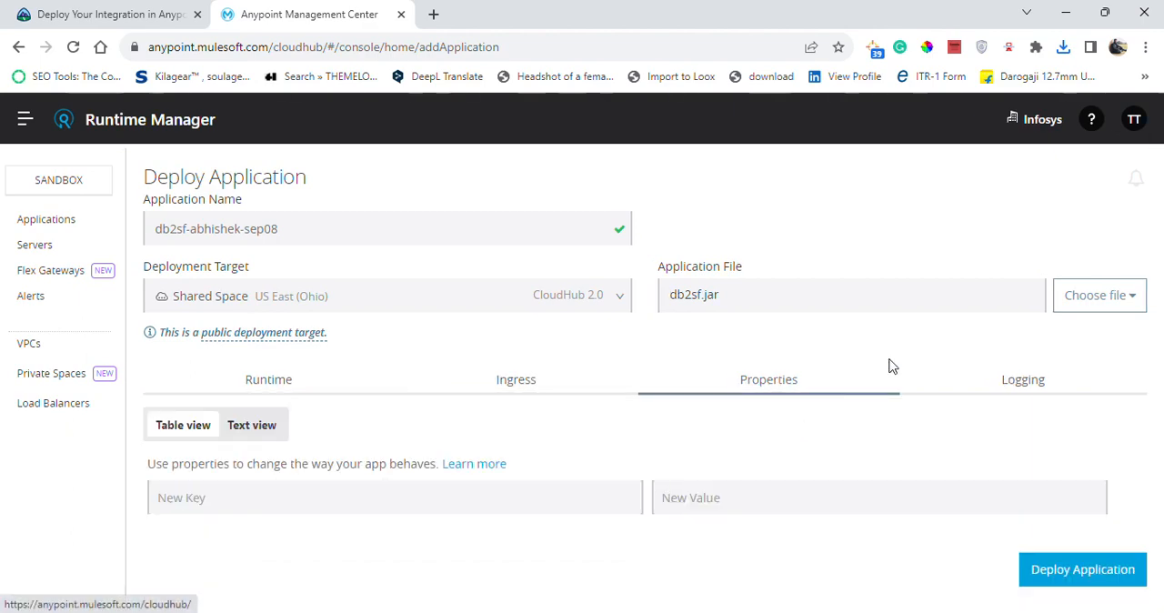
click(184, 9)
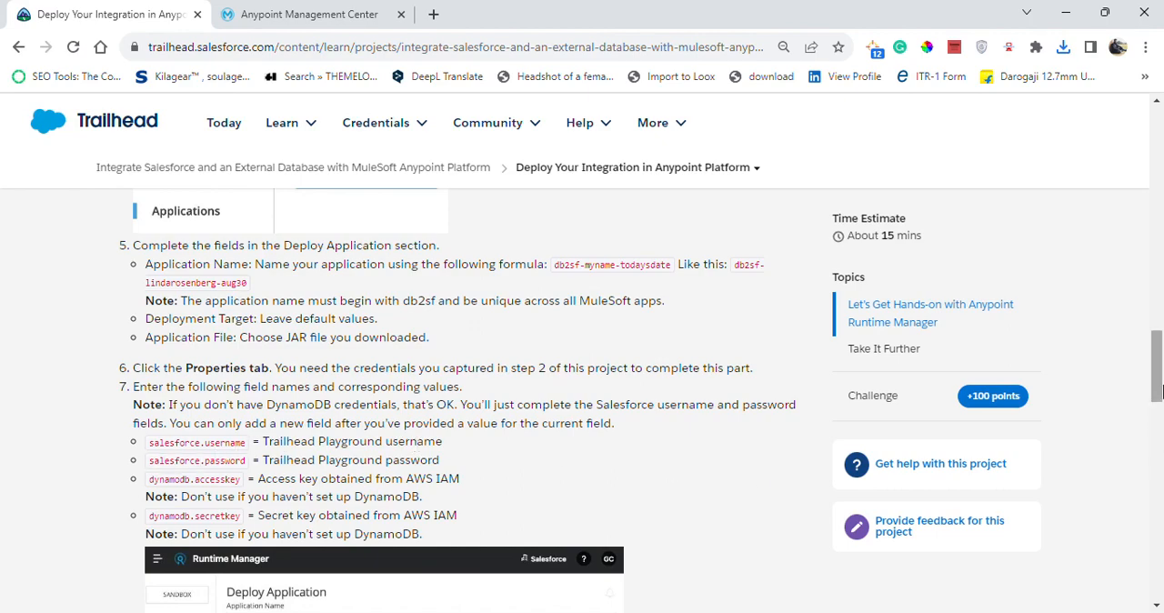
drag(1158, 389, 1158, 414)
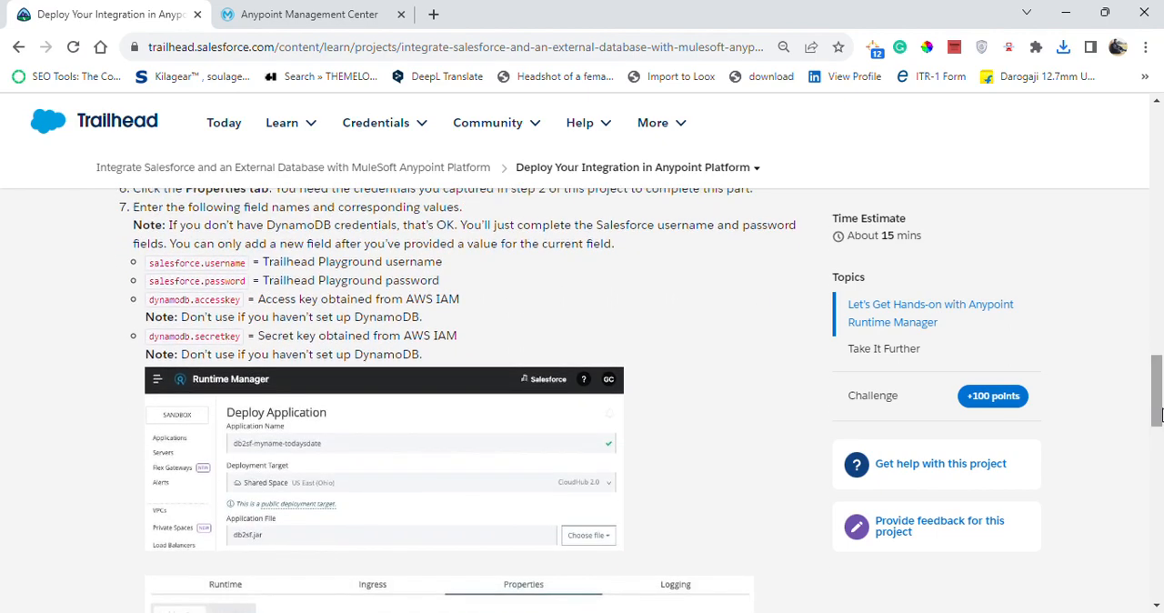
click(316, 11)
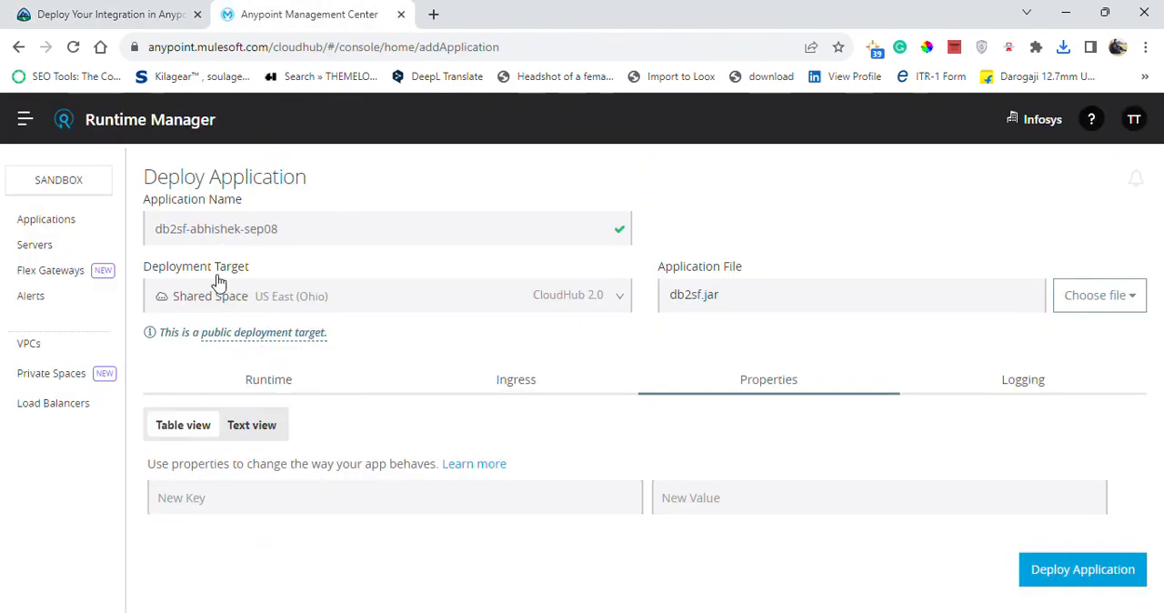
Copy salesforce.username from the Trailhead instructions into the first property's key in Runtime Manager.
click(93, 11)
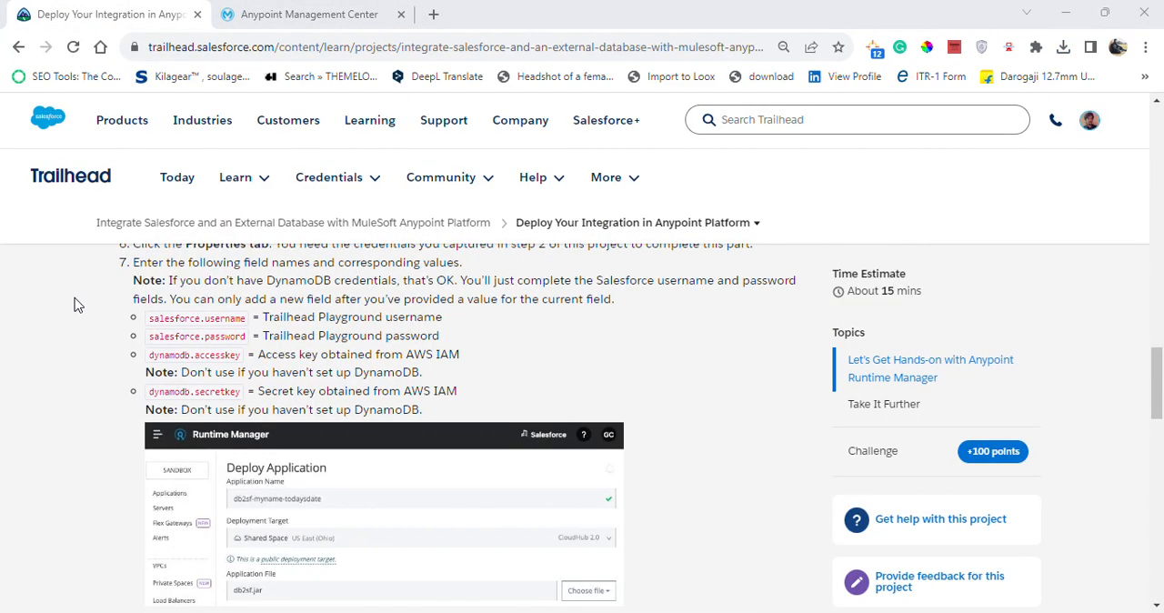
drag(151, 317, 229, 318)
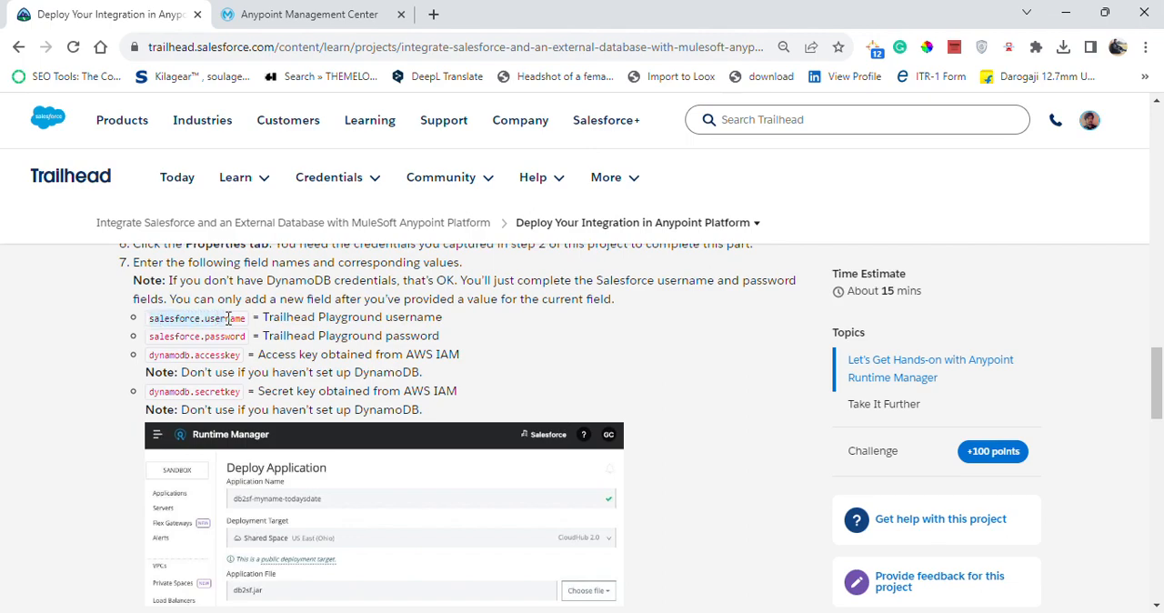
click(269, 7)
click(228, 499)
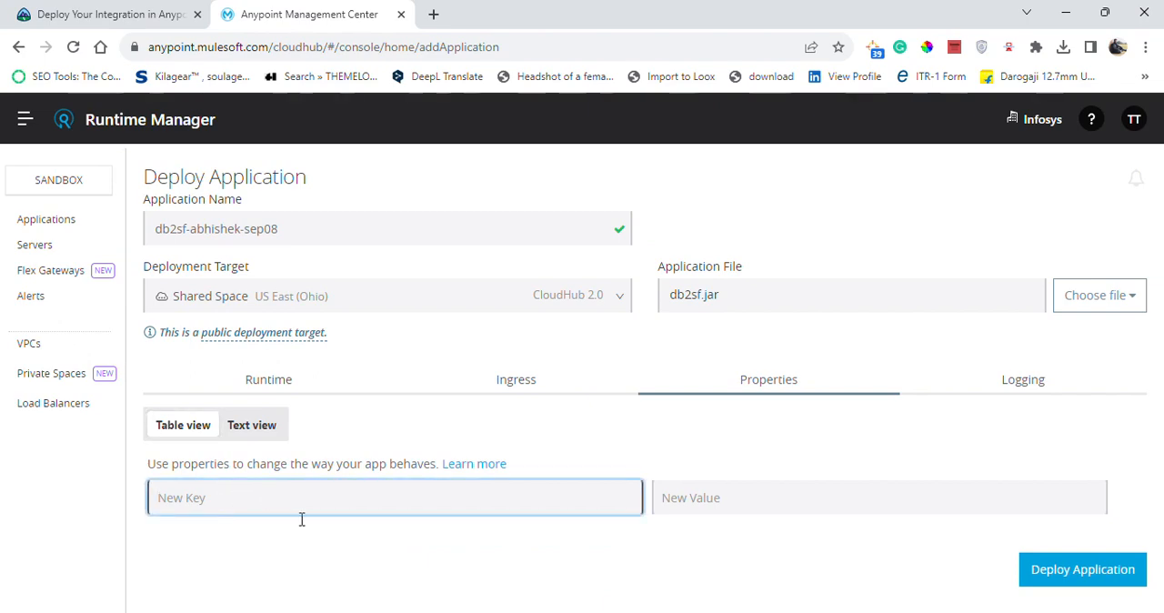
text(salesforce.username)
click(702, 507)
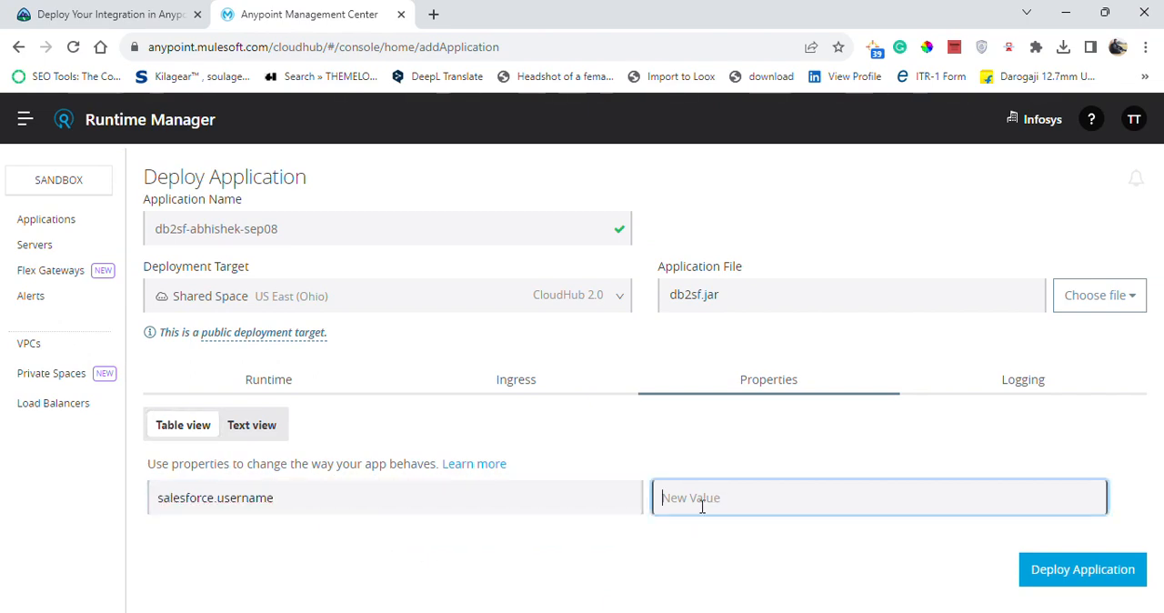
click(134, 7)
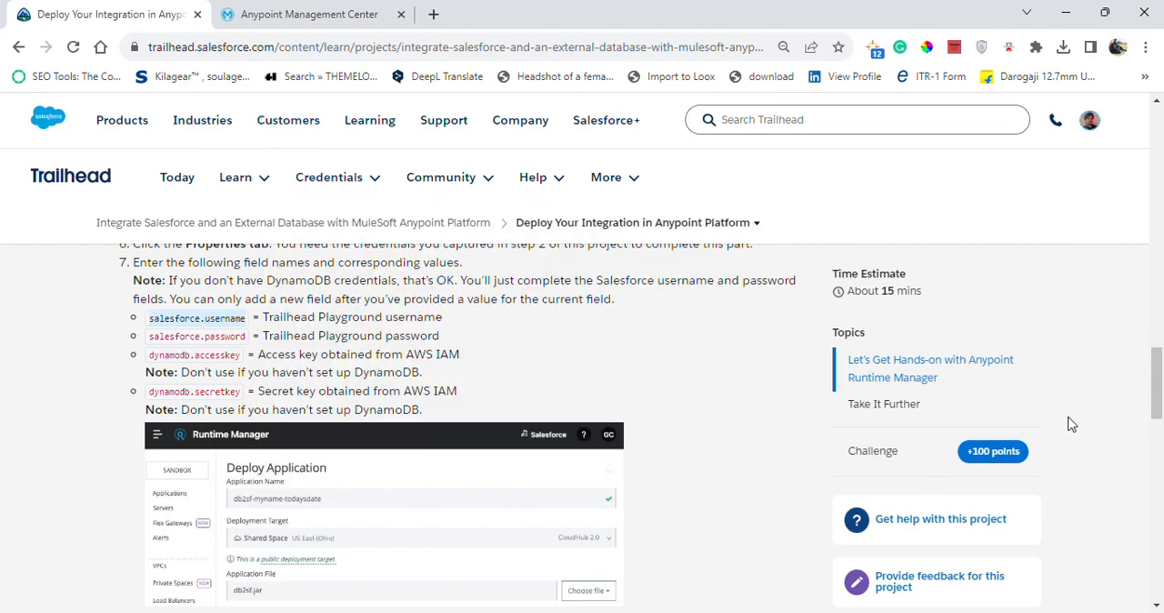
Review Trailhead's example properties table, its note on protecting the password value and its rule for adding new fields.
click(244, 16)
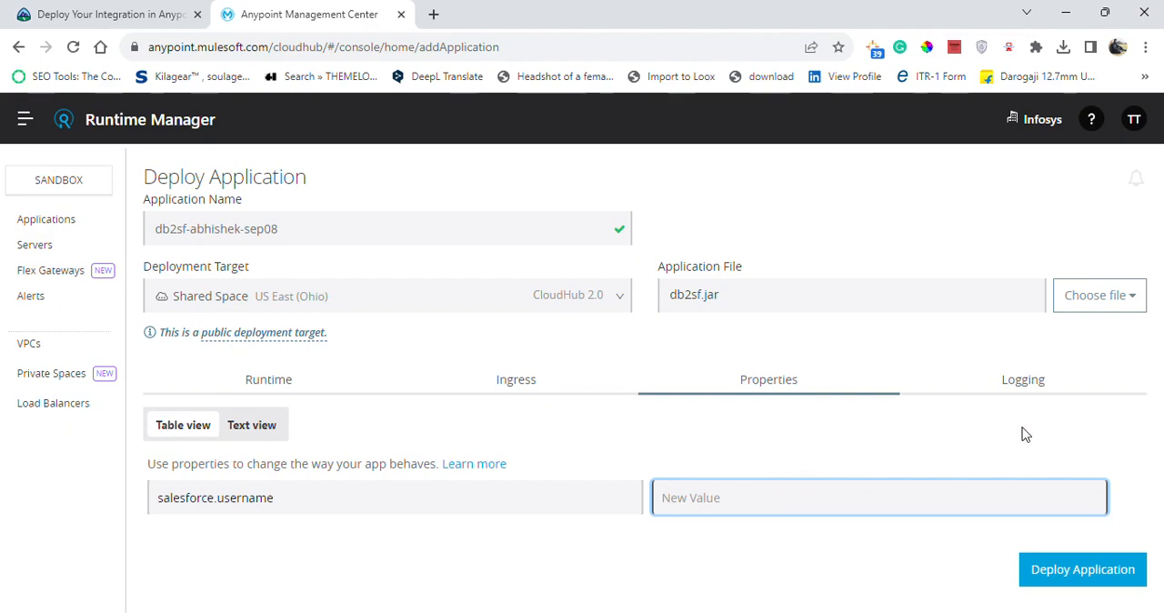
click(173, 15)
drag(1158, 407, 1159, 448)
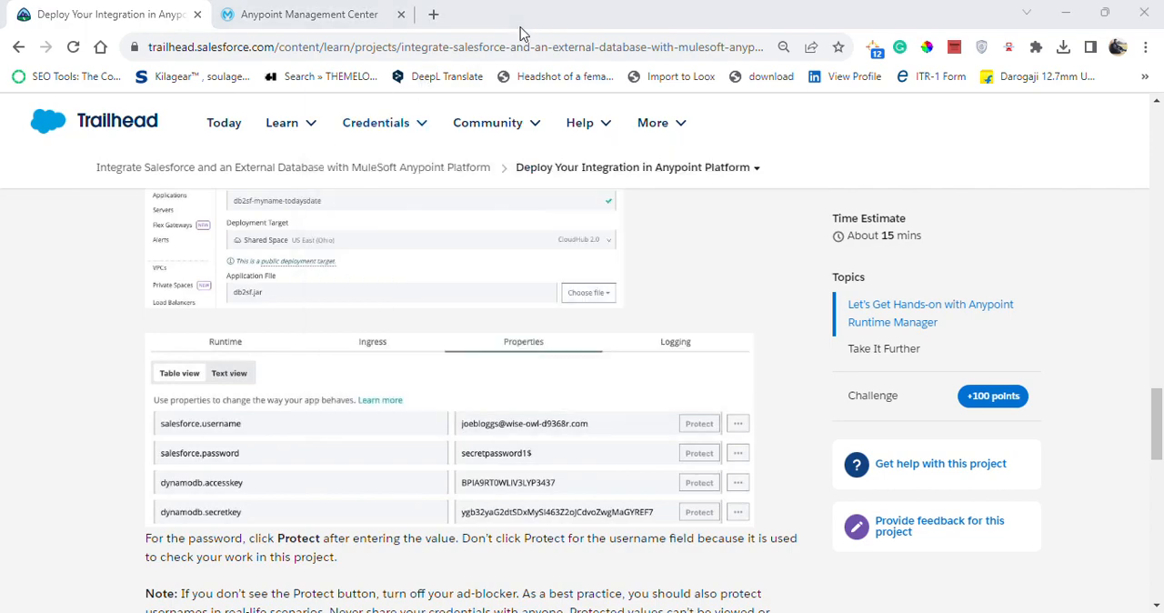
click(309, 14)
click(137, 14)
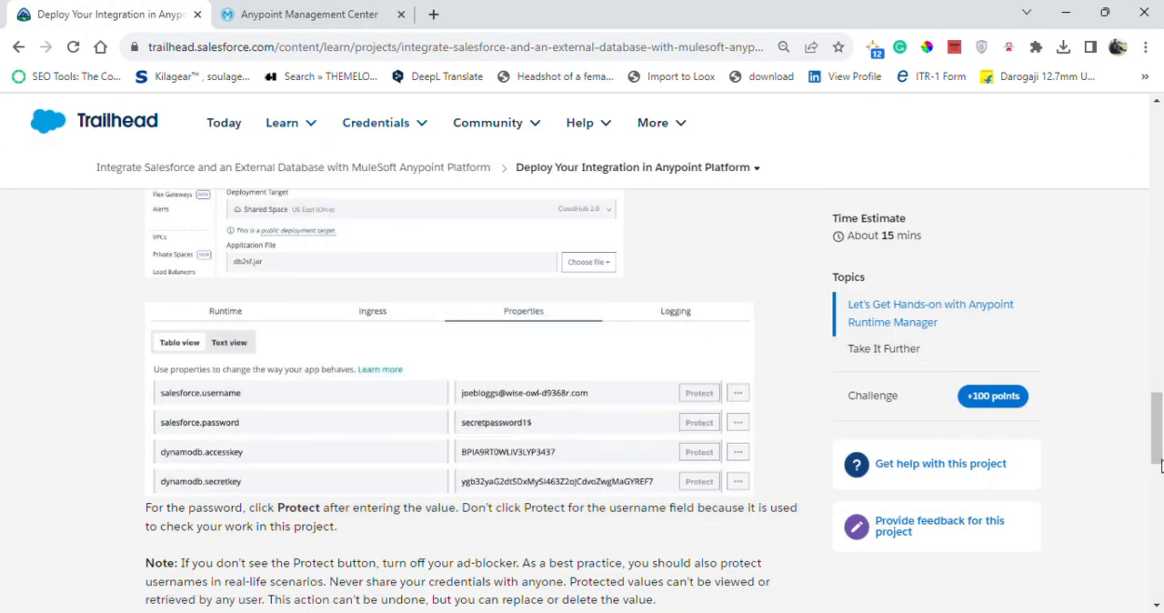
drag(1158, 428, 1159, 537)
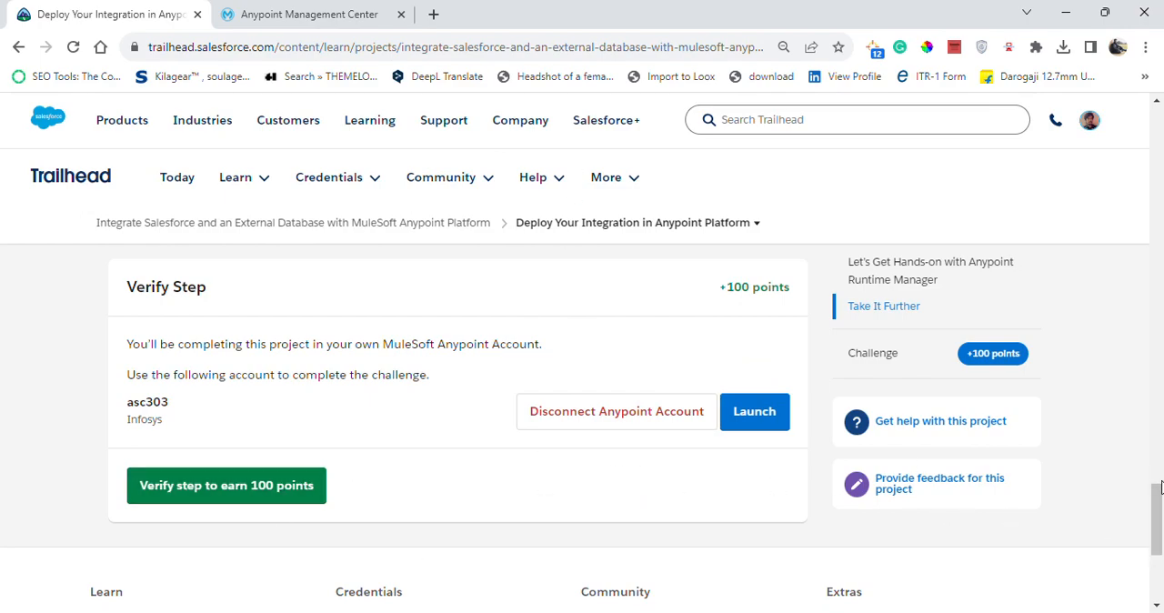
drag(1160, 488, 1161, 431)
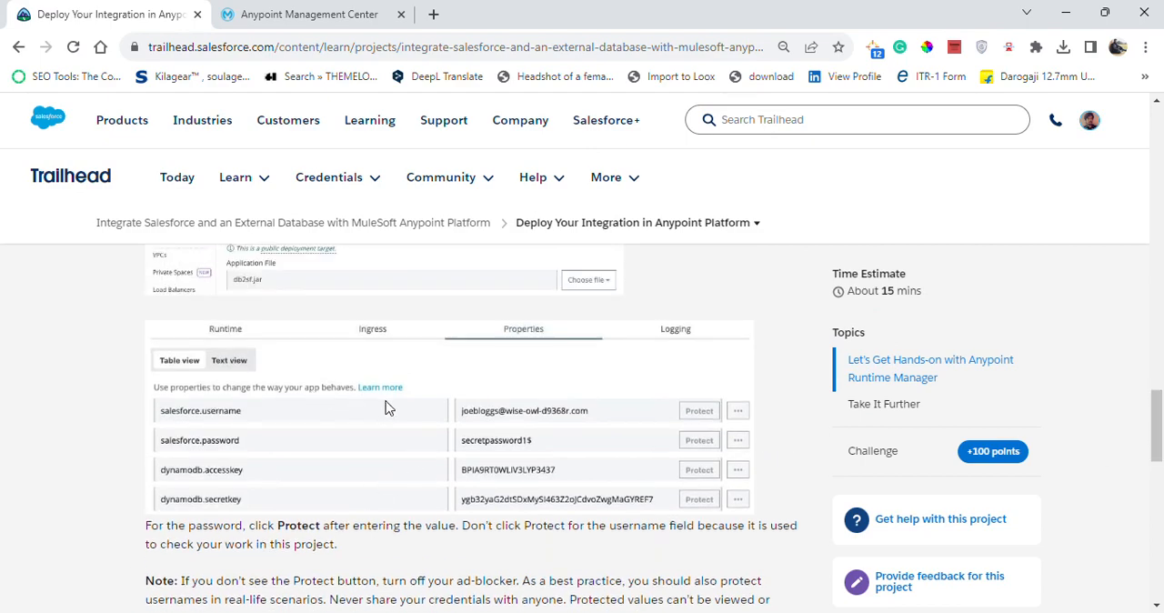
drag(1159, 434, 1158, 373)
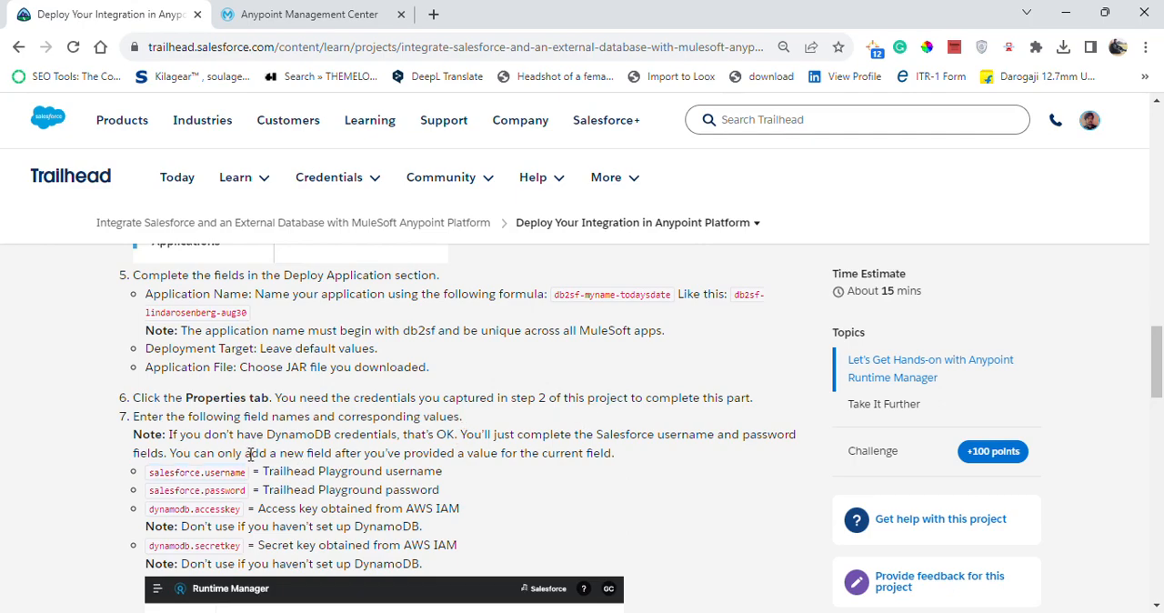
drag(309, 448, 602, 457)
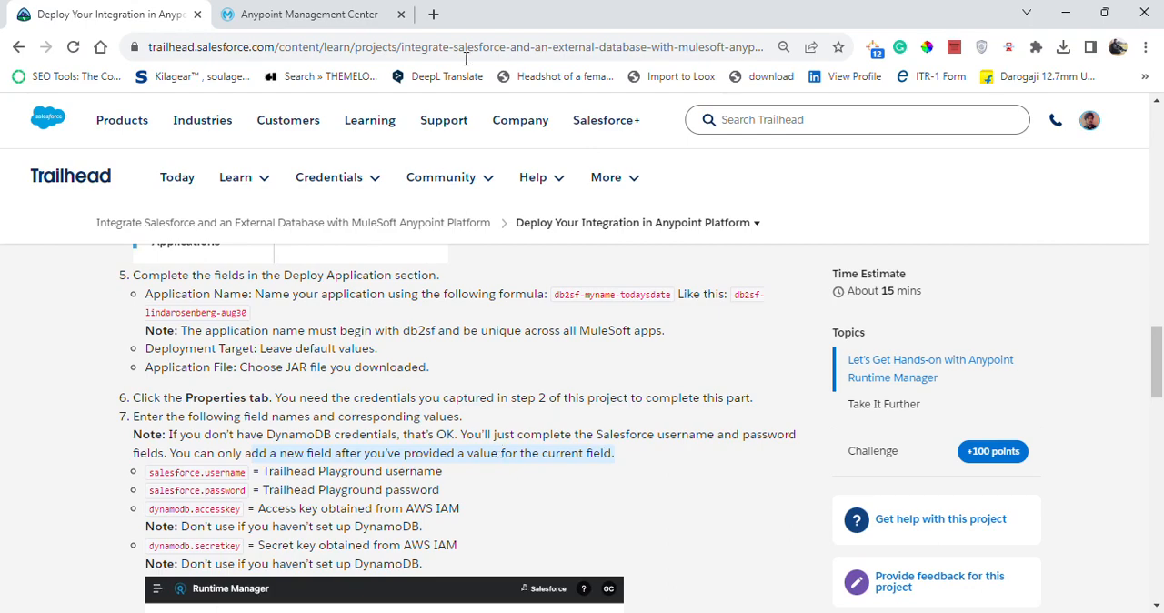
scroll(475, 169, down, 1)
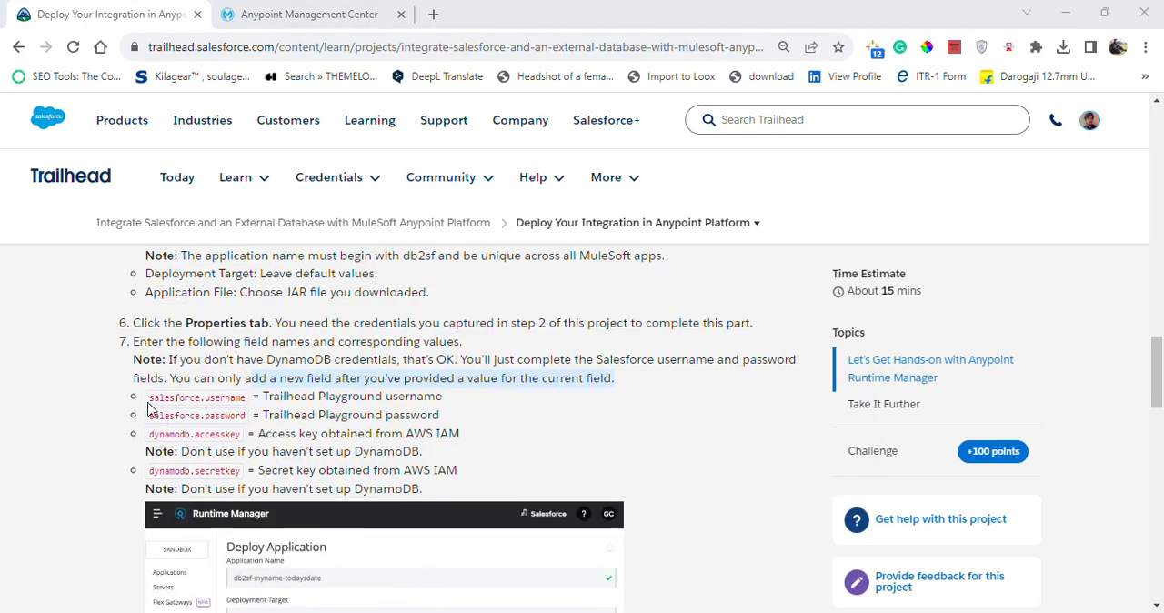
Re-enter salesforce.username as the key of the empty property row in Runtime Manager, copying it from the Trailhead instructions.
drag(148, 398, 242, 397)
key(ctrl+c)
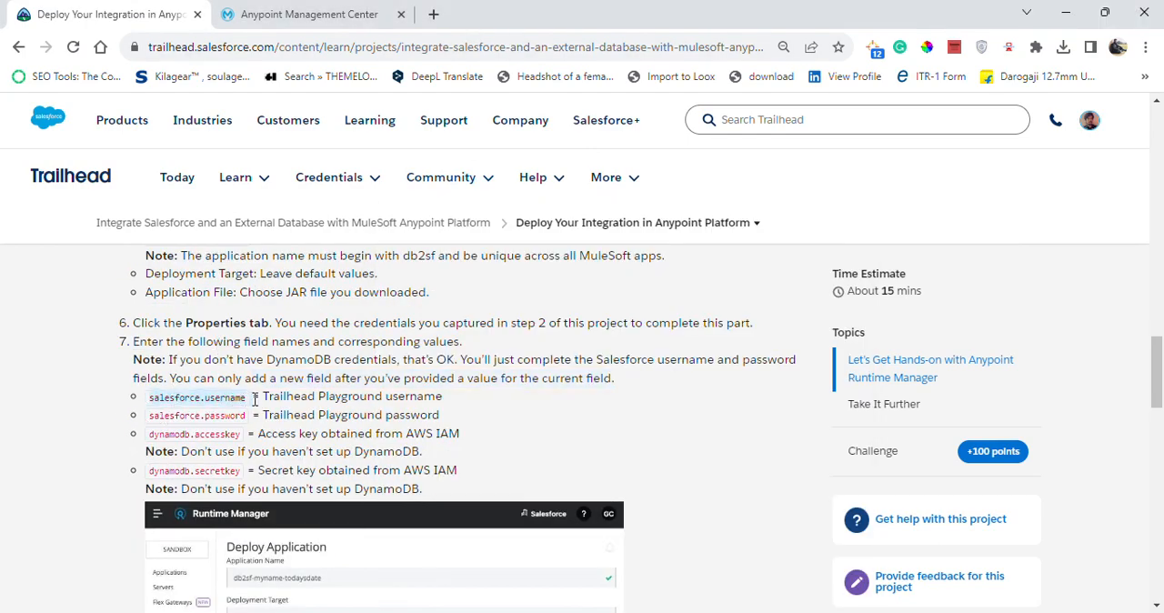
click(309, 13)
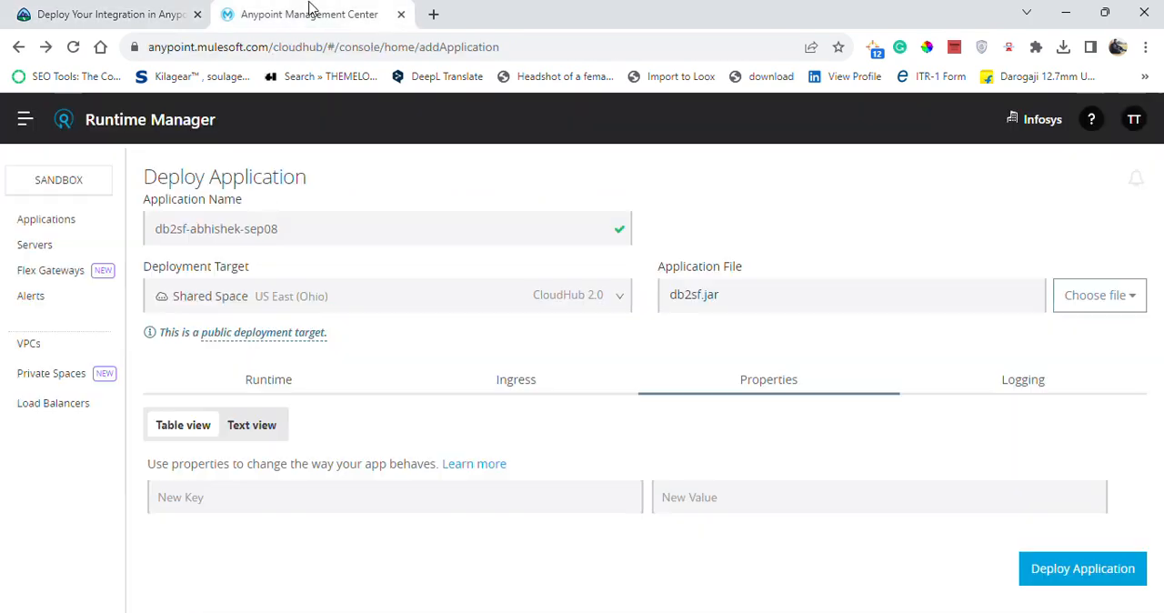
click(250, 502)
key(ctrl+v)
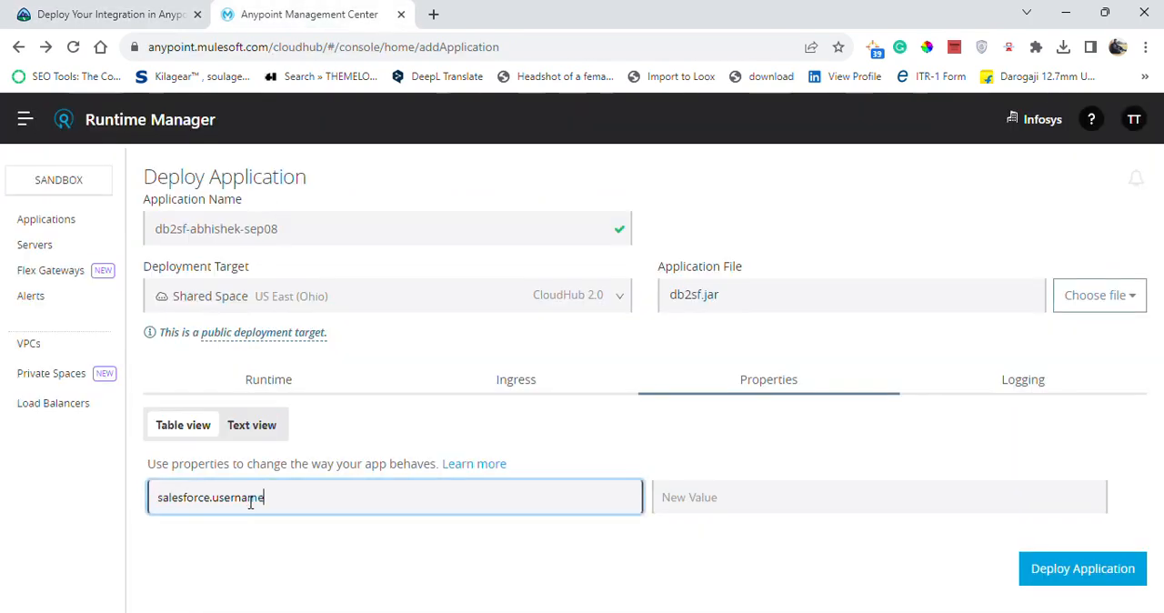
click(158, 498)
click(412, 521)
Check which value Trailhead requires for salesforce.username and open the project's Create an Org for Your Integration unit in a new tab.
click(107, 15)
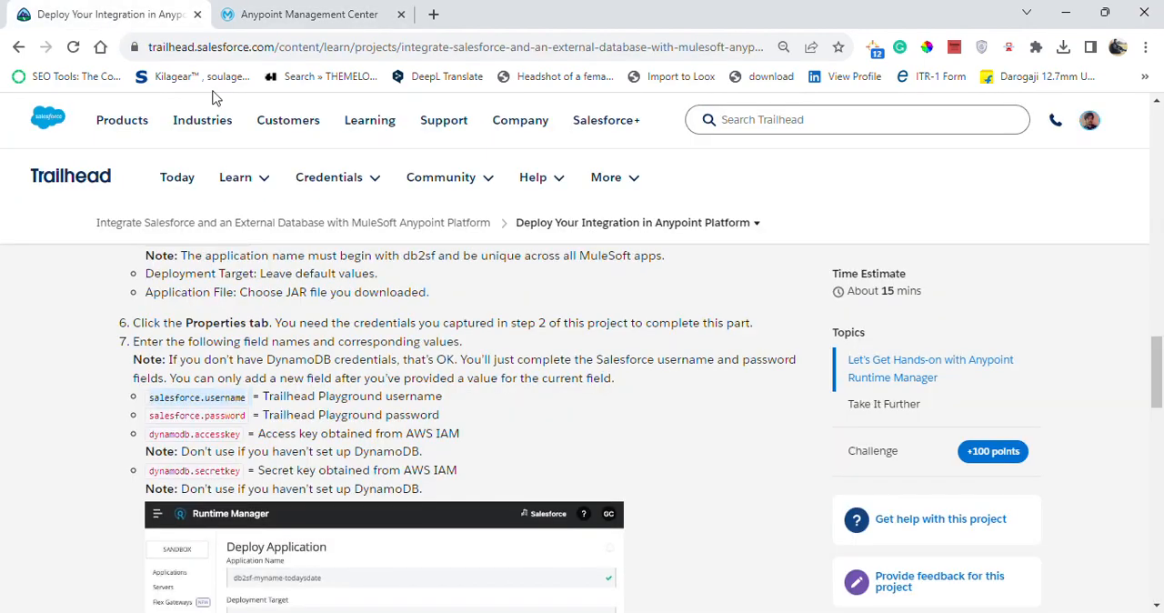
drag(263, 400, 455, 397)
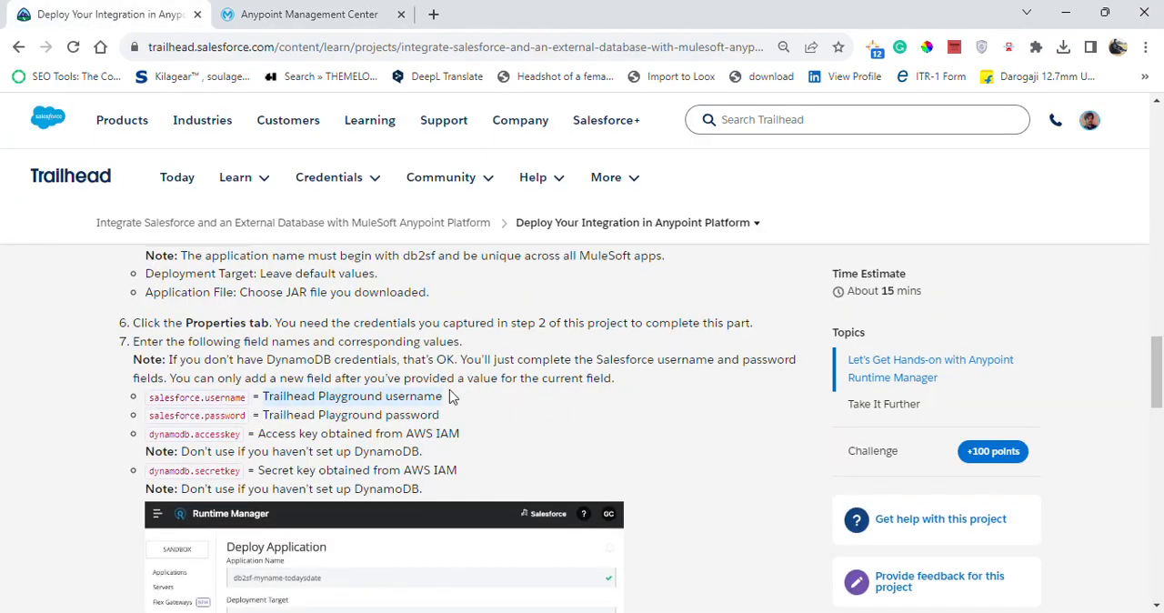
click(438, 398)
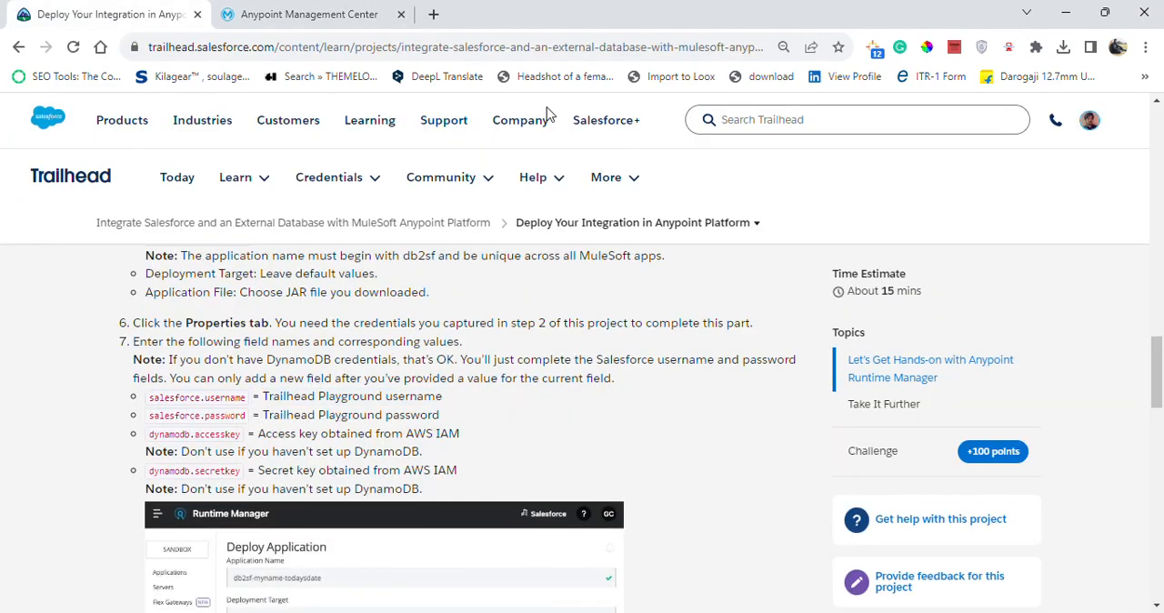
right_click(93, 184)
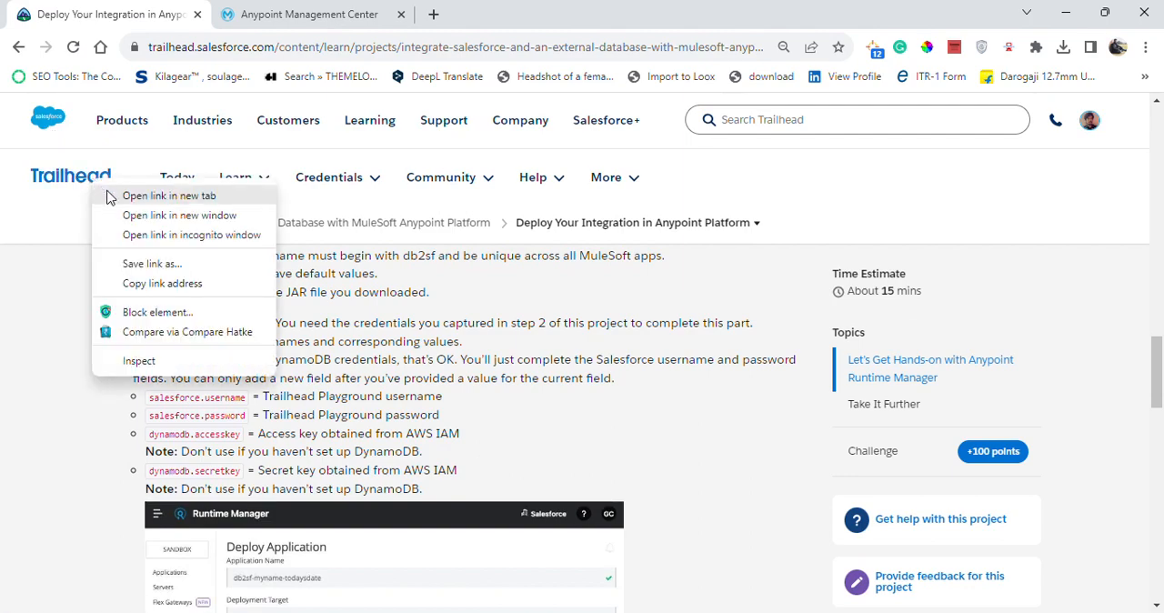
click(579, 304)
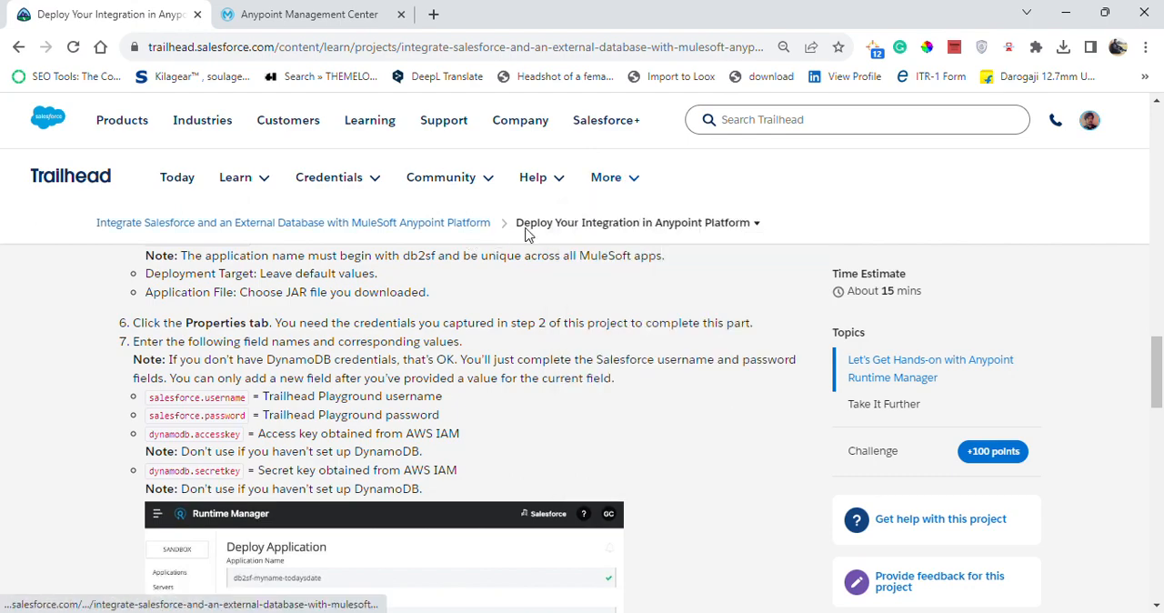
click(663, 233)
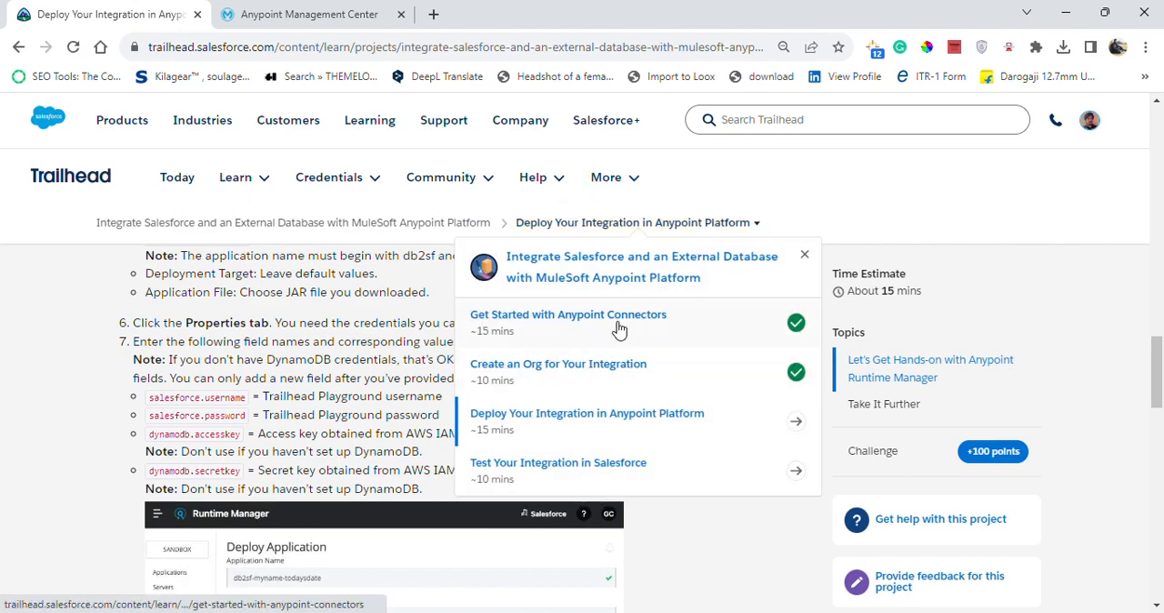
right_click(602, 371)
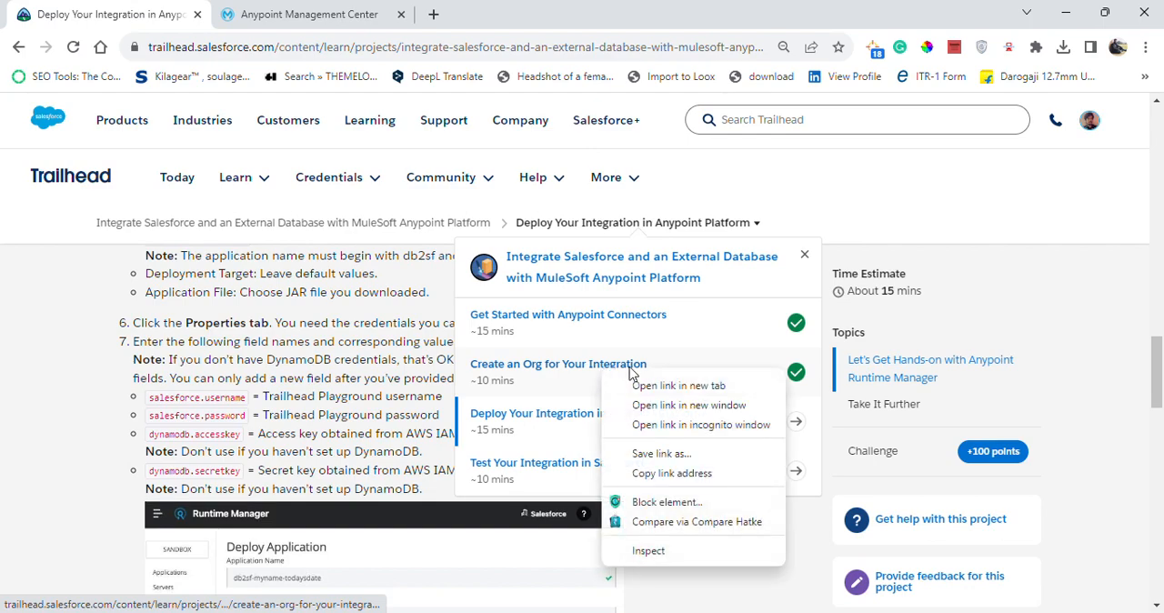
click(679, 386)
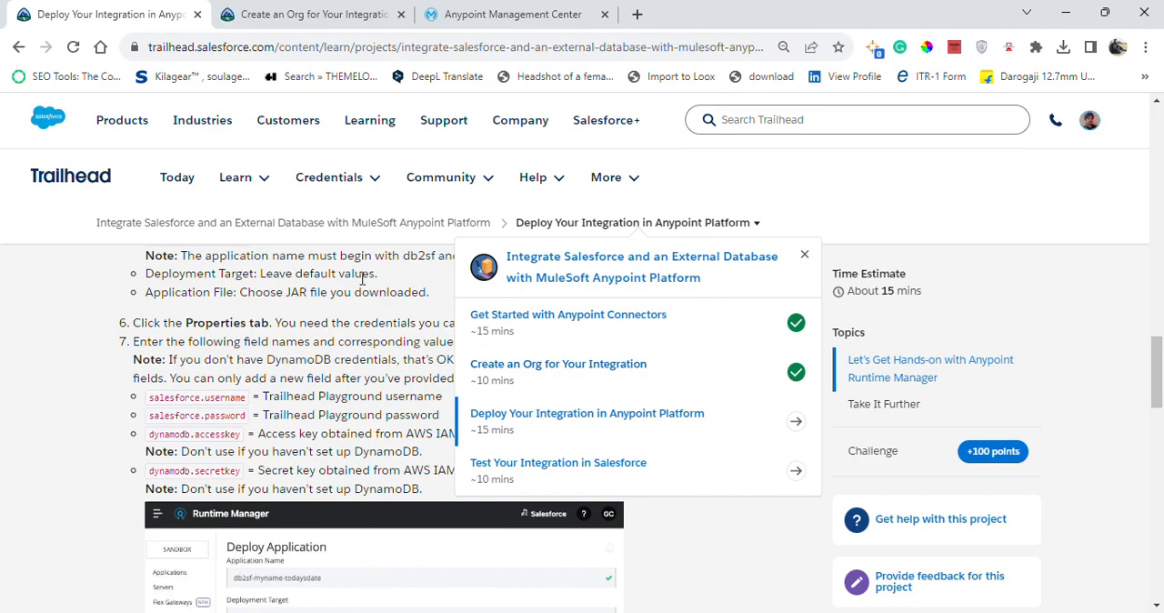
click(351, 13)
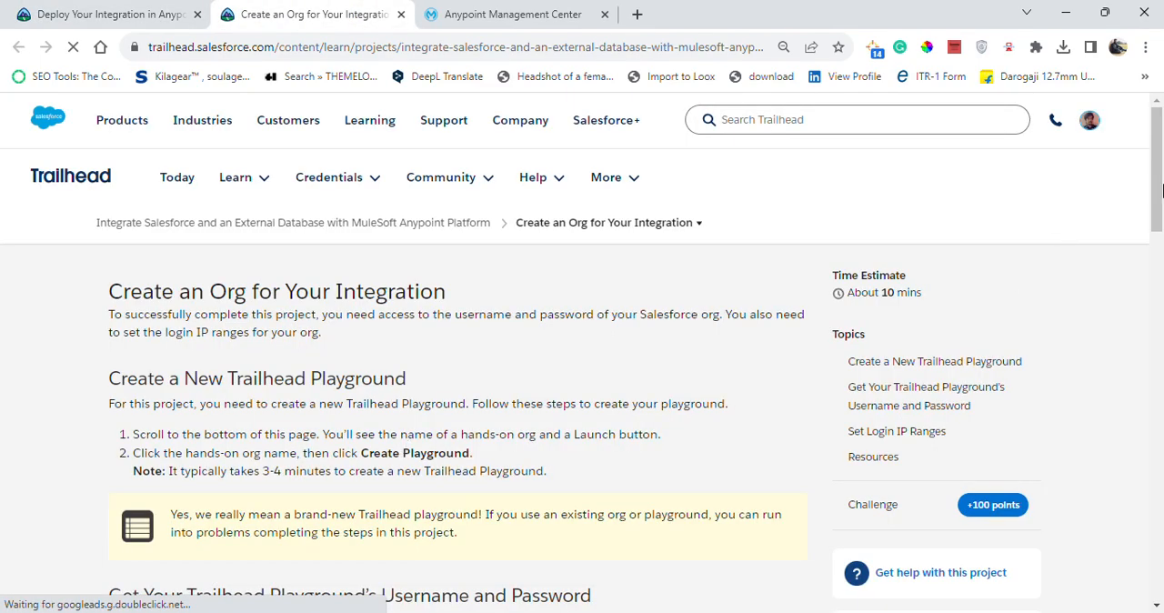
Retake the Create an Org for Your Integration step to launch the App Customization Specialist Playground, and close the unit's tab.
drag(1158, 188, 1145, 458)
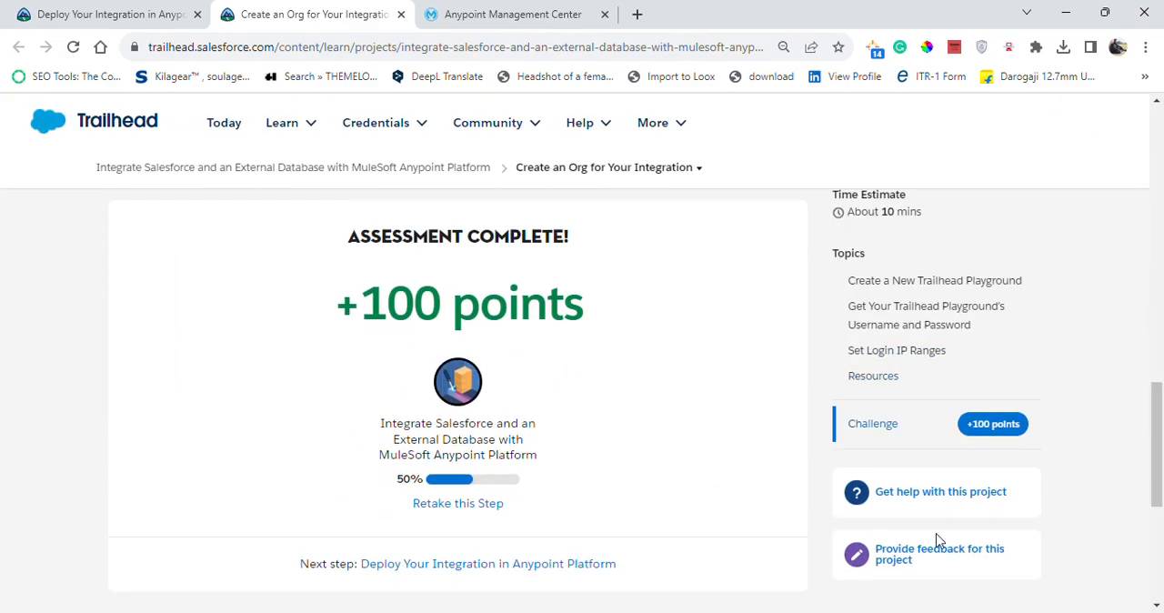
click(448, 504)
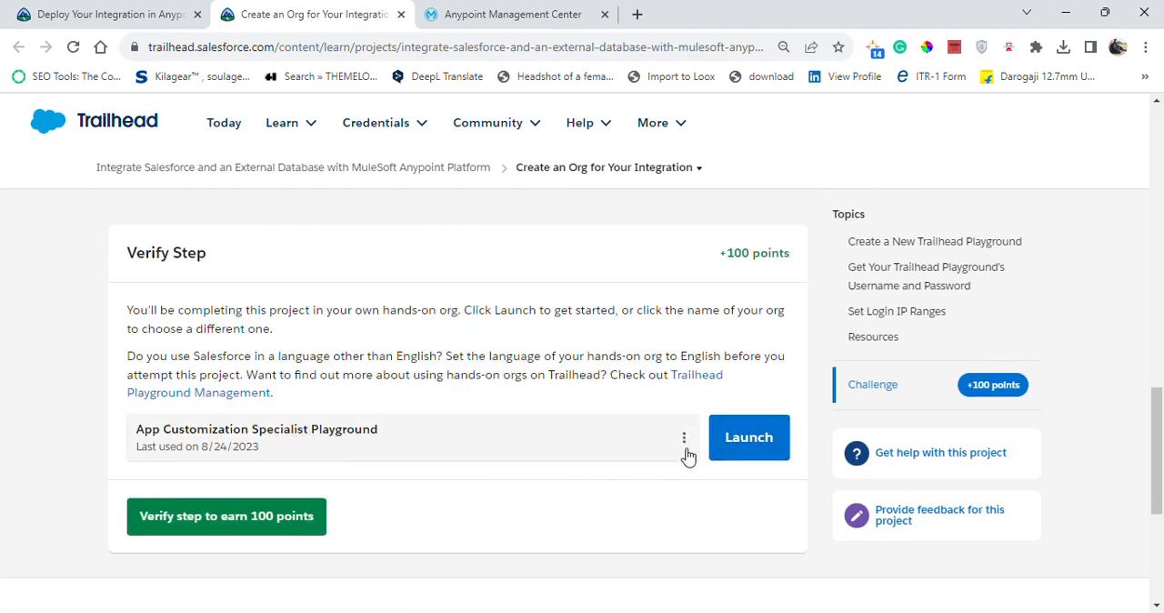
click(747, 442)
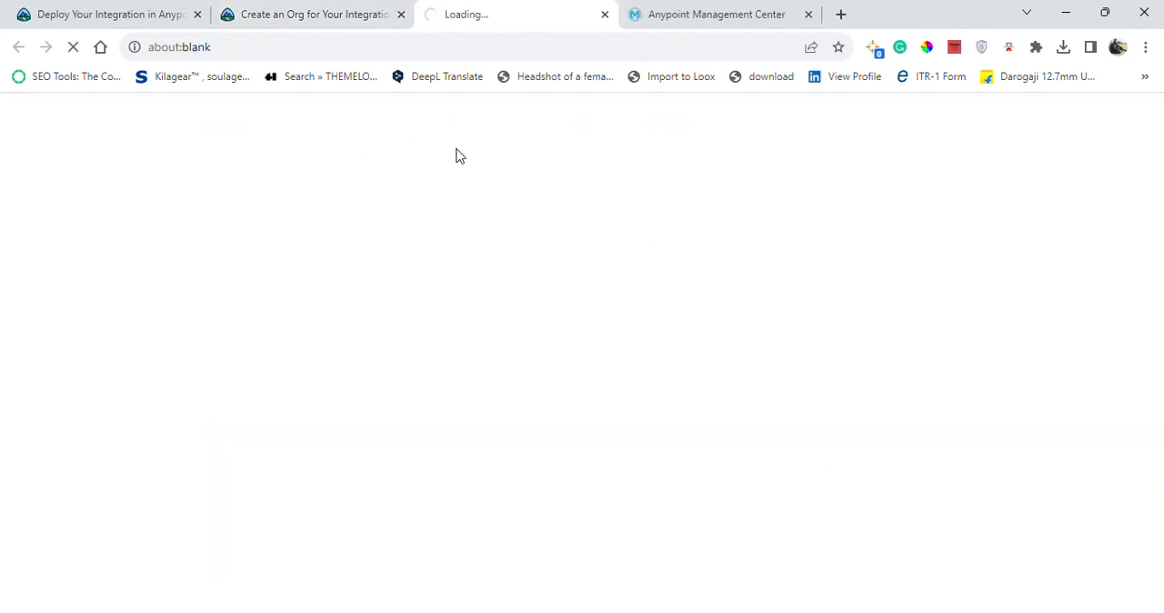
click(400, 14)
Switch to the launched Salesforce playground and open the logged-in user's personal settings.
click(476, 12)
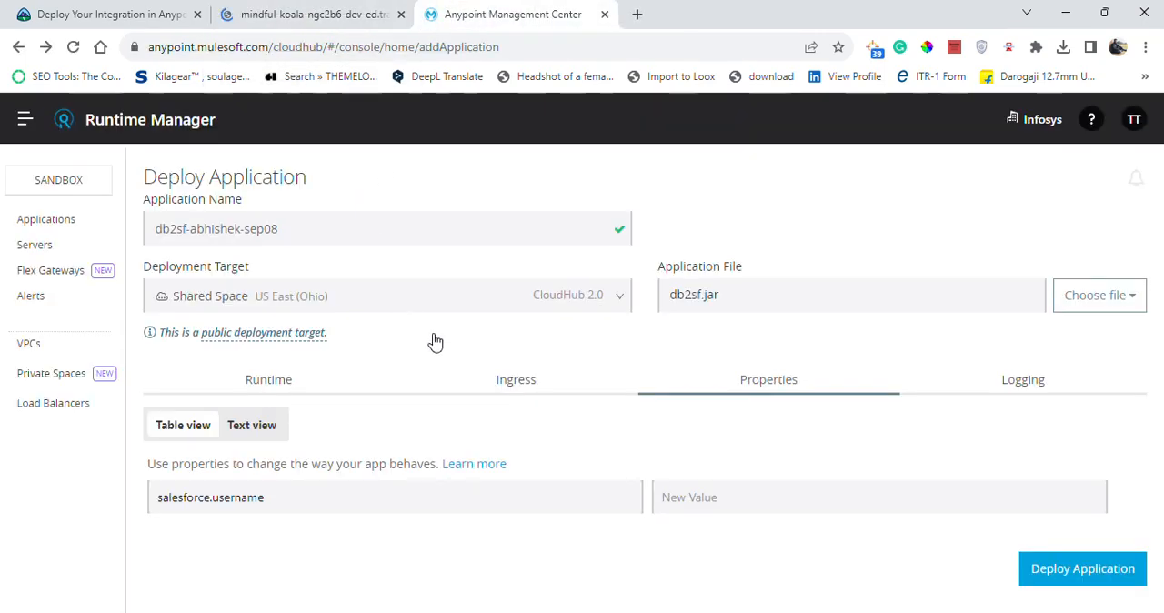
click(339, 11)
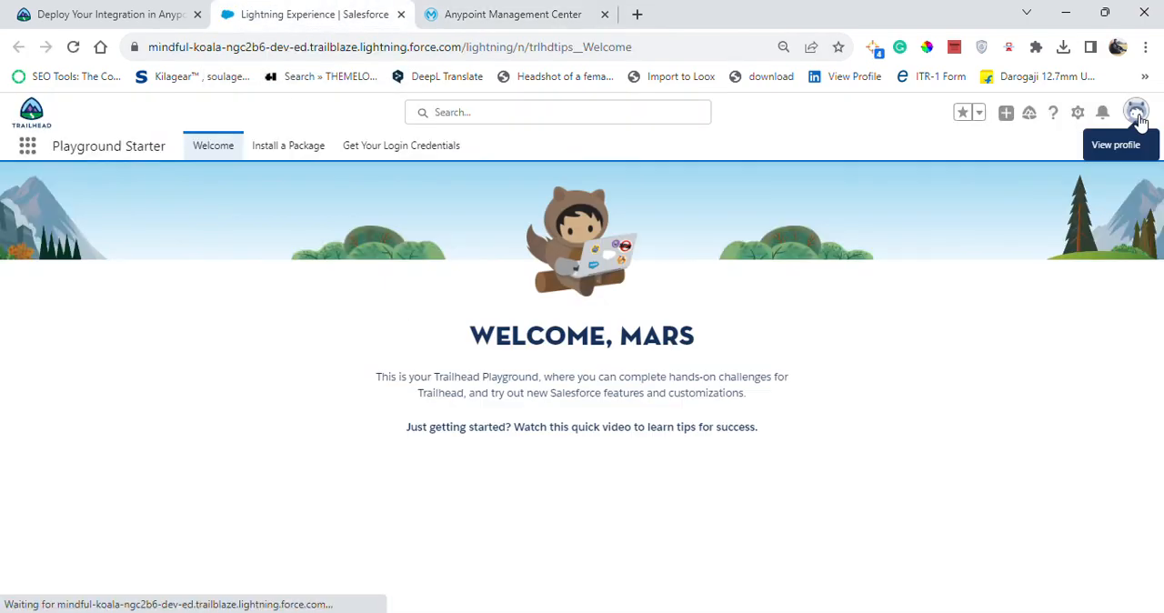
click(1138, 113)
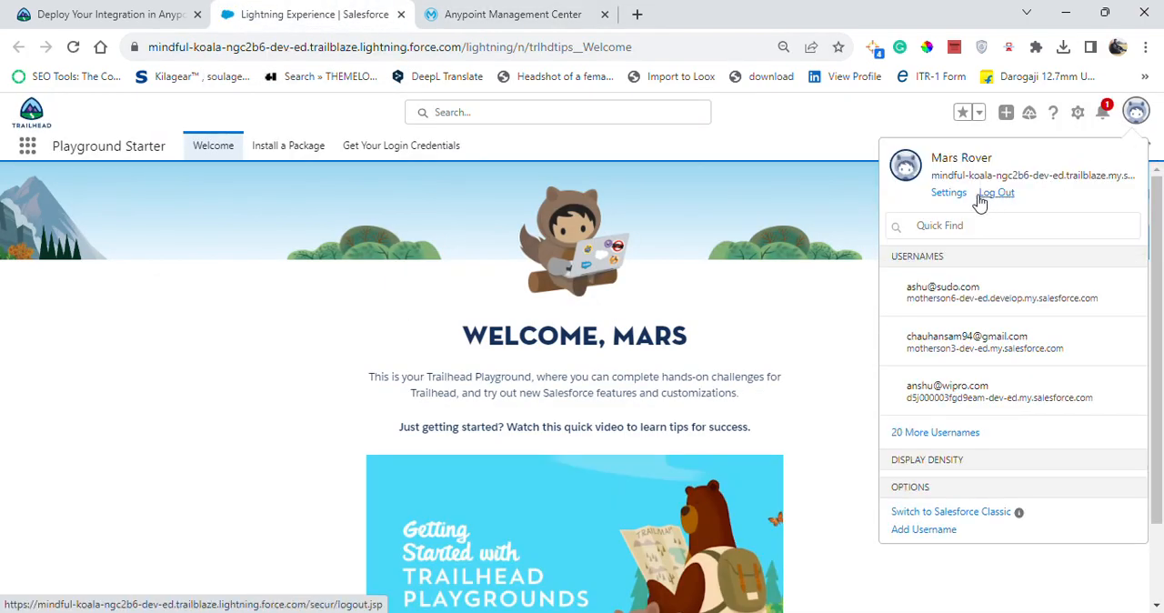
click(947, 194)
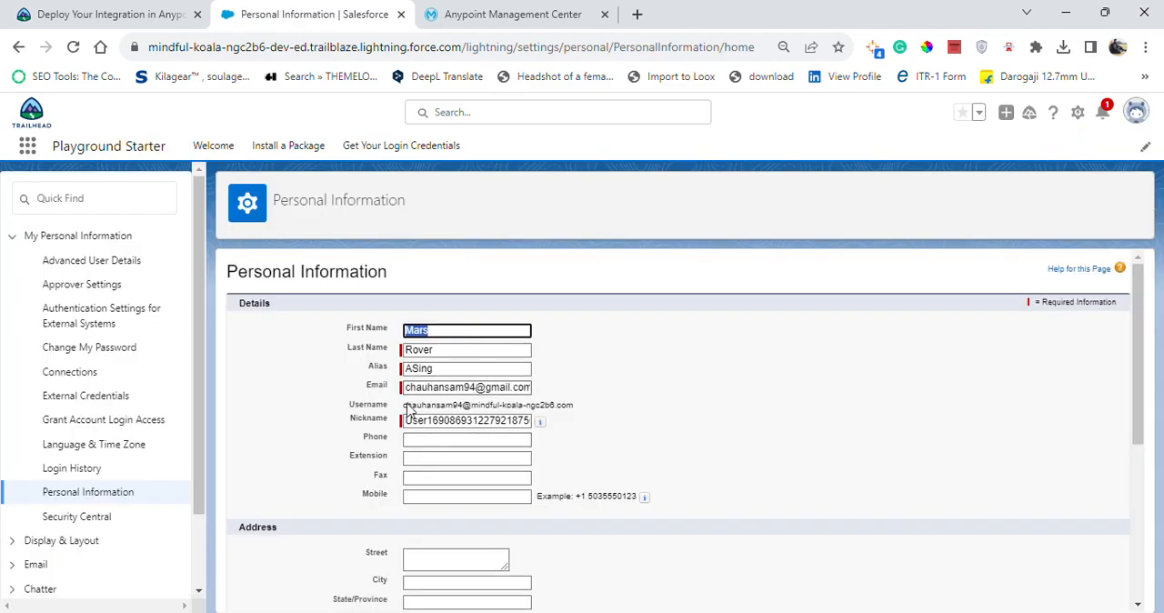
Copy the playground username from Personal Information into the value of the salesforce.username property in Runtime Manager.
drag(406, 407, 579, 412)
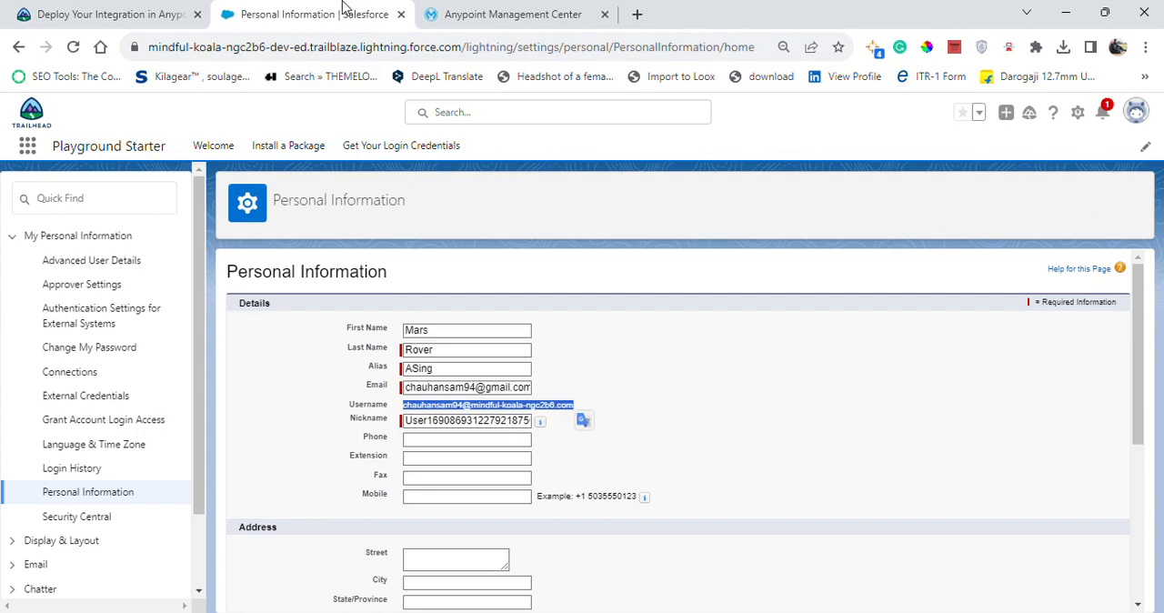
click(182, 13)
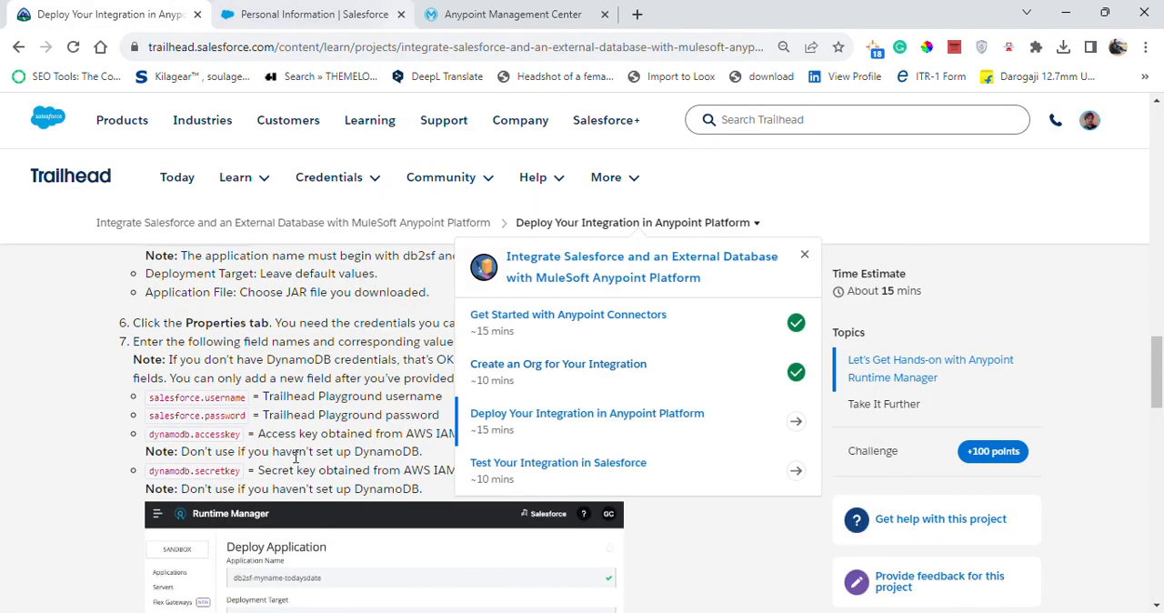
mouse_move(395, 166)
click(444, 18)
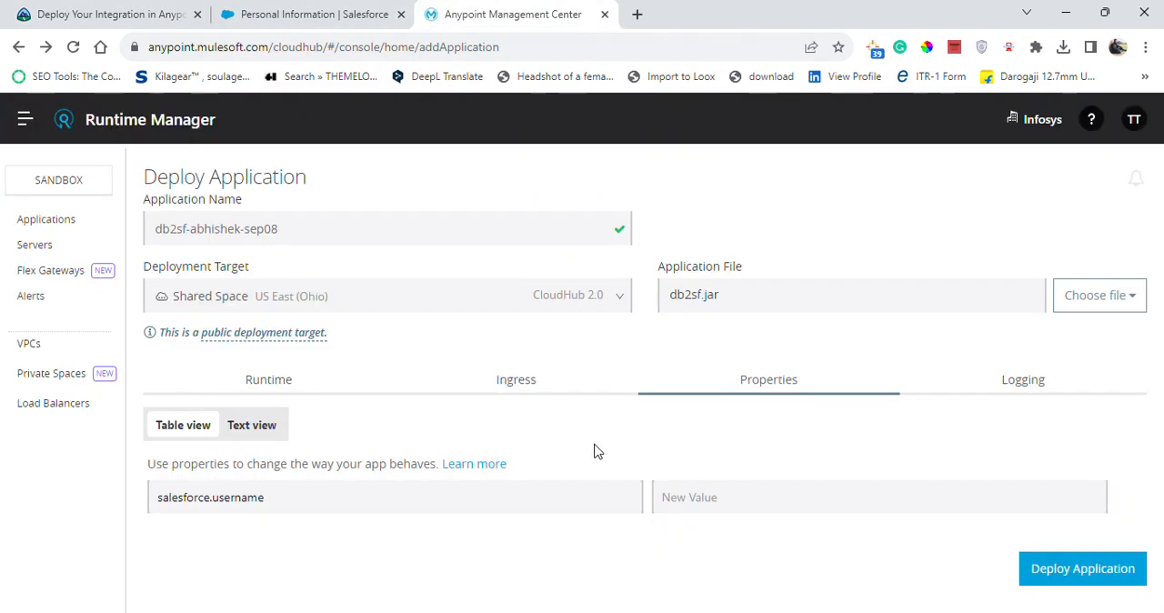
click(776, 498)
key(ctrl+v)
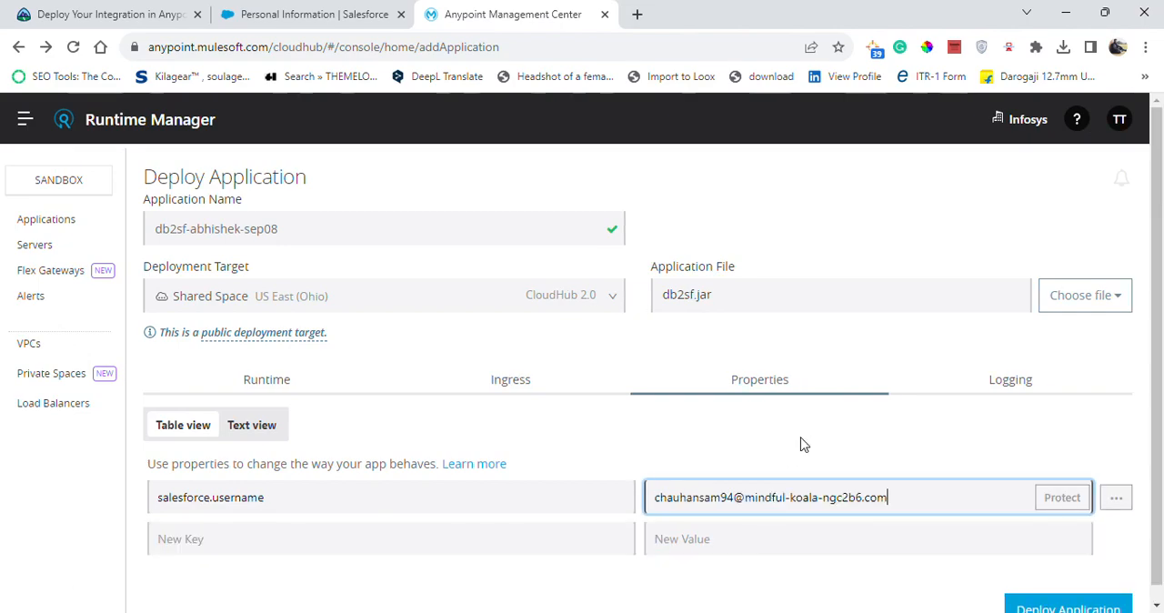
Add a salesforce.password property in Runtime Manager, copying the key name from the Trailhead instructions, and enter the playground password as its value.
click(238, 542)
click(207, 13)
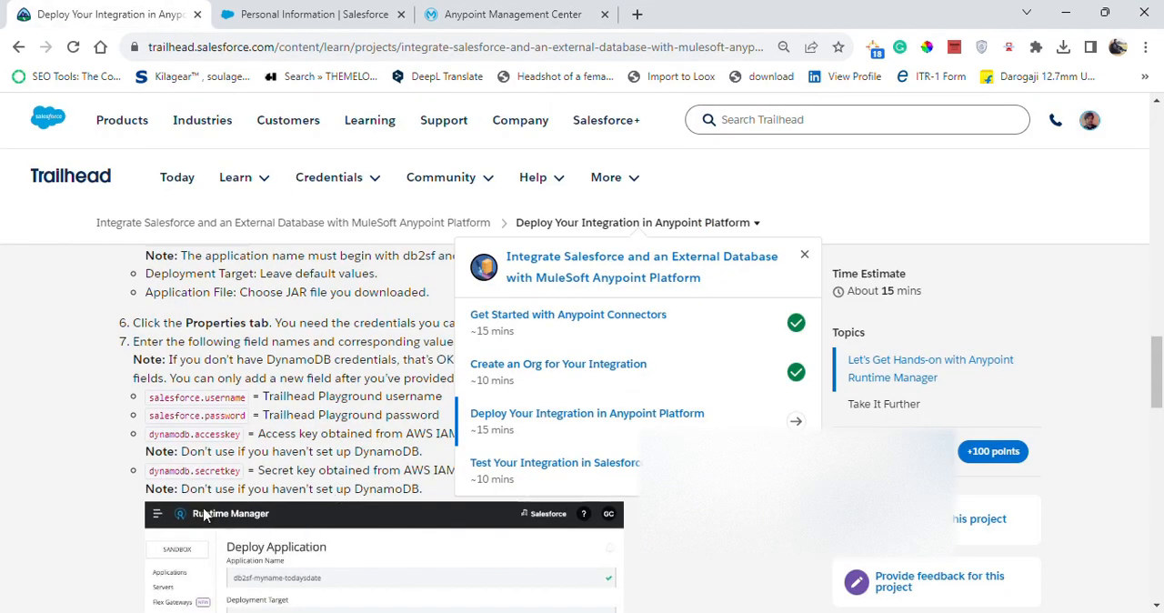
click(125, 421)
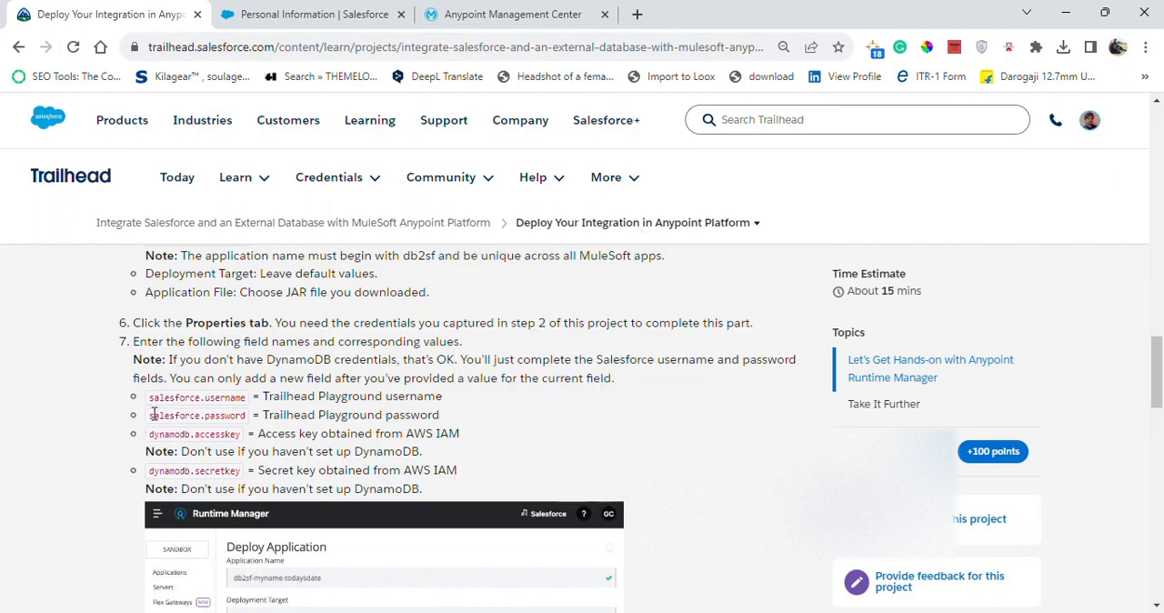
drag(147, 419, 261, 415)
key(ctrl+c)
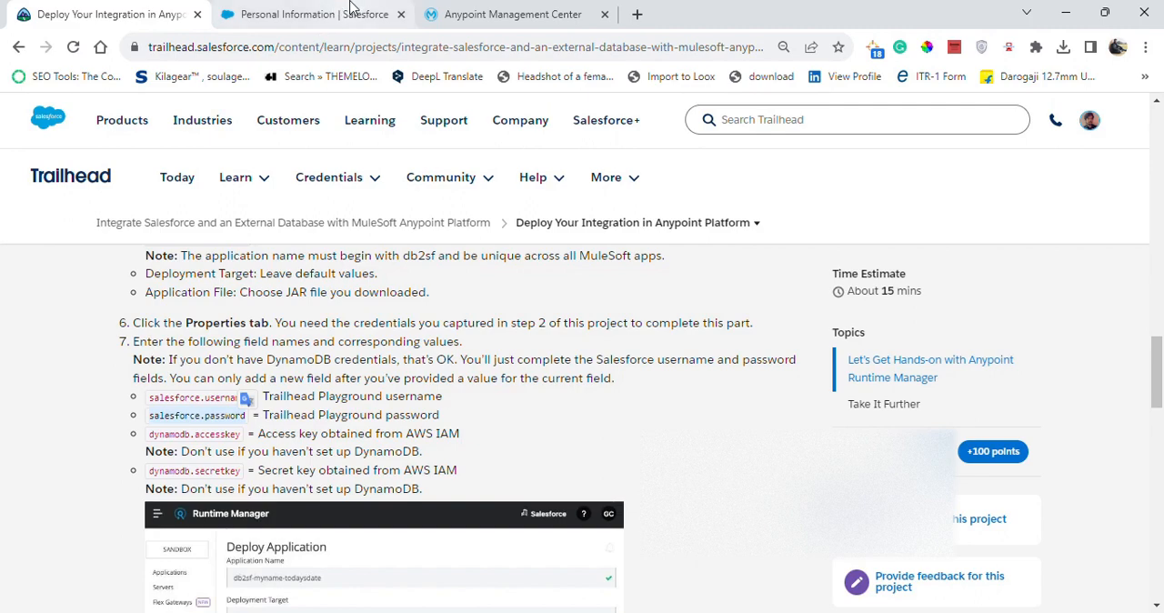
click(363, 9)
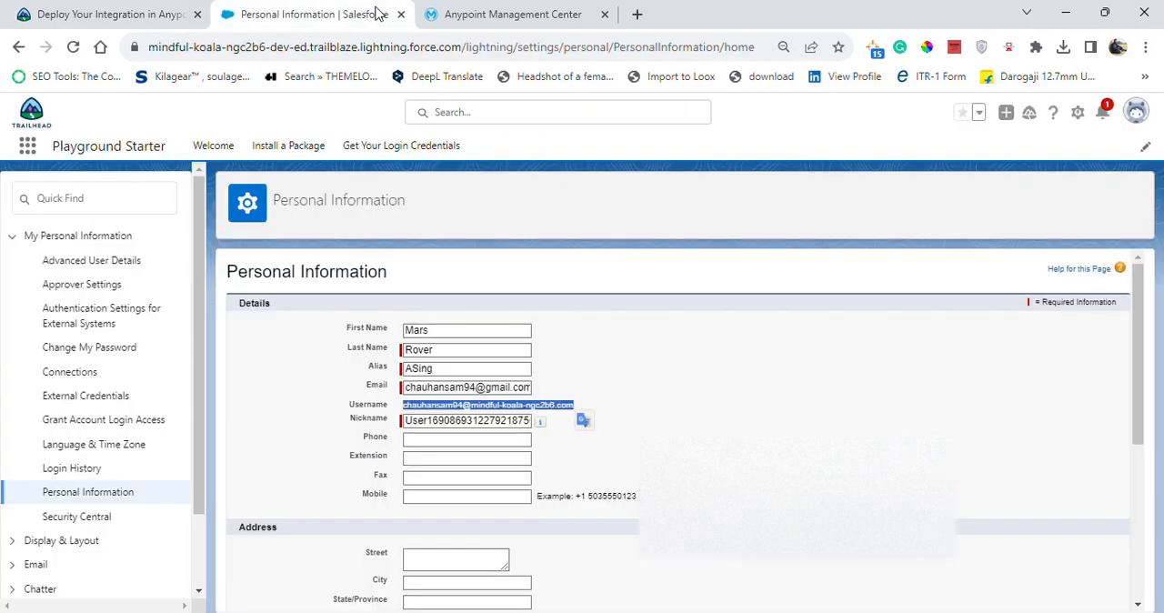
click(431, 16)
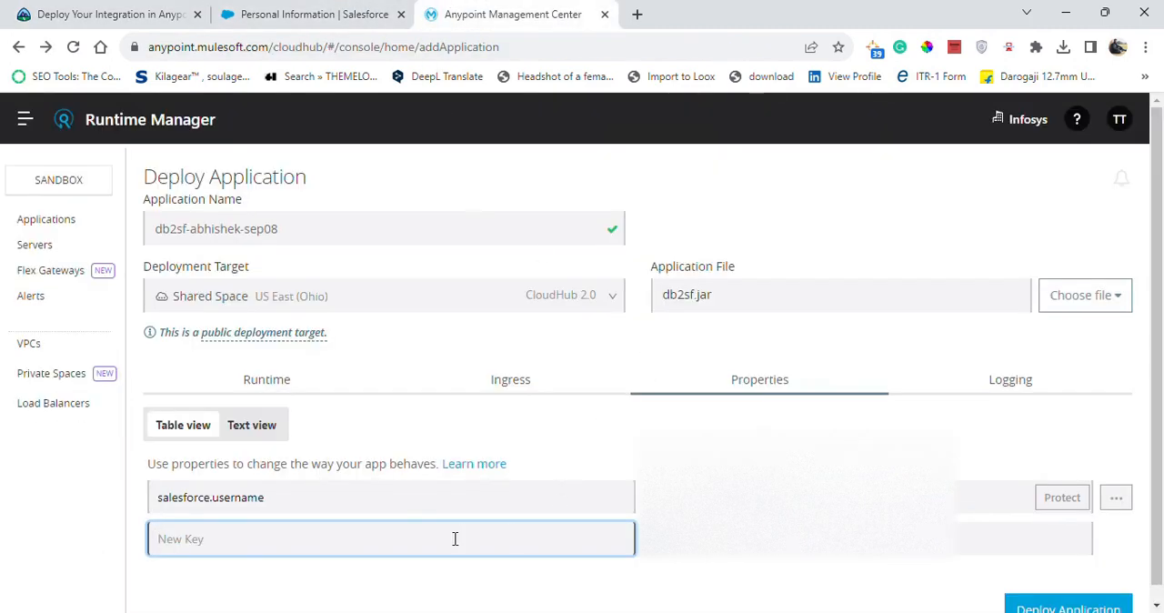
key(ctrl+v)
click(674, 539)
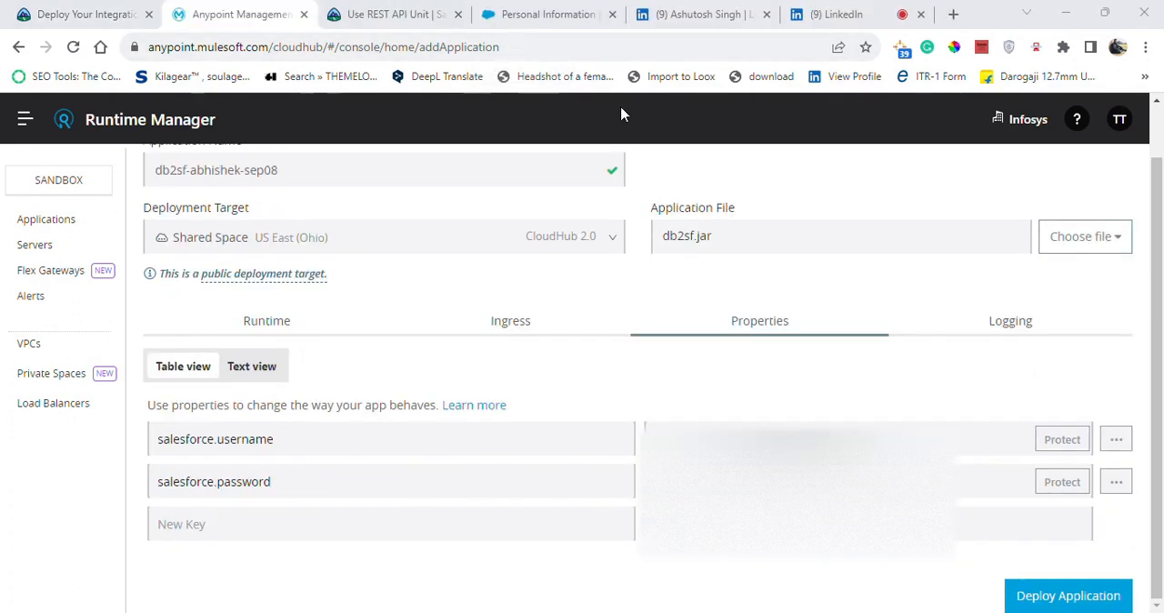
Deploy the db2sf-abhishek-sep08 application, open its dashboard, and check its status against the Running status required by Trailhead.
click(1071, 600)
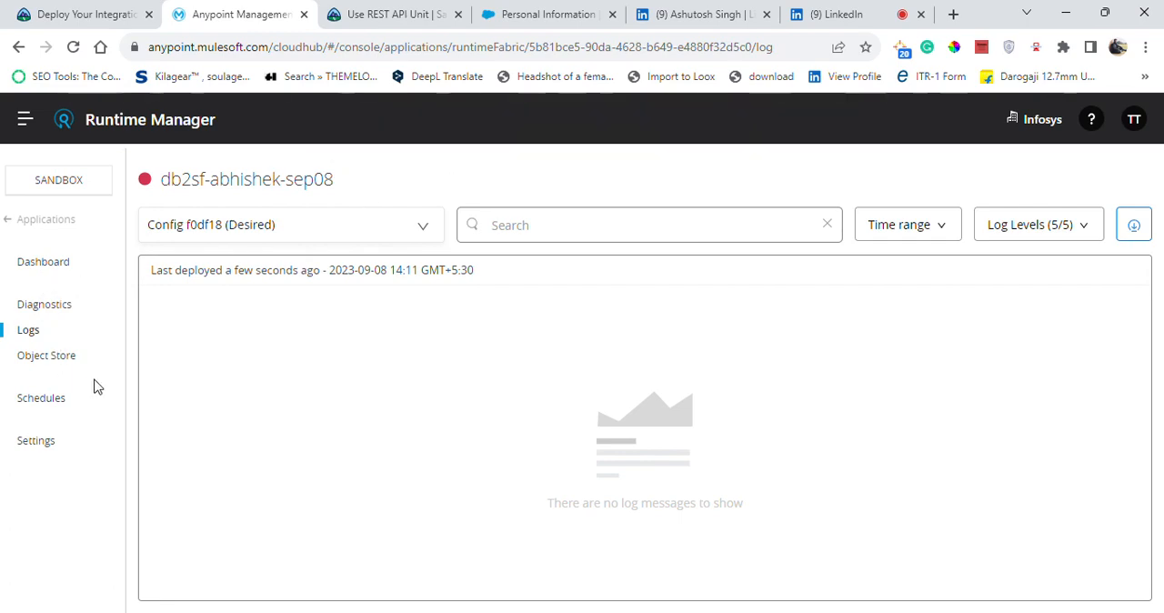
click(48, 268)
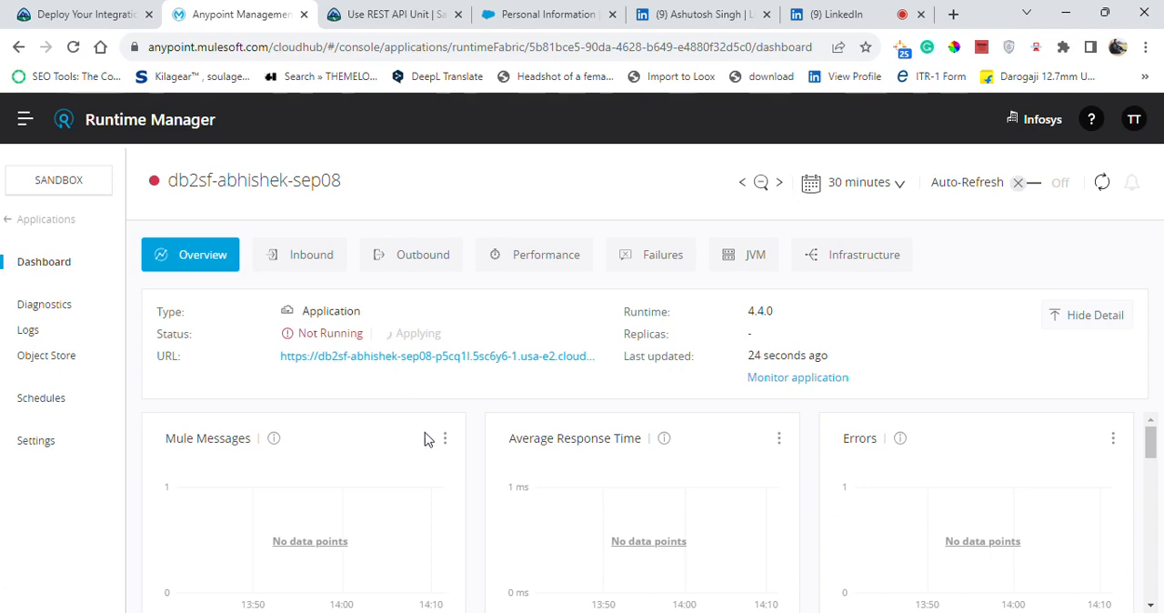
click(91, 11)
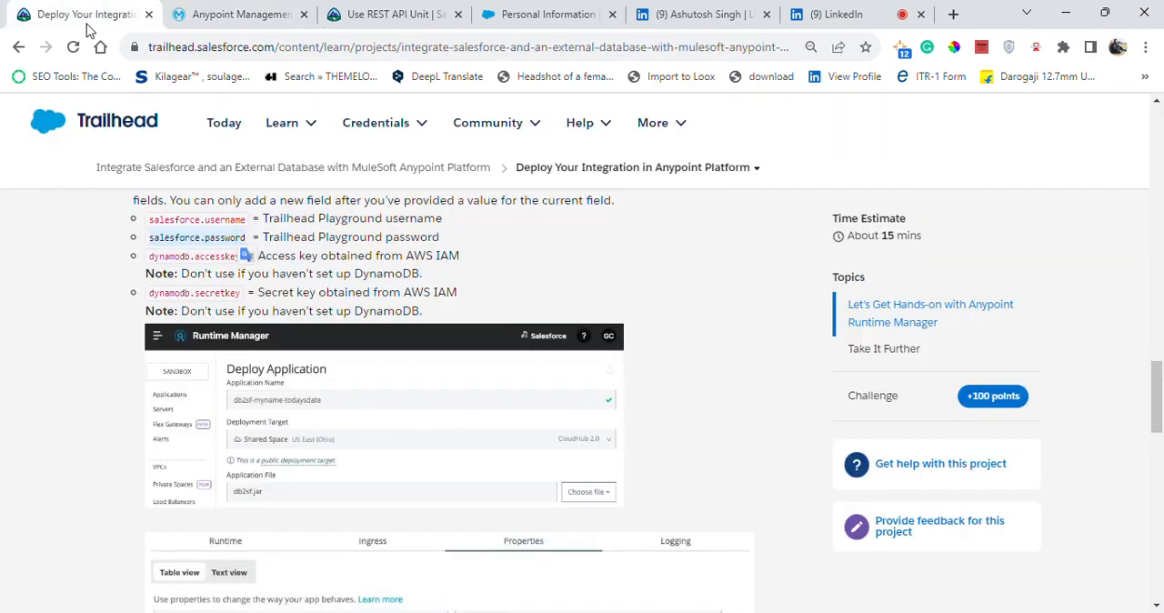
scroll(1161, 469, down, 6)
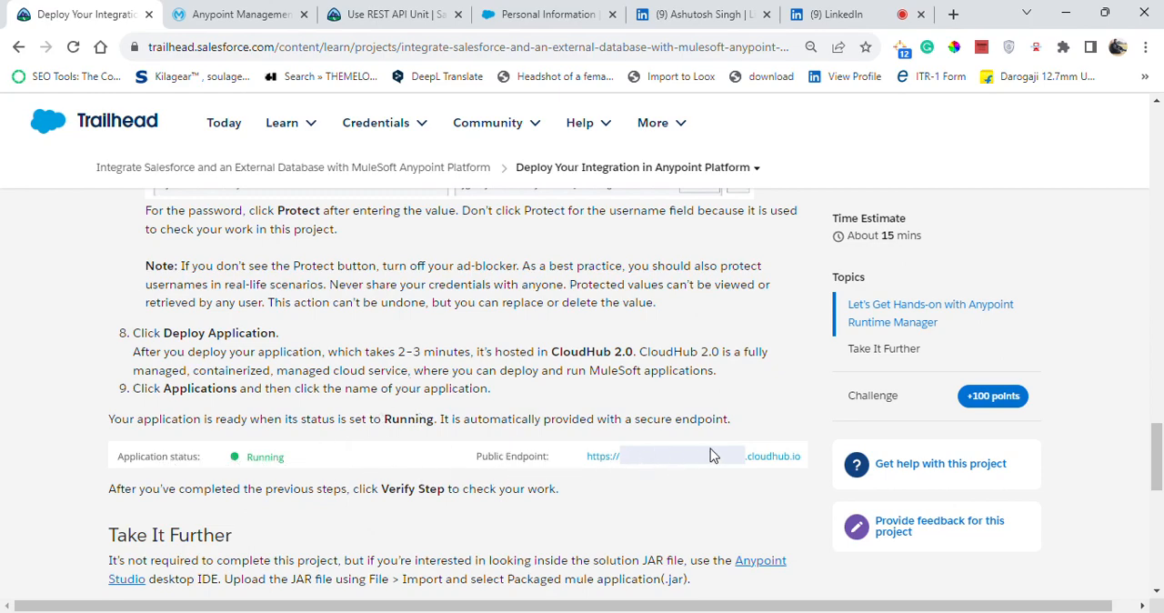
click(363, 13)
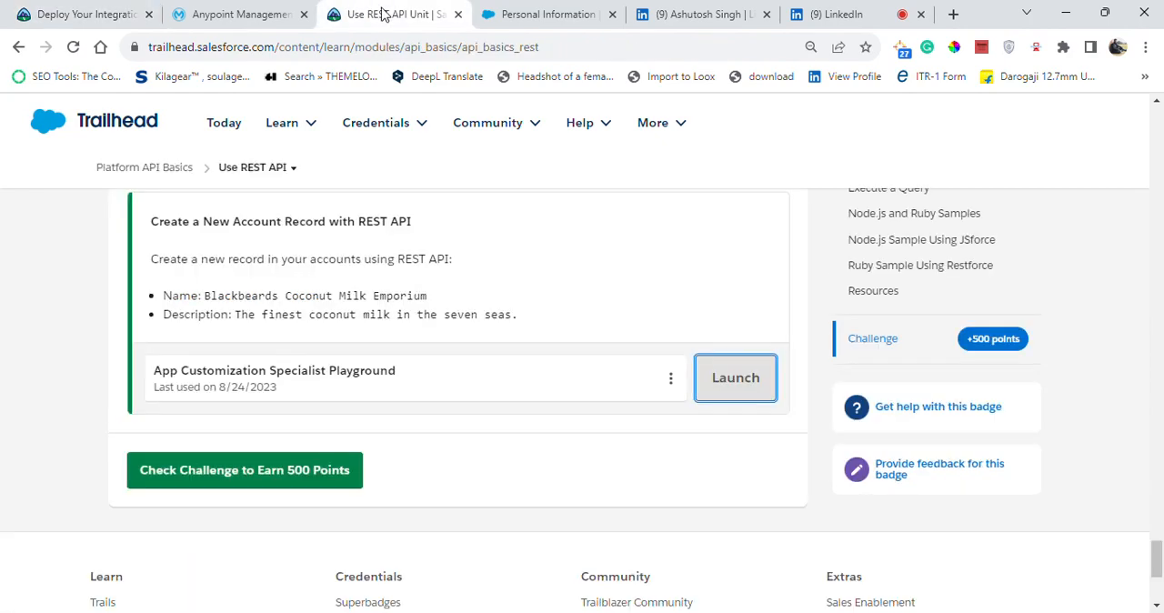
click(300, 13)
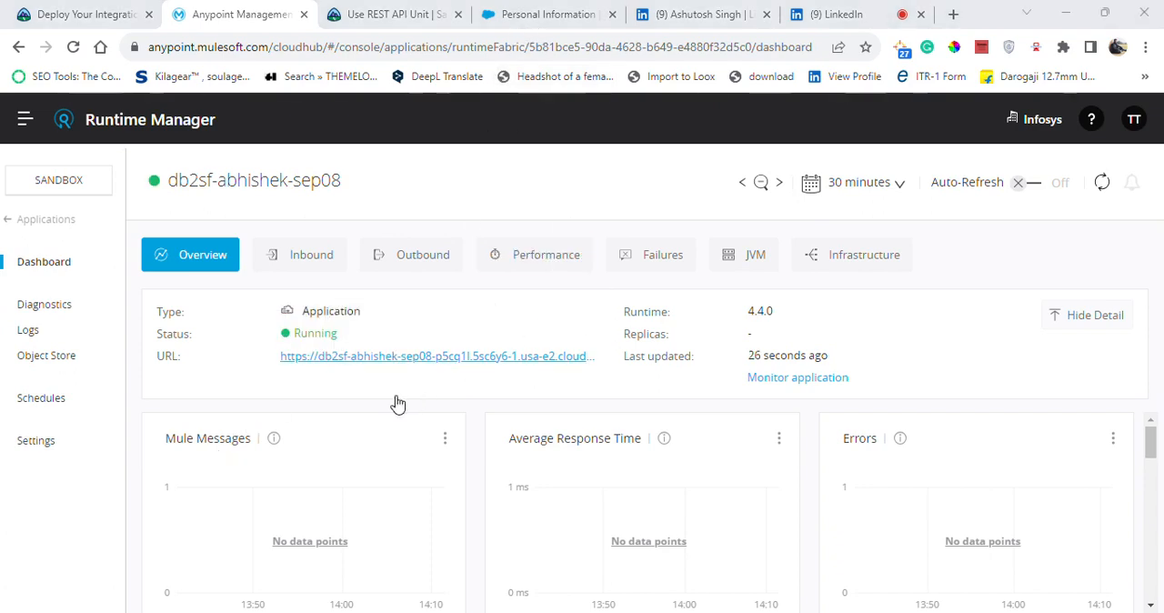
double_click(318, 333)
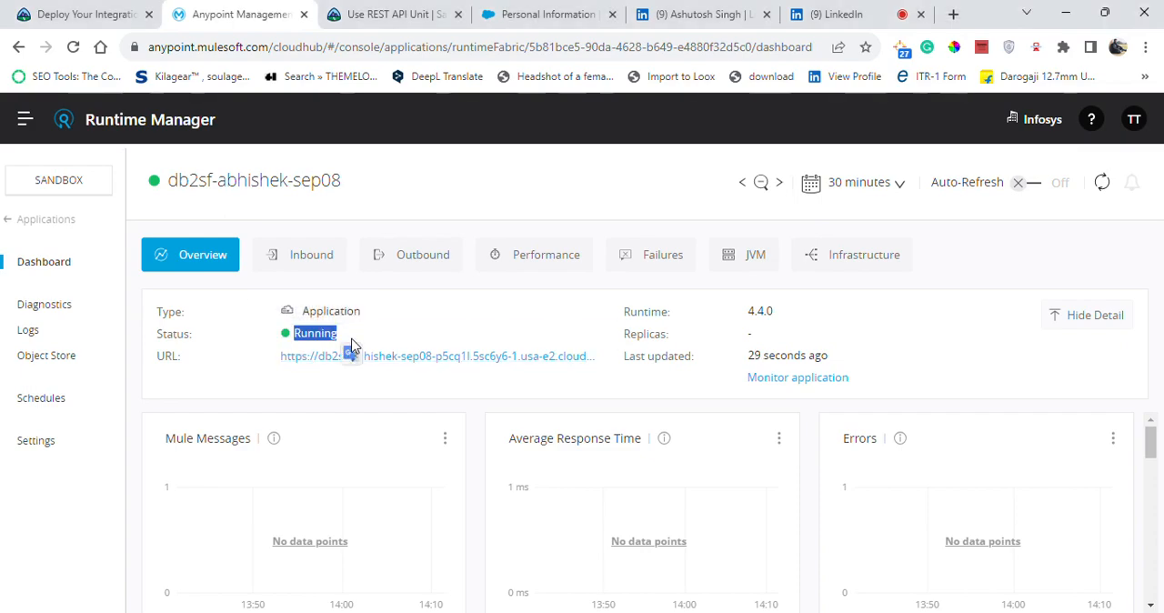
Verify the Deploy Your Integration in Anypoint Platform step in Trailhead and proceed to the next step of the project.
click(50, 9)
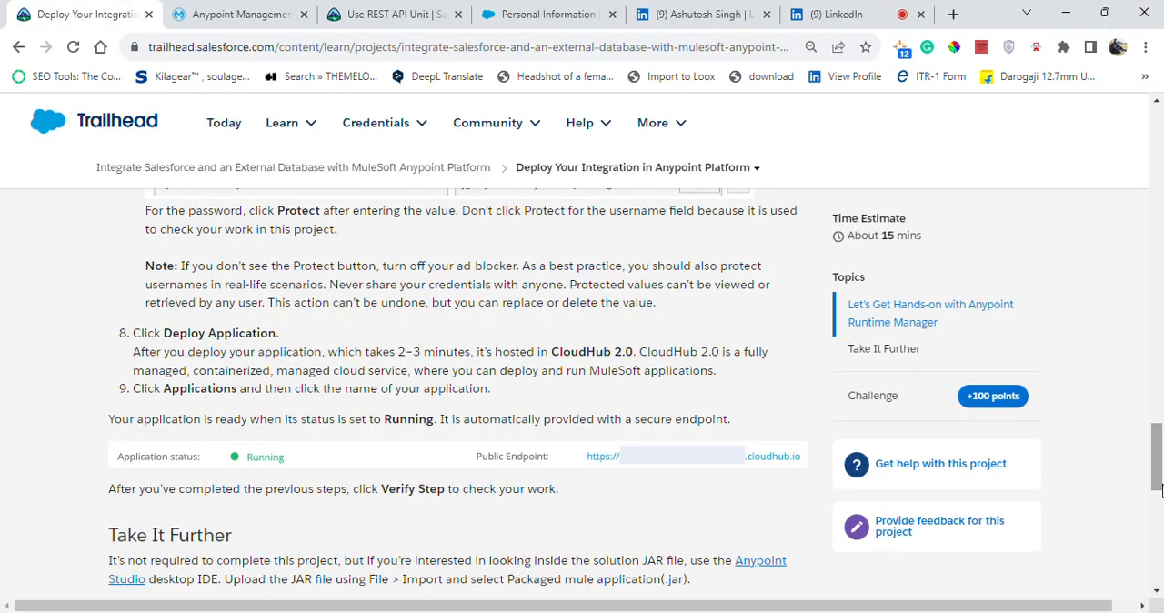
drag(1161, 482, 1160, 514)
click(320, 425)
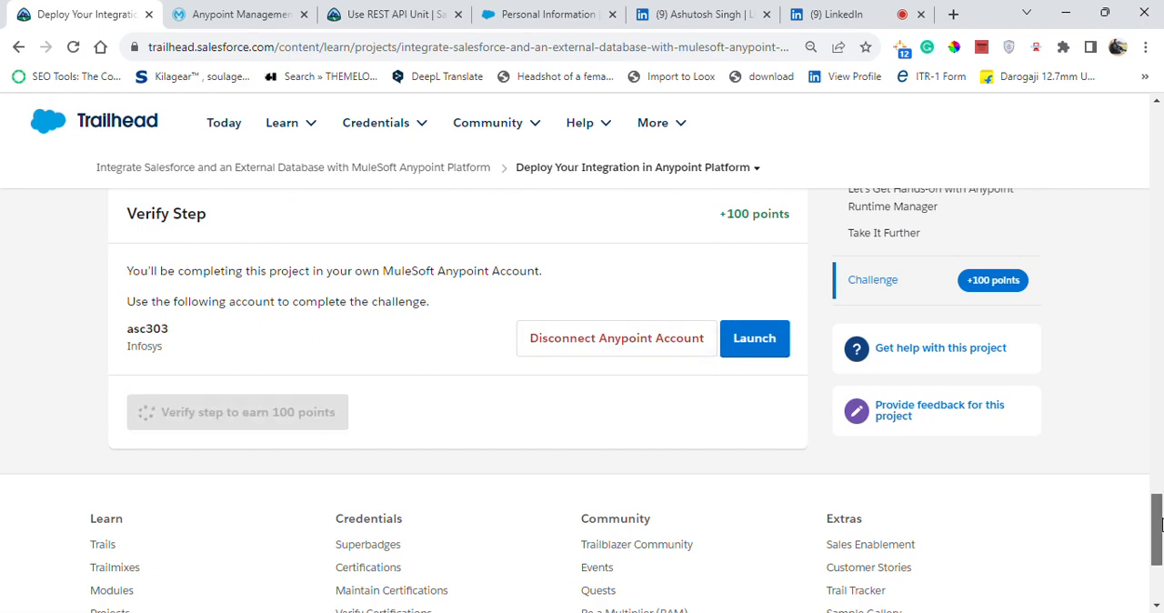
drag(1160, 528, 1161, 510)
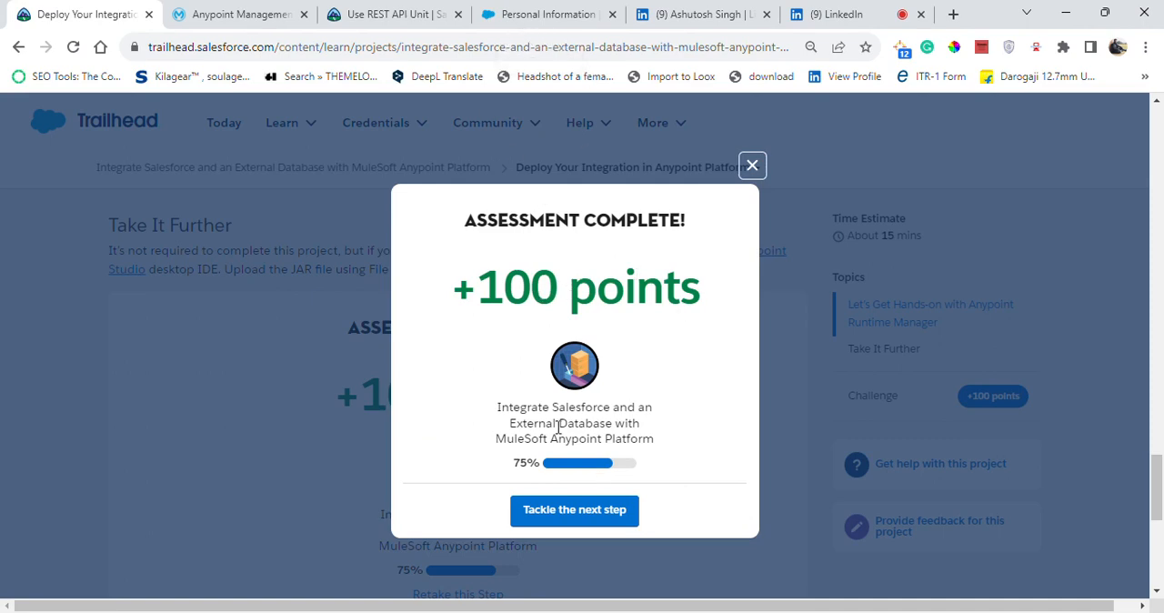
click(583, 516)
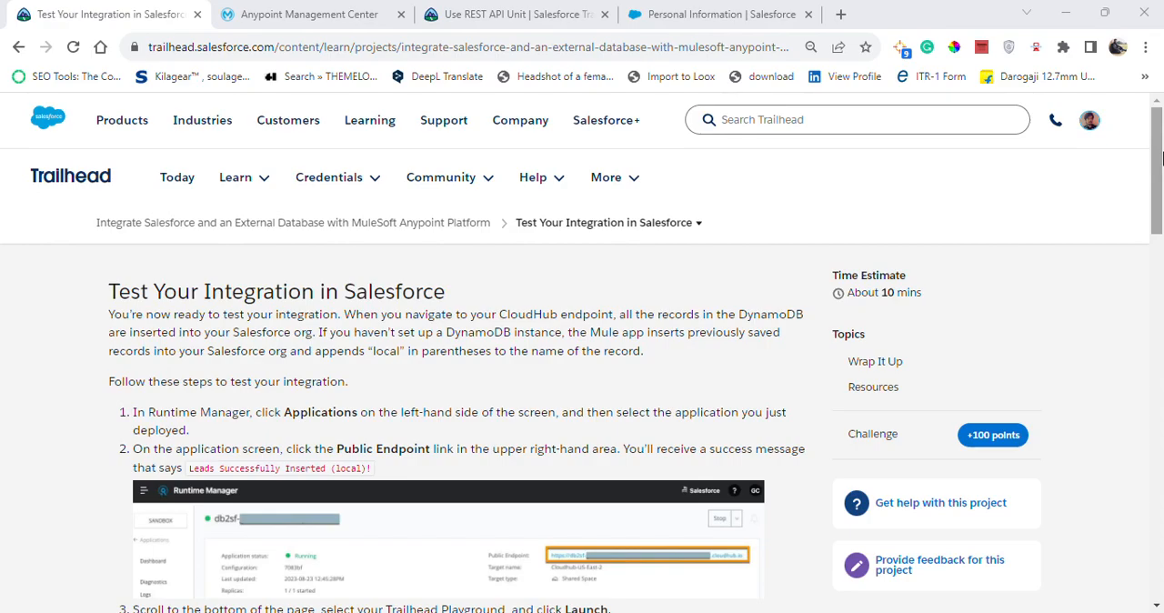
Read the Test Your Integration in Salesforce instructions and view the deployed application's dashboard in Runtime Manager.
drag(1160, 159, 1161, 135)
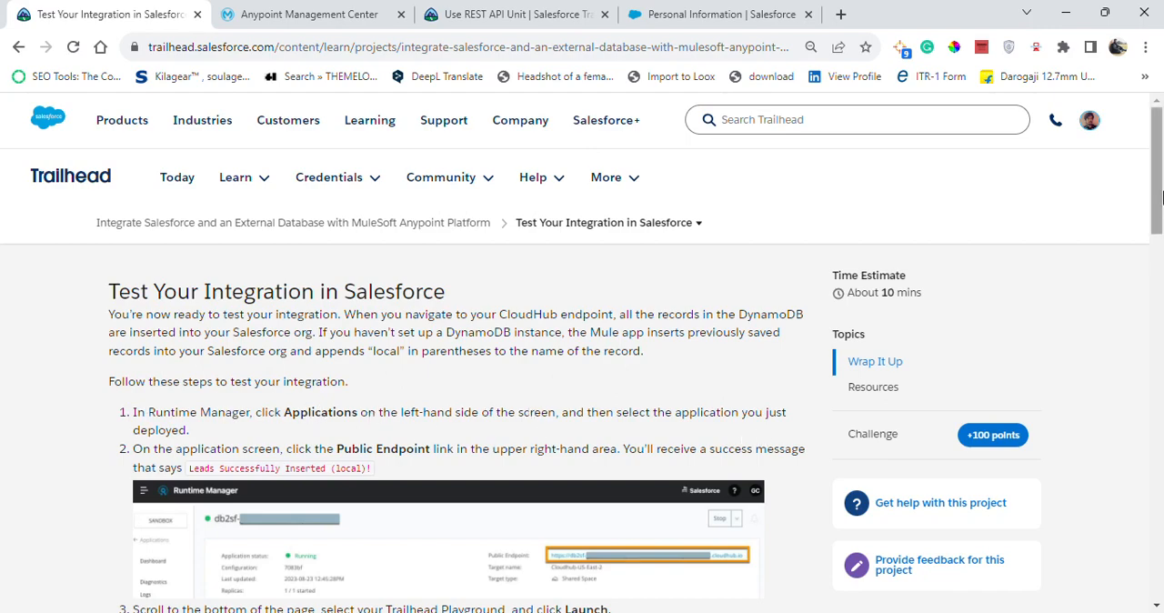
drag(1159, 205, 1159, 261)
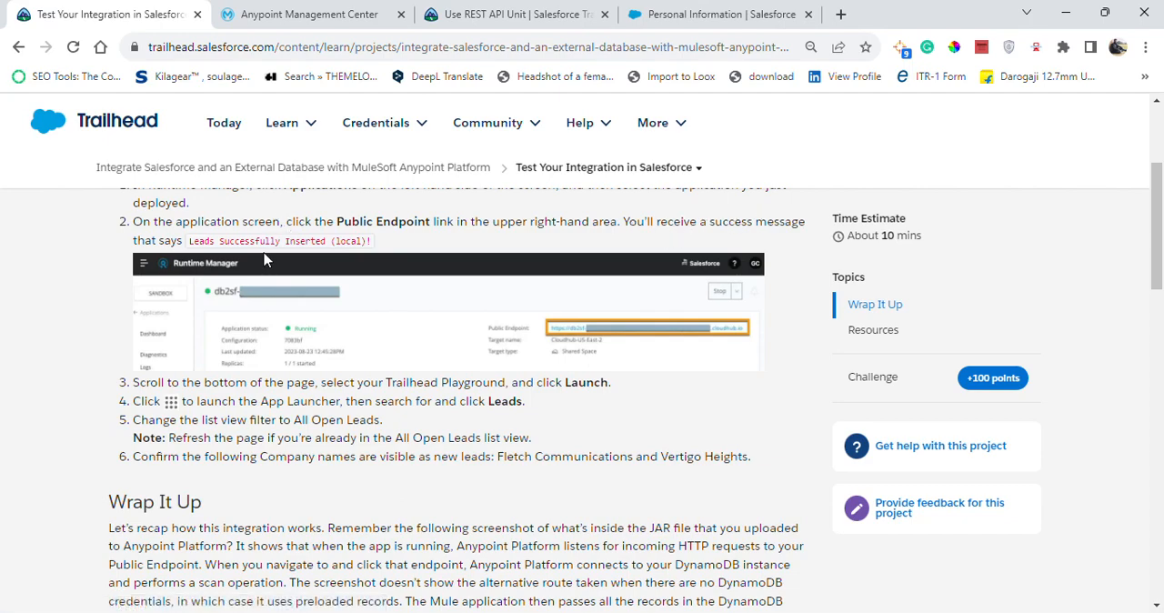
click(300, 13)
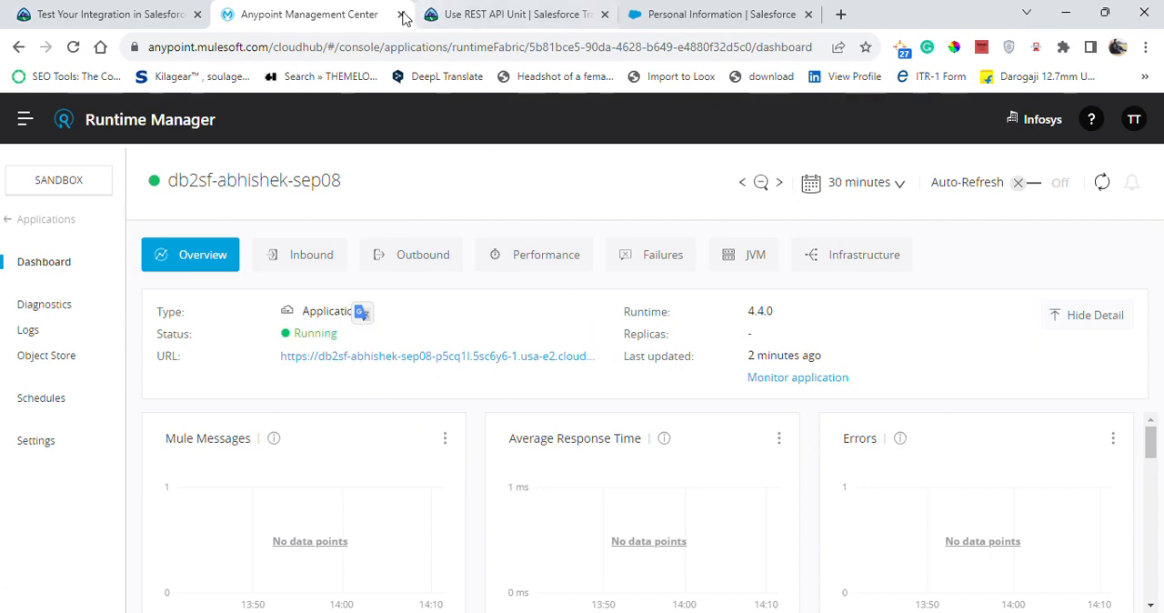
Launch the App Customization Specialist Playground from the Trailhead unit's Verify Step section and reread the instructions for viewing leads.
click(173, 14)
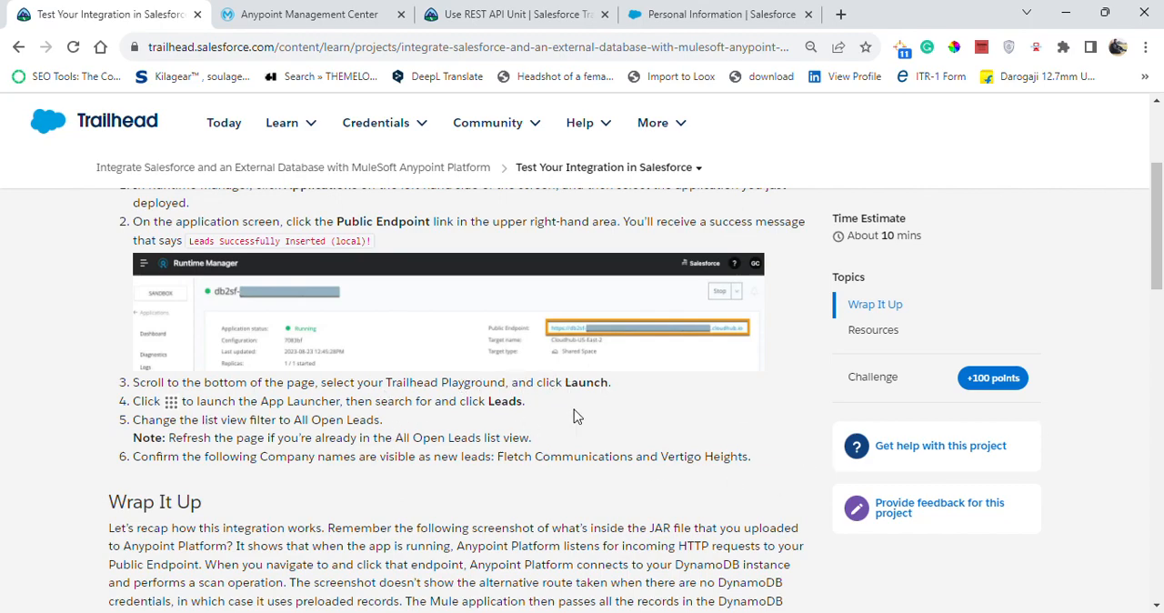
drag(1157, 273, 1161, 532)
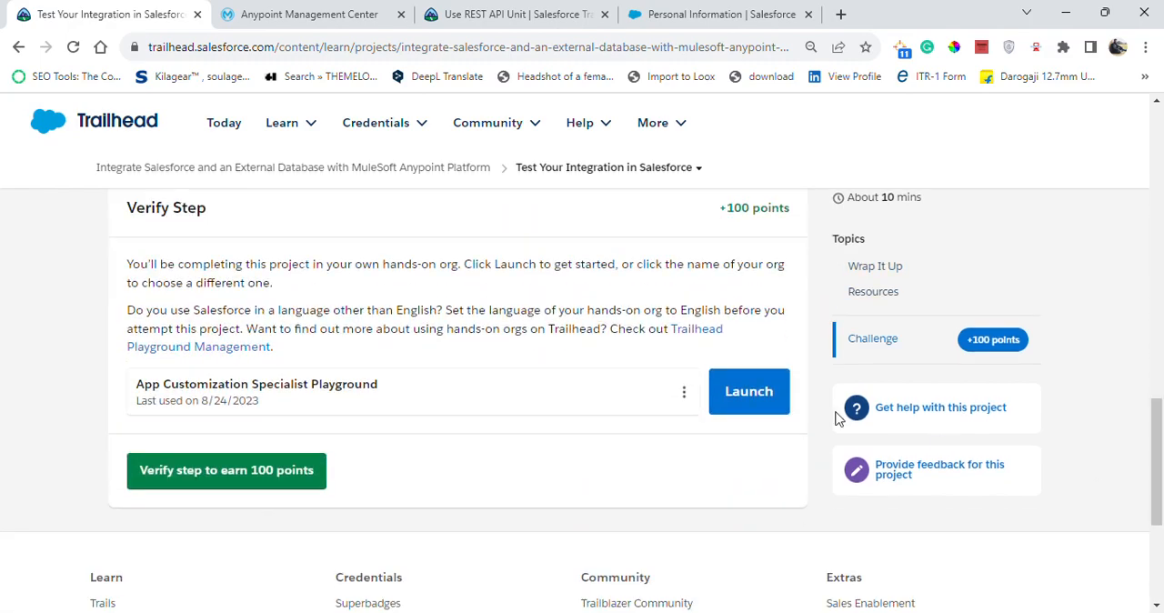
click(748, 390)
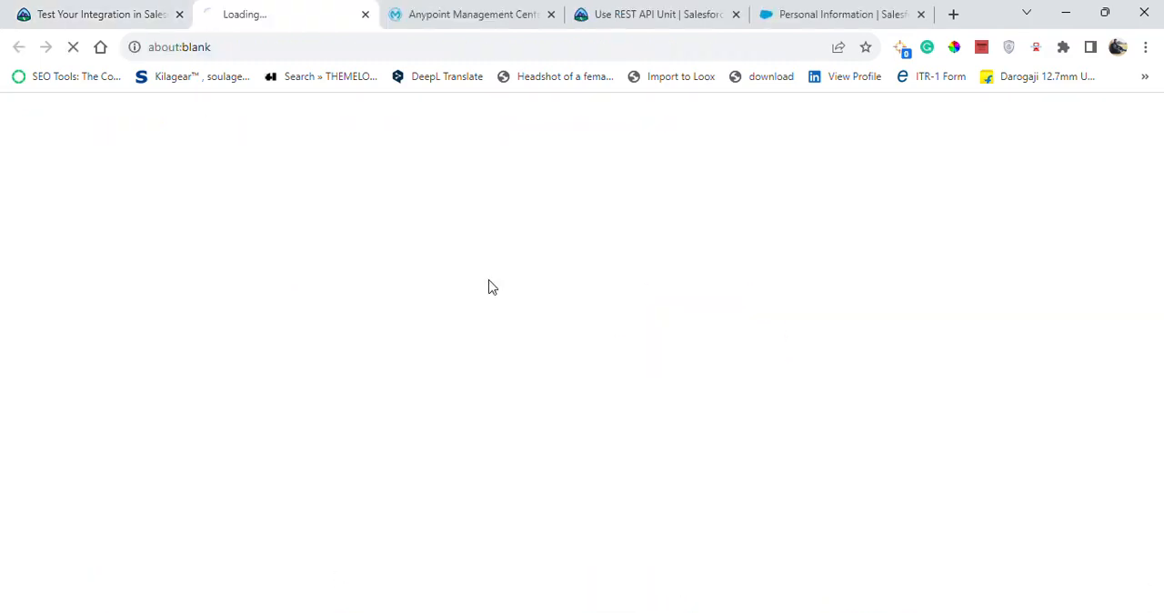
click(107, 13)
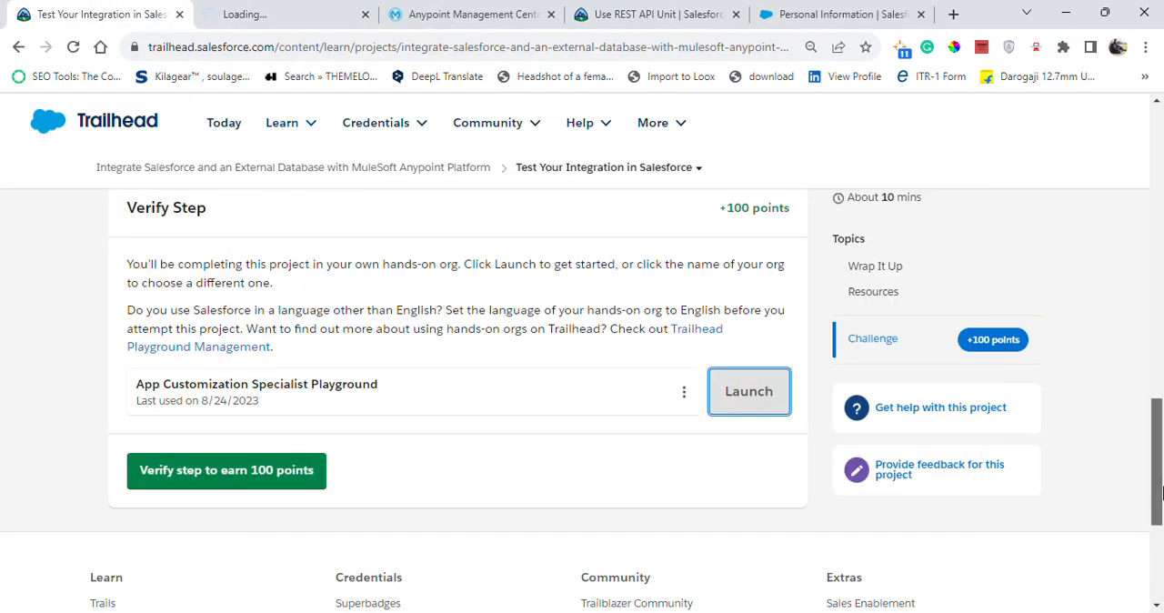
drag(1157, 492, 1161, 284)
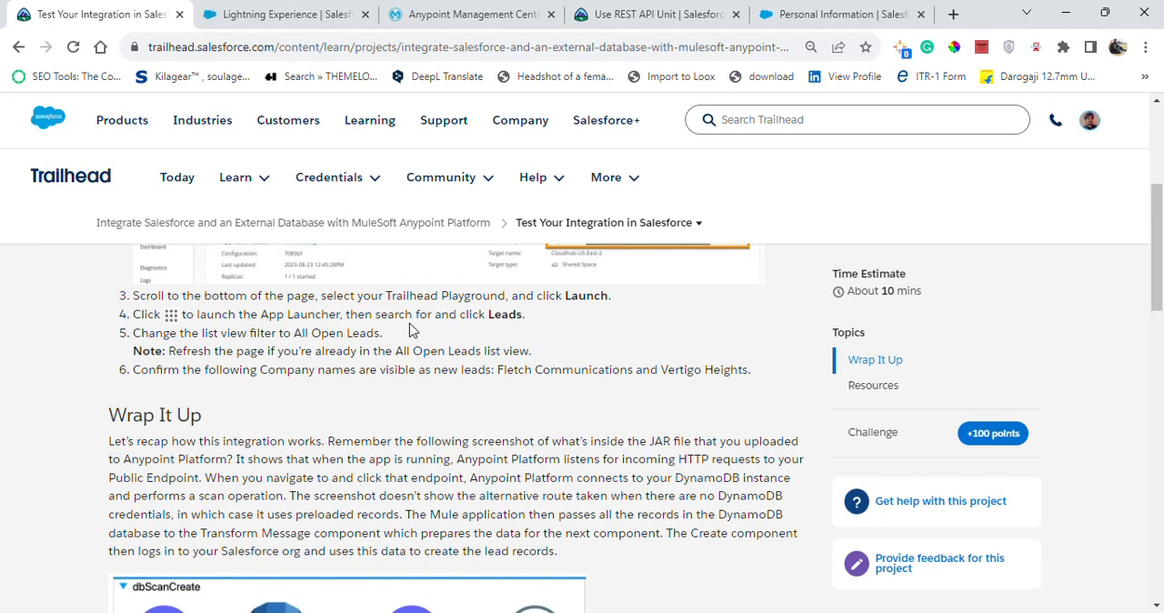
Switch to the launched playground, search its apps and items for "lea", and open Leads.
key(ctrl+Tab)
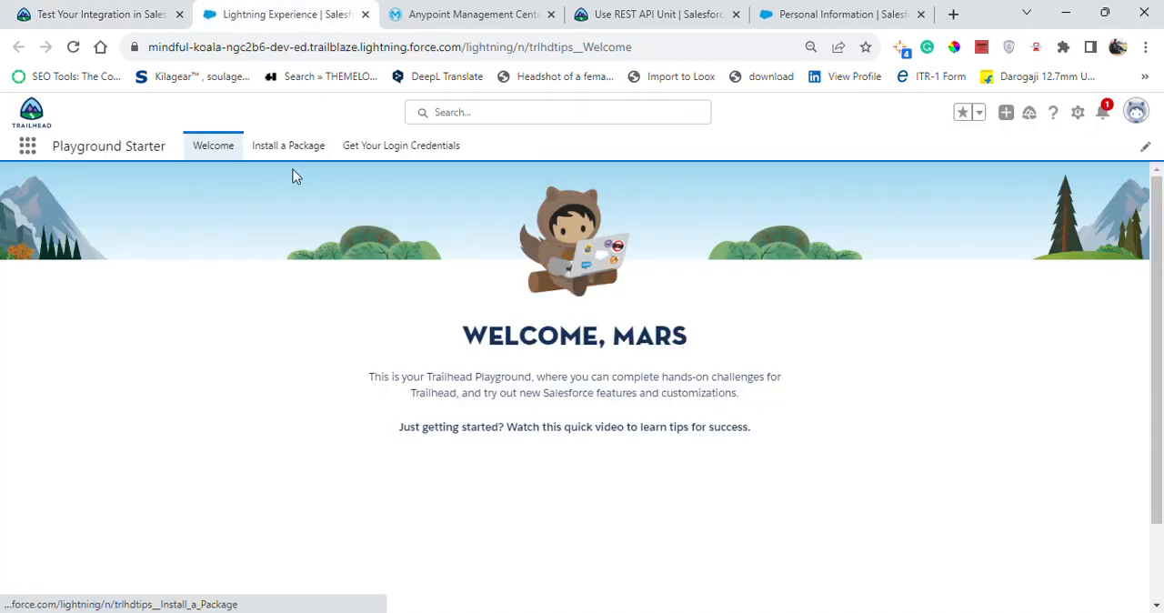
click(28, 147)
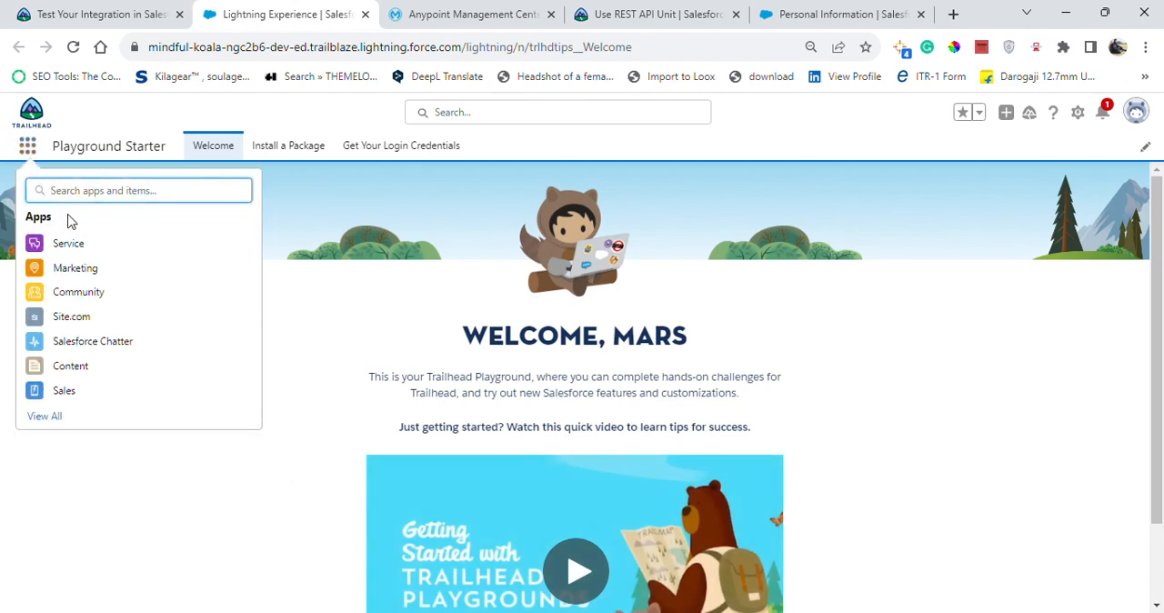
text(le)
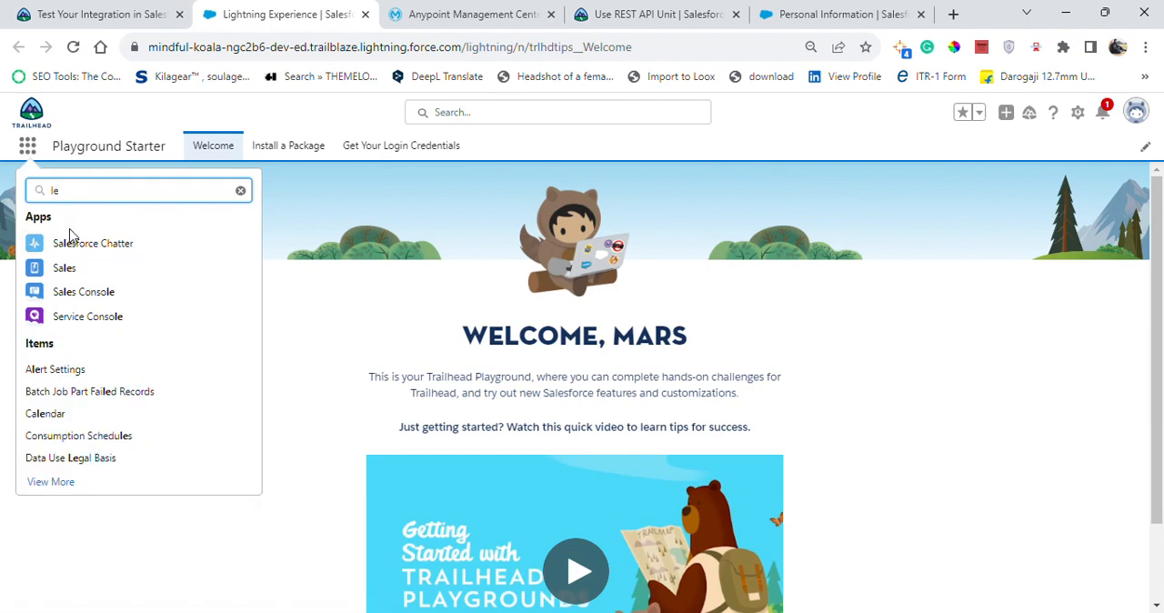
text(a)
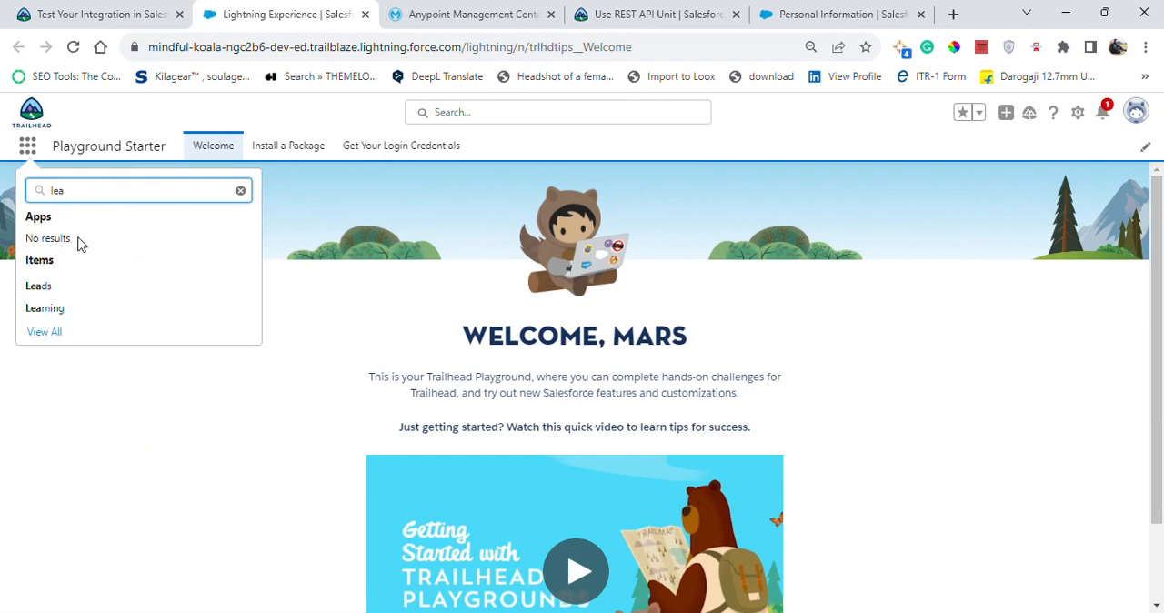
click(127, 288)
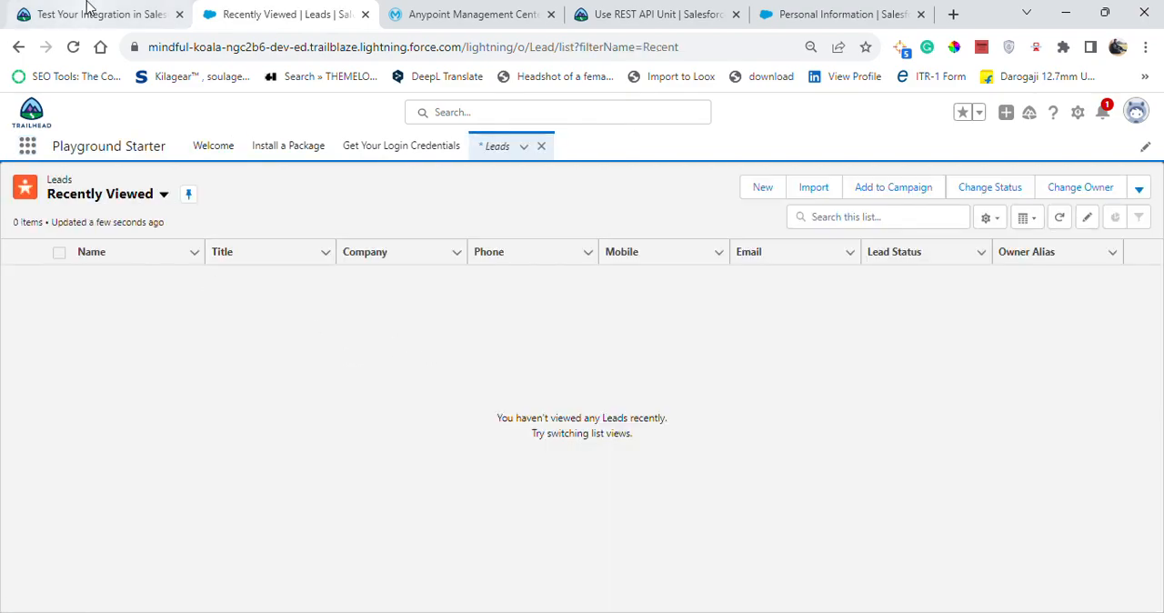
Change the Leads list view to All Open Leads and check Trailhead for the company names that must appear.
click(90, 14)
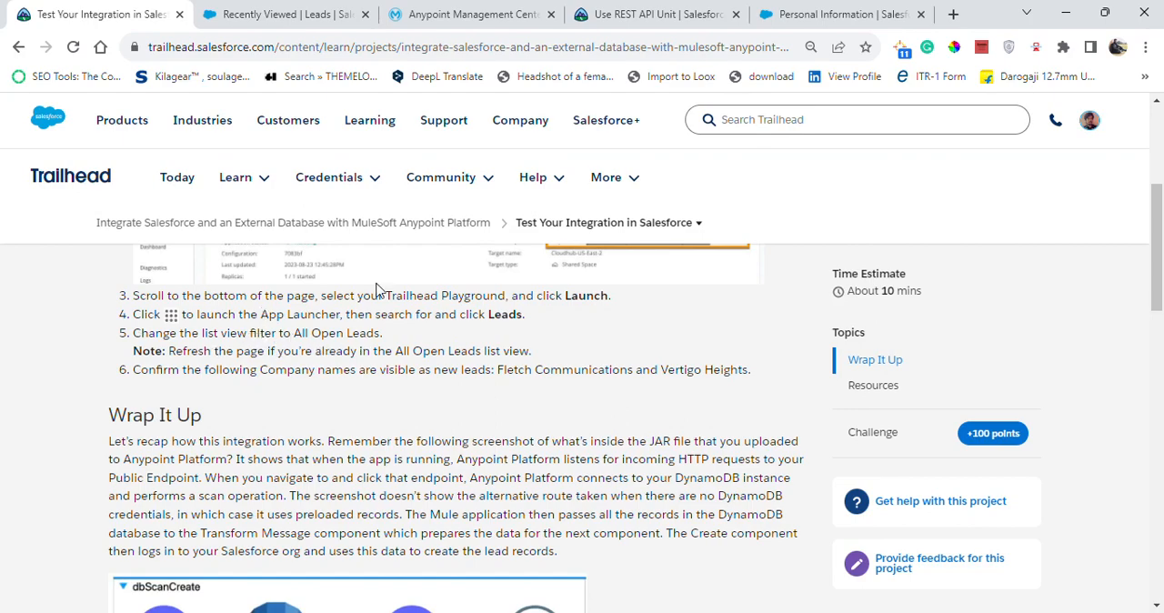
click(283, 14)
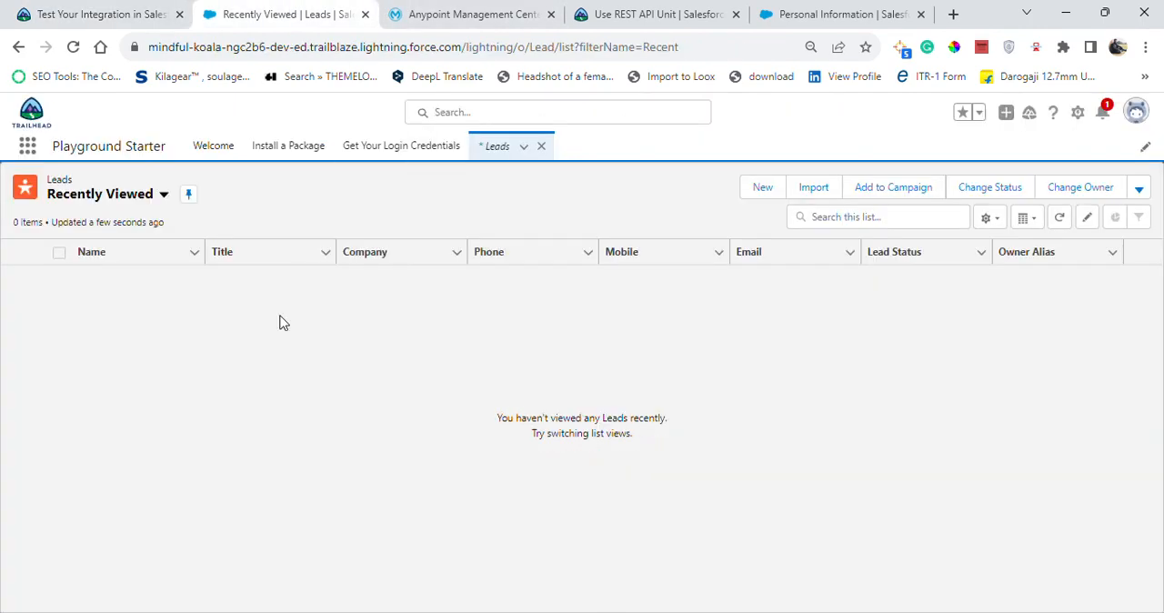
click(153, 197)
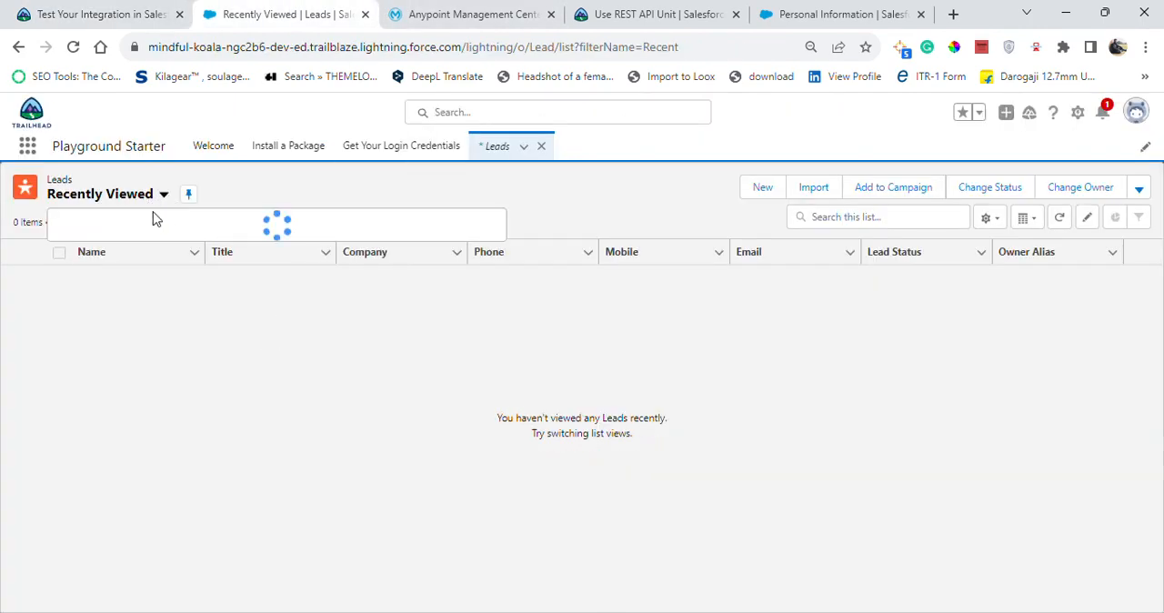
click(138, 249)
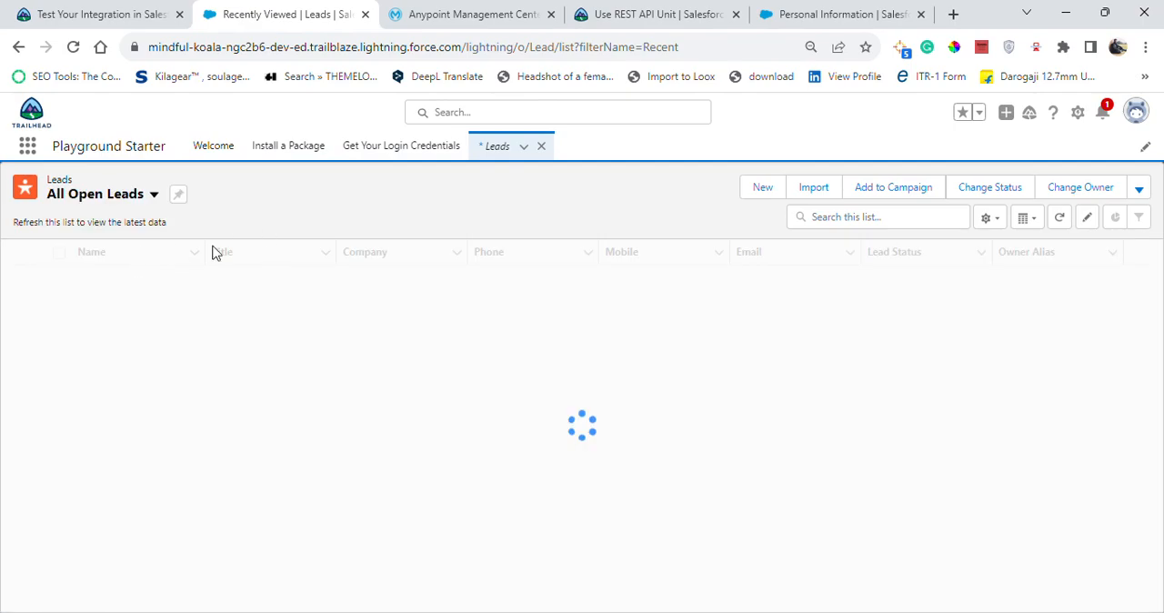
click(113, 22)
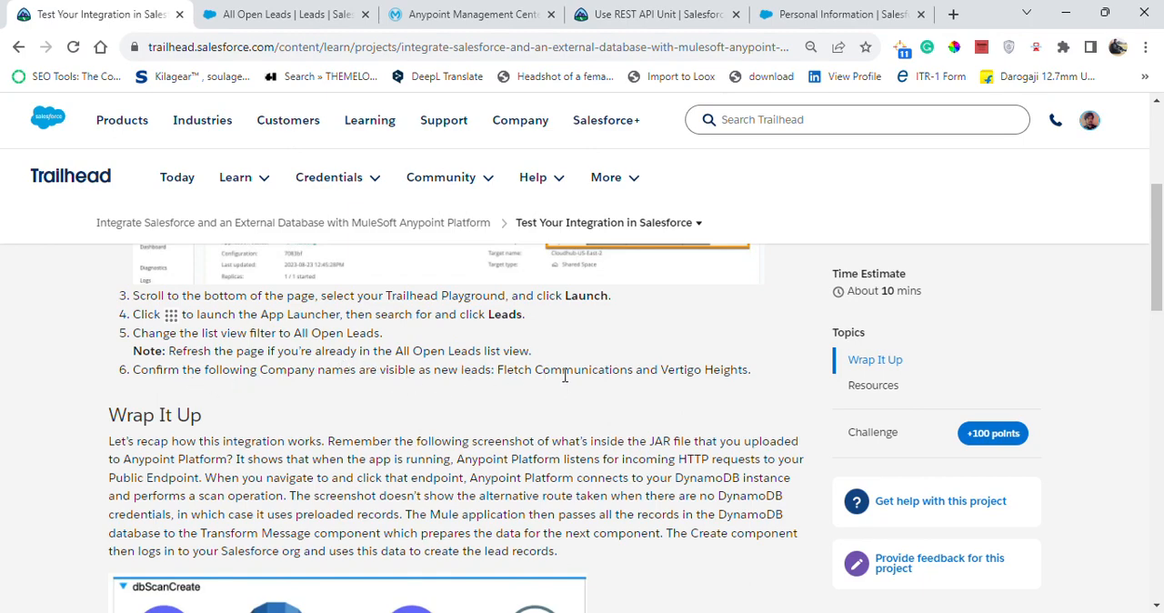
Try to verify the Test Your Integration in Salesforce step for 100 points, and return to the start of its instructions.
drag(1158, 271, 1159, 494)
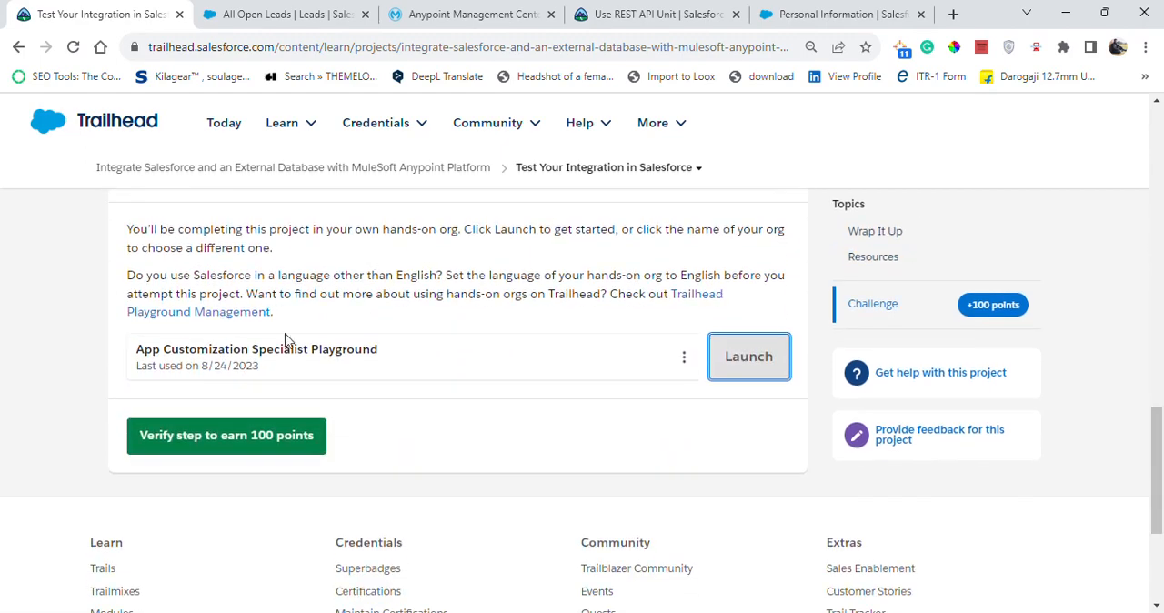
click(264, 458)
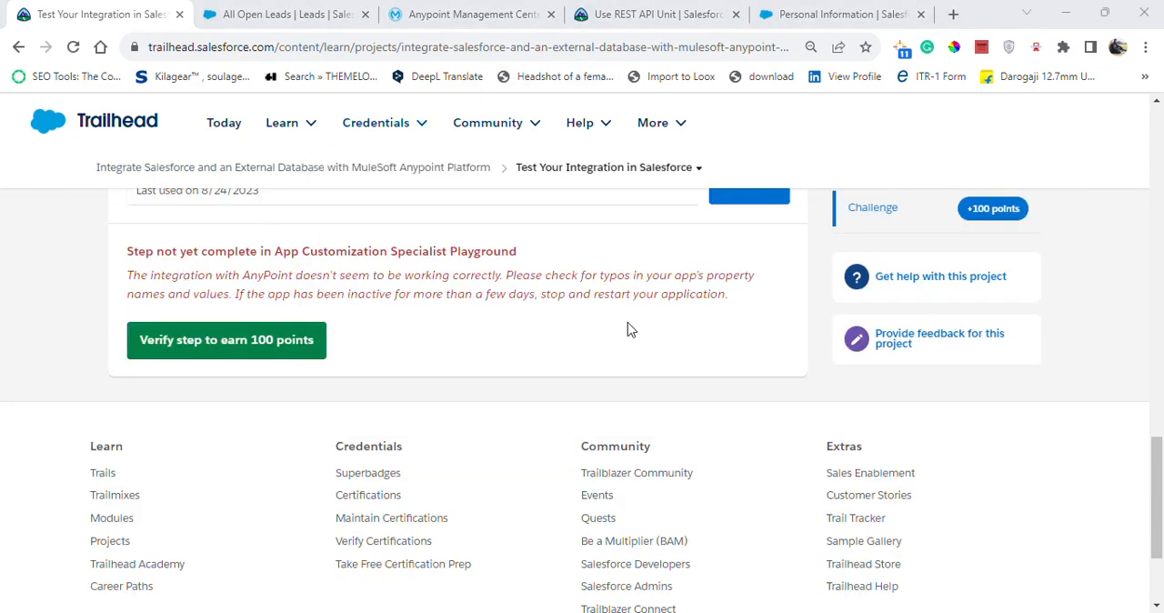
drag(1161, 514, 1159, 176)
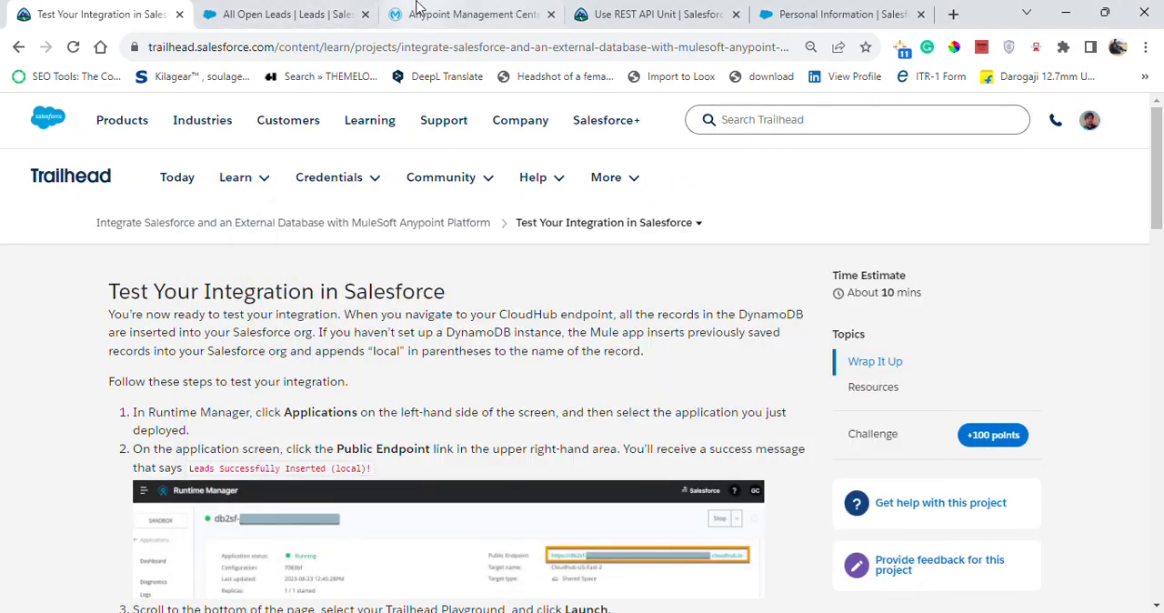
Open the deployed db2sf application in Runtime Manager and call its Public Endpoint to insert the leads.
click(459, 13)
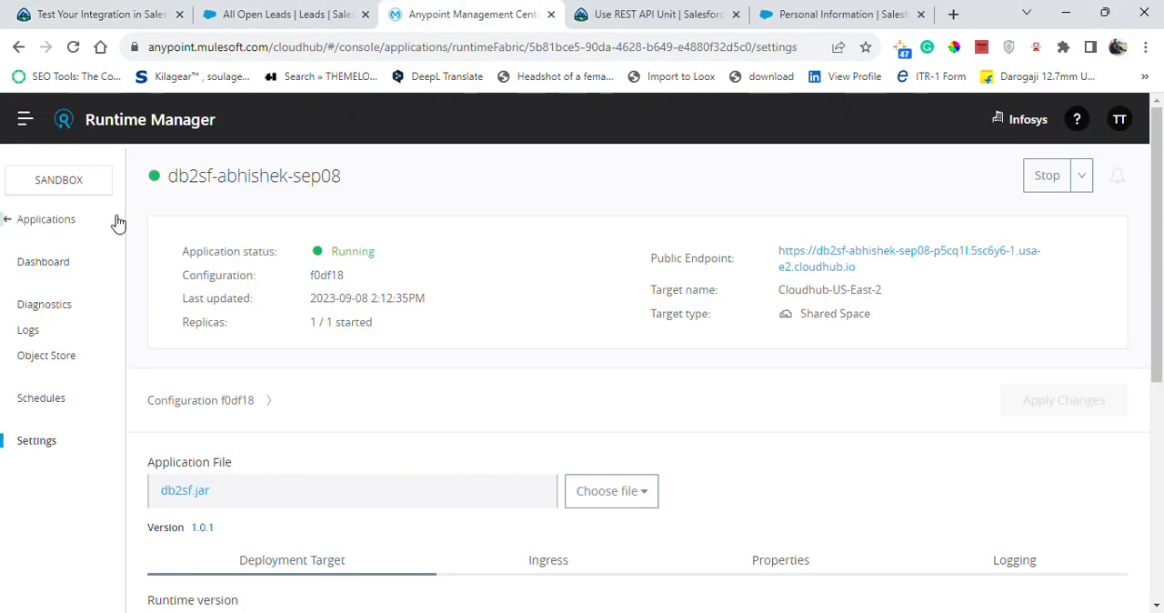
click(69, 222)
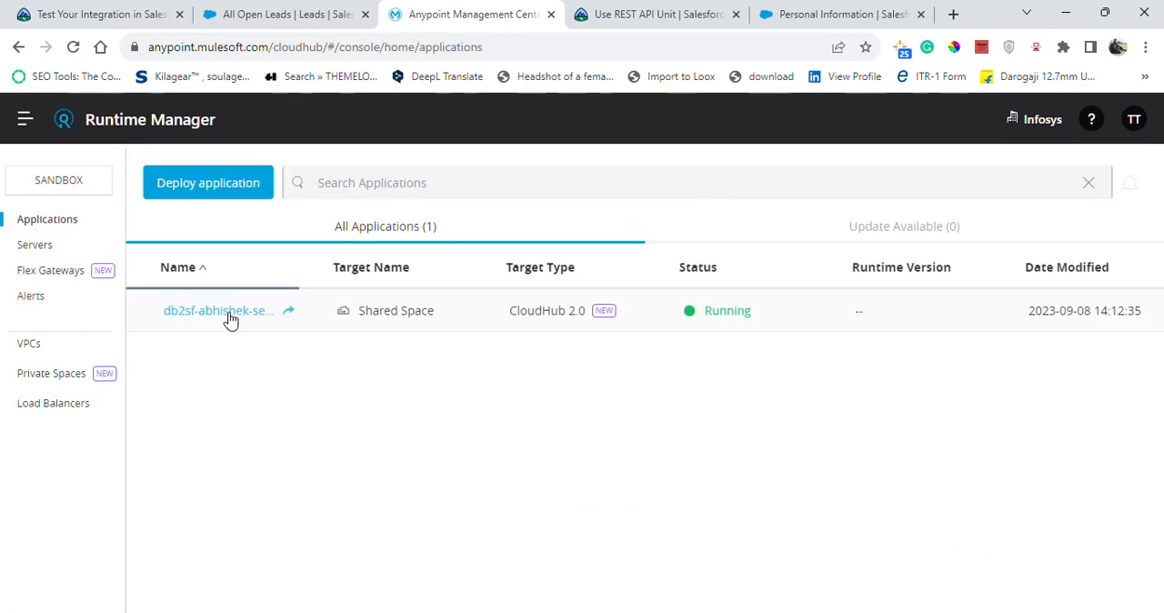
click(246, 320)
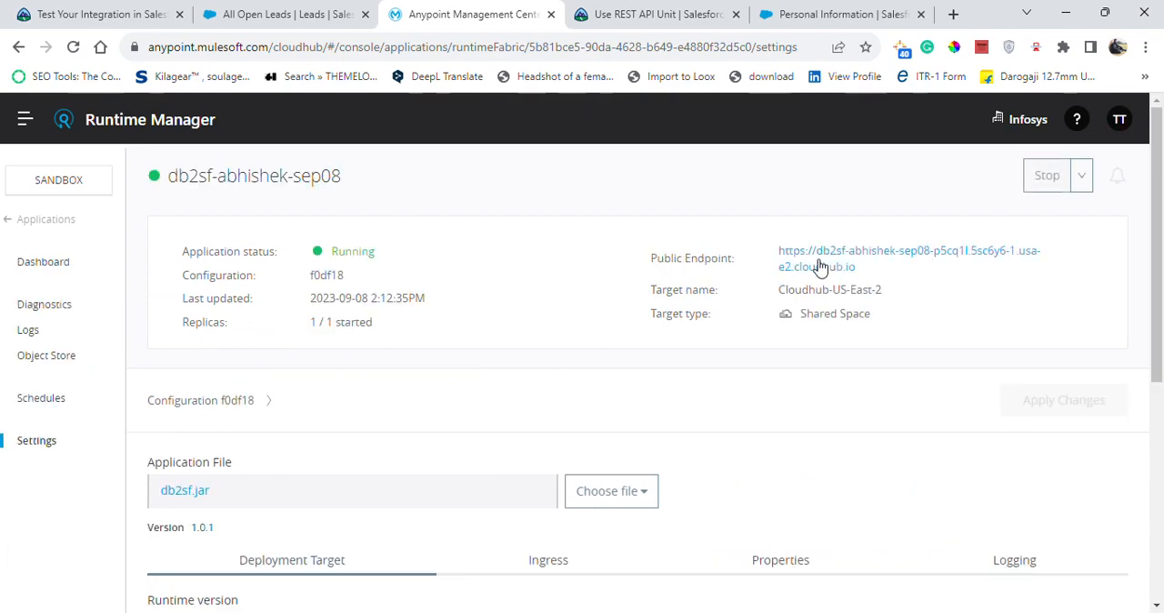
click(860, 261)
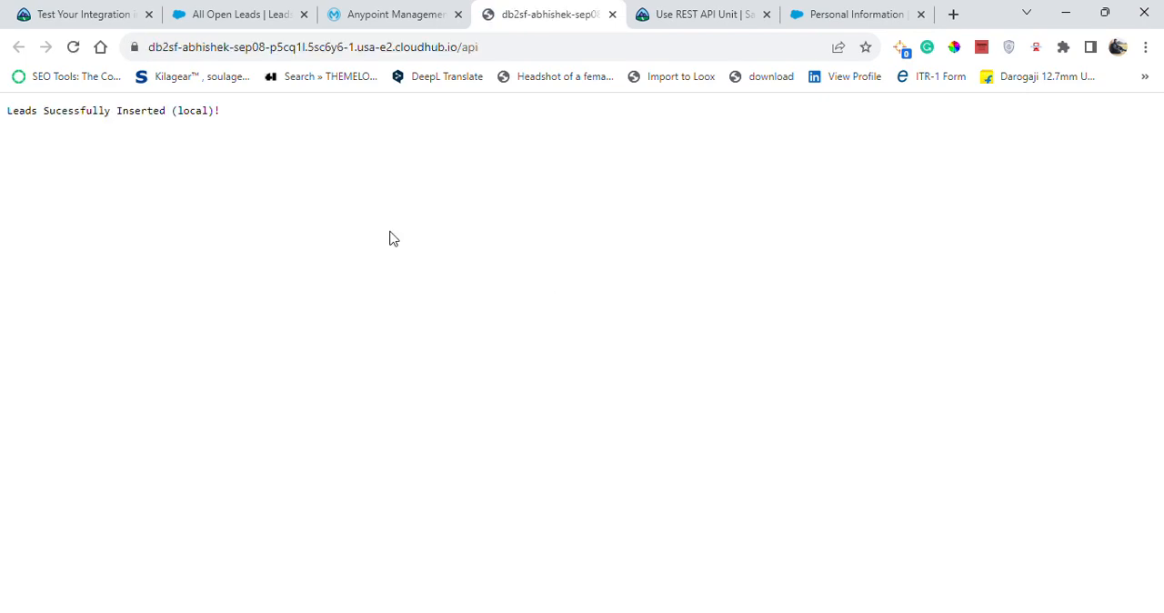
drag(9, 110, 223, 125)
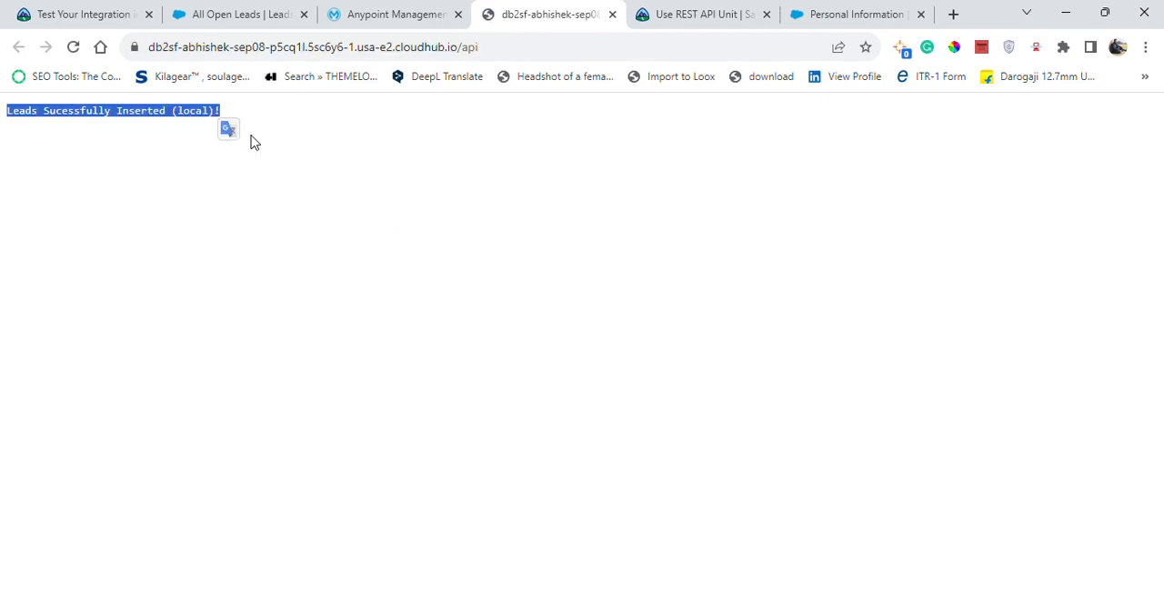
click(252, 137)
Launch the App Customization Specialist Playground again from Trailhead and reread the instructions for confirming the new leads.
click(202, 11)
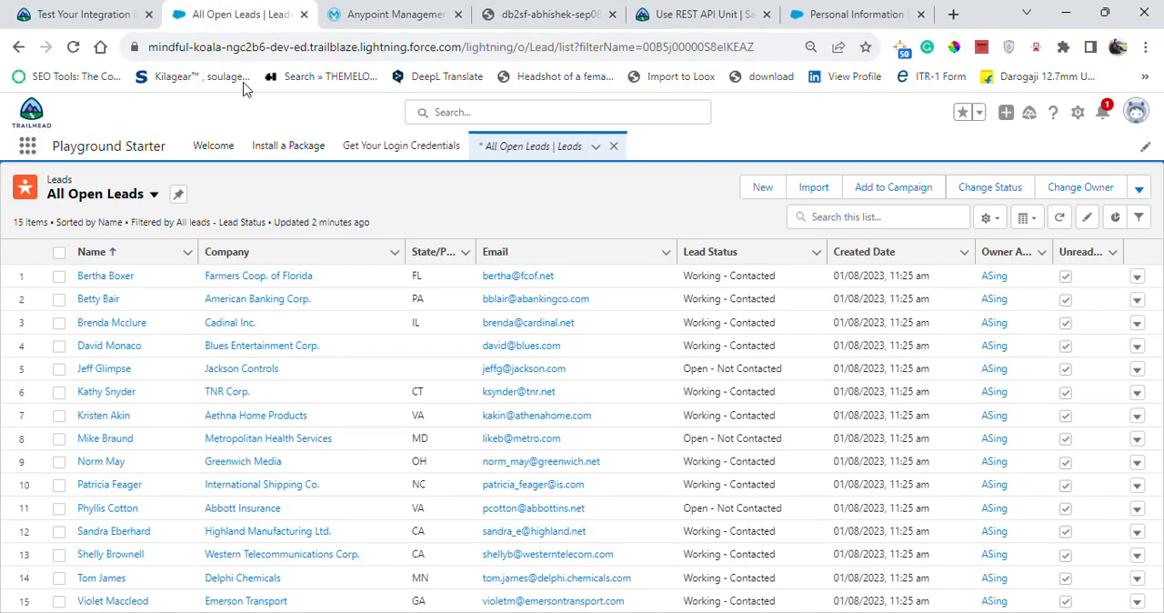
click(80, 14)
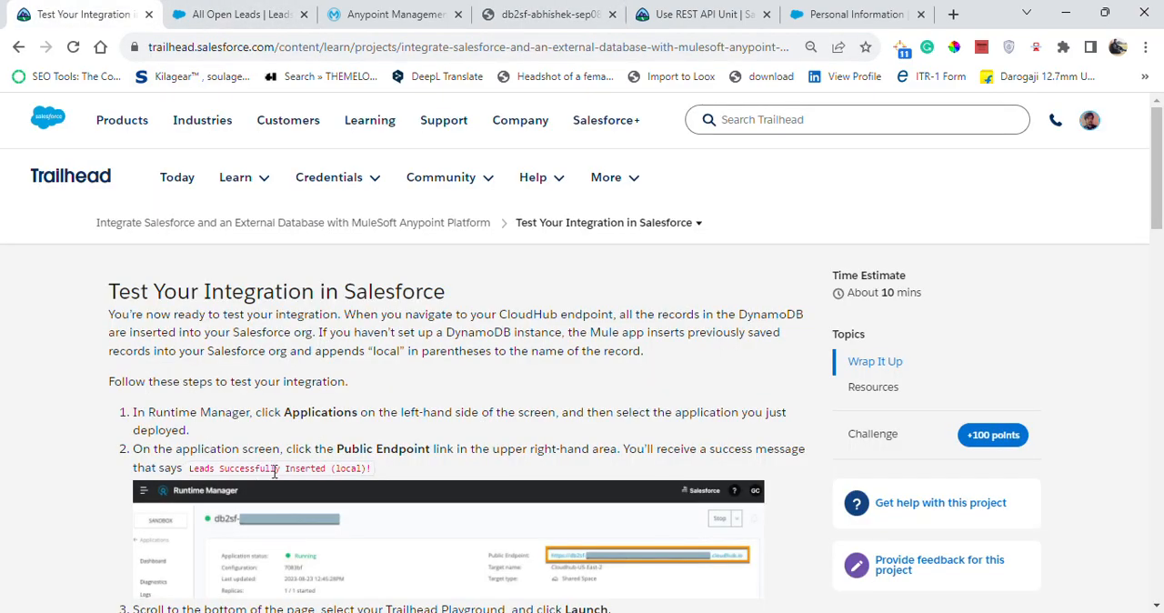
drag(1158, 208, 1158, 294)
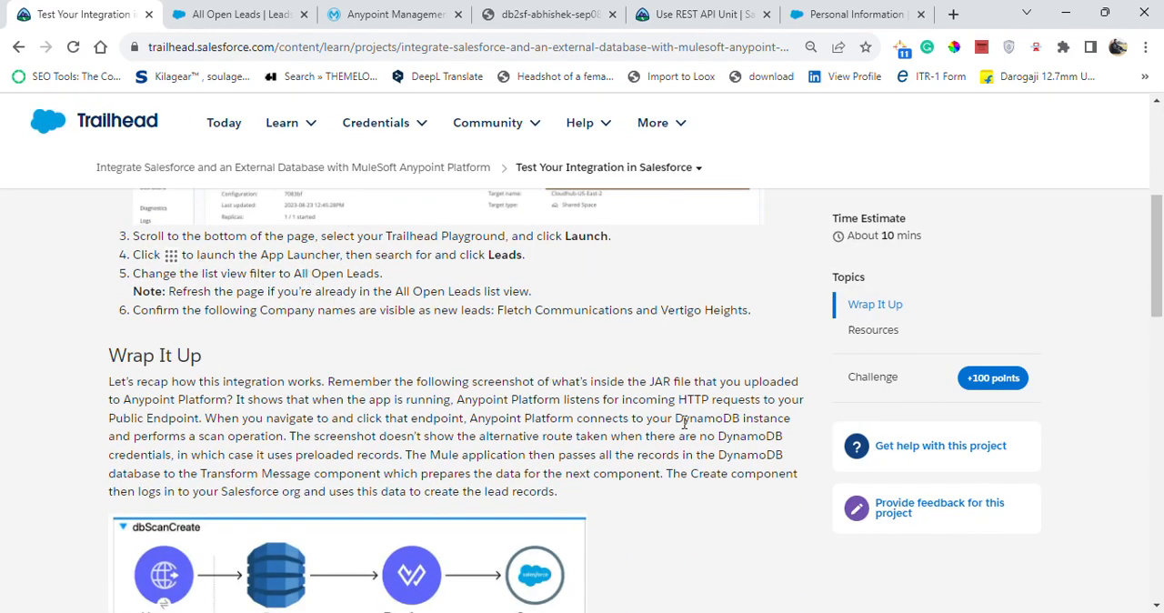
drag(1159, 284, 1159, 484)
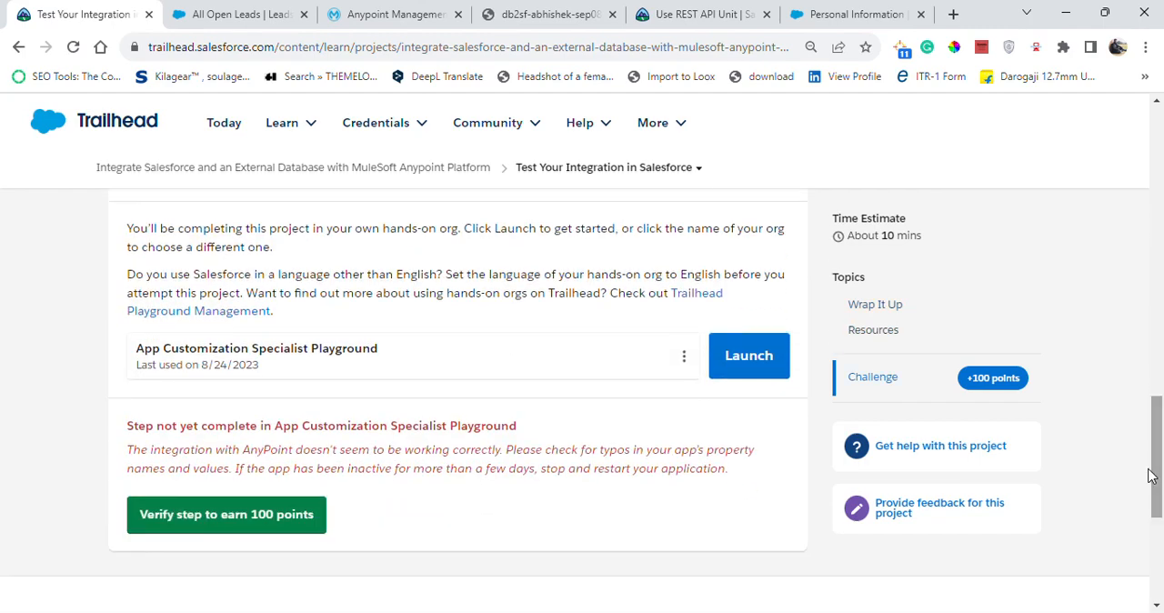
click(714, 357)
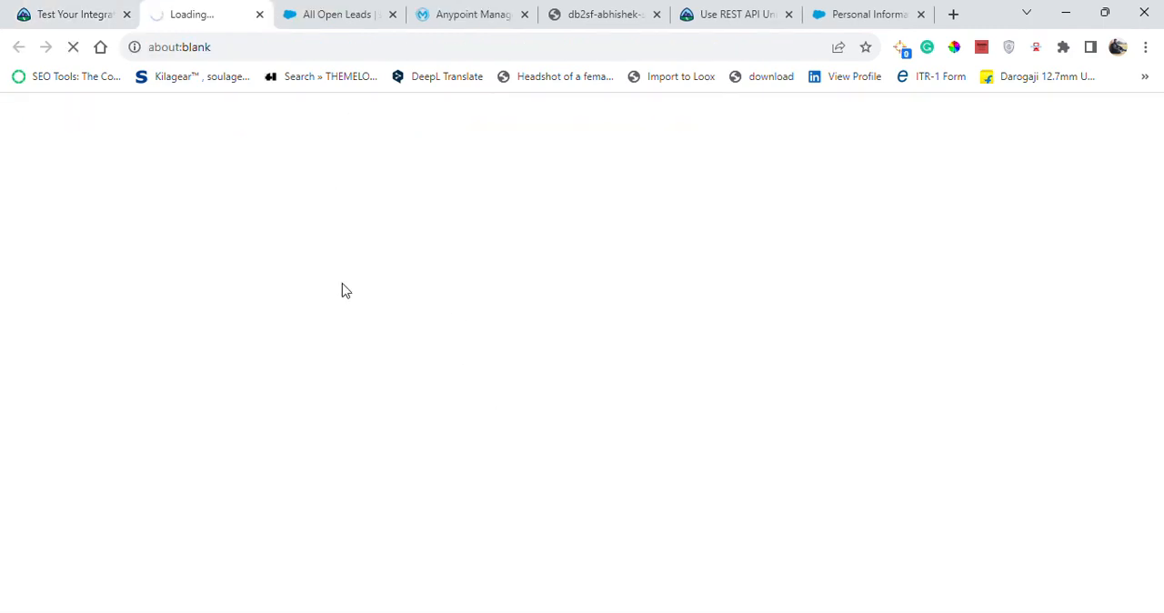
click(69, 11)
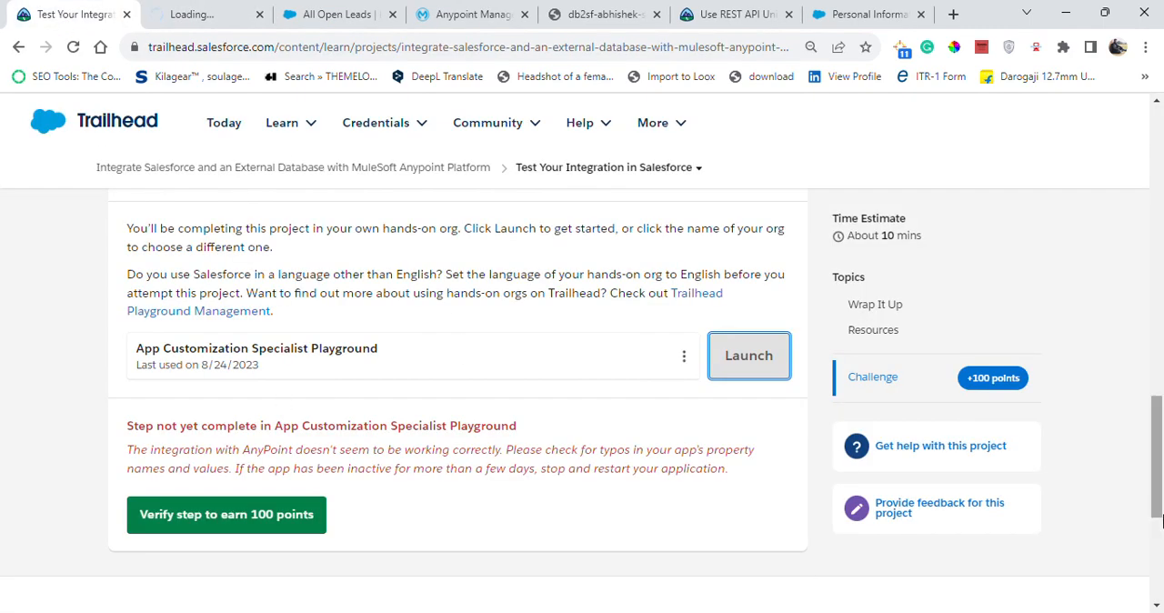
drag(1162, 460, 1162, 243)
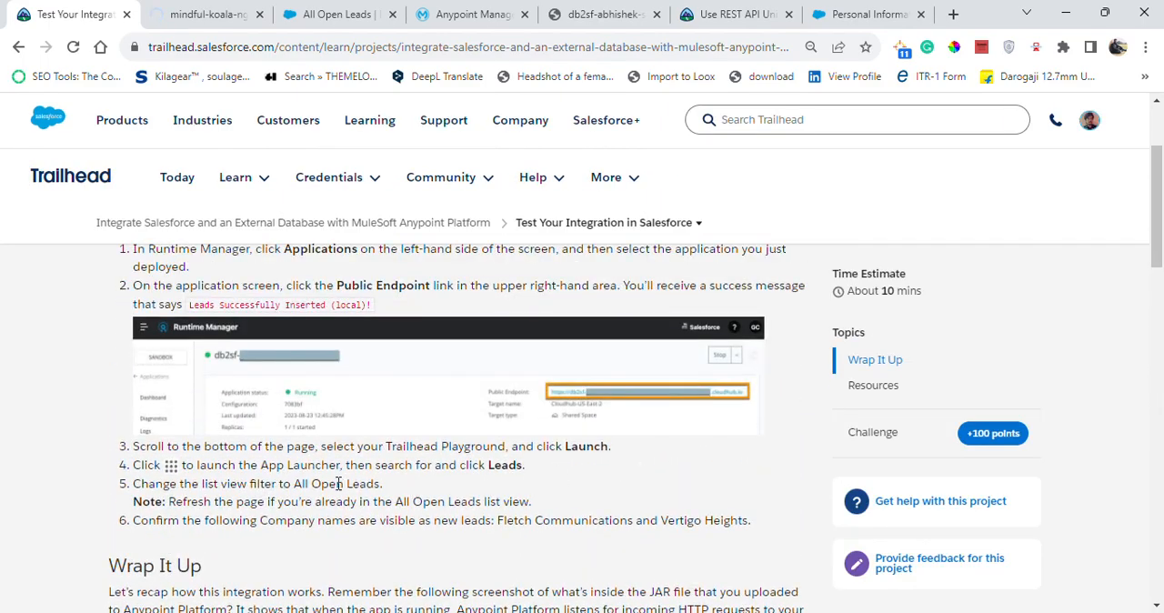
Switch to the newly launched playground, search its apps and items for "lead", and open Leads.
click(232, 10)
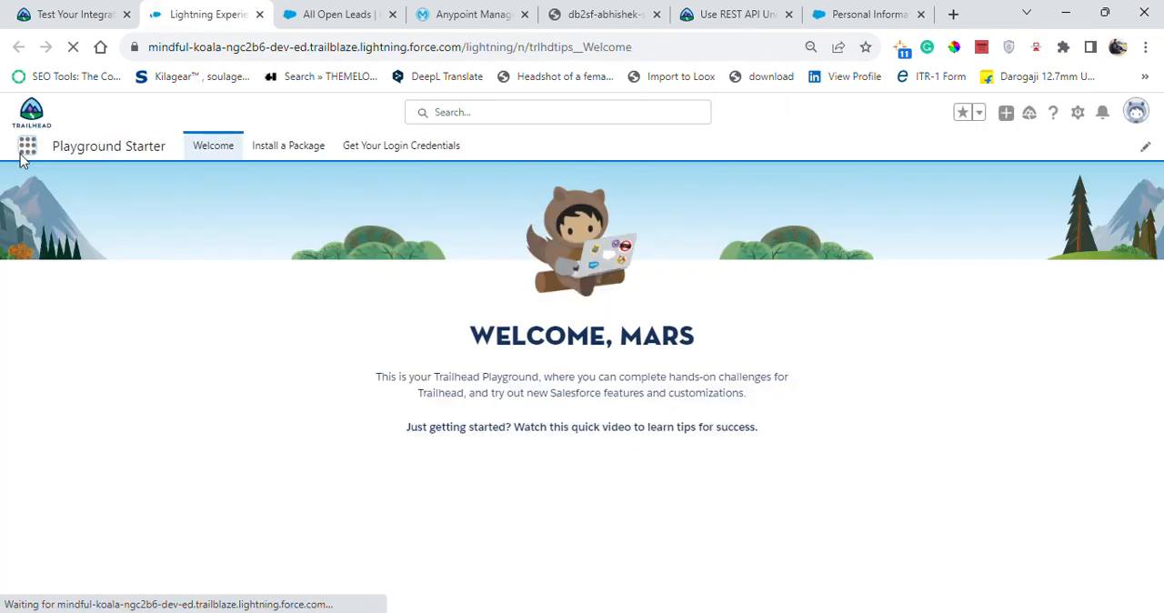
click(30, 151)
click(30, 151)
click(30, 153)
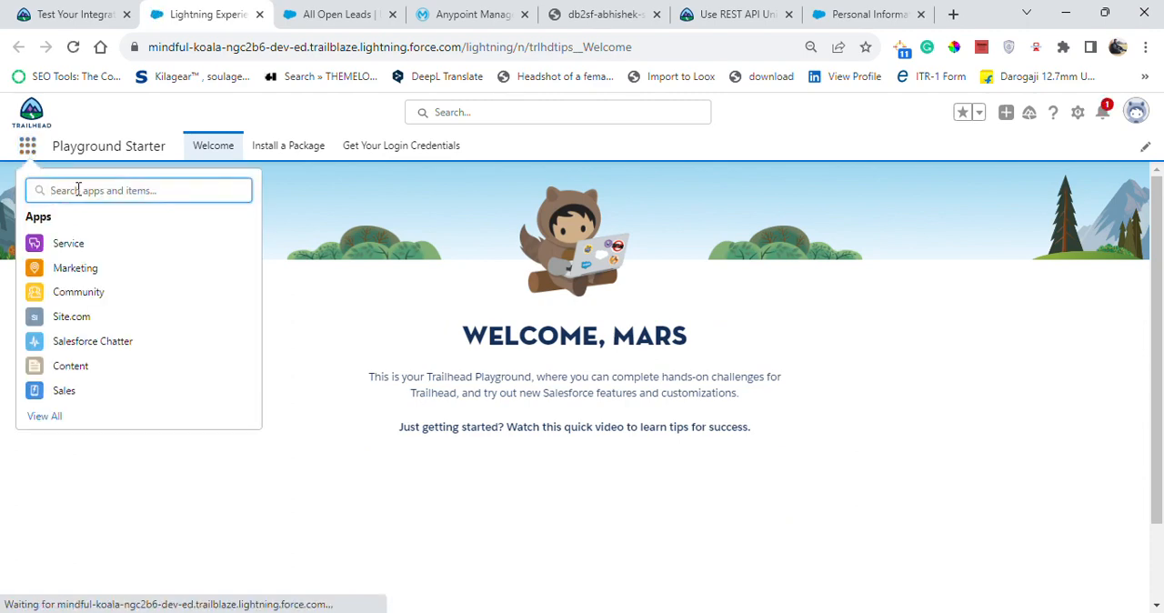
click(79, 189)
text(lead)
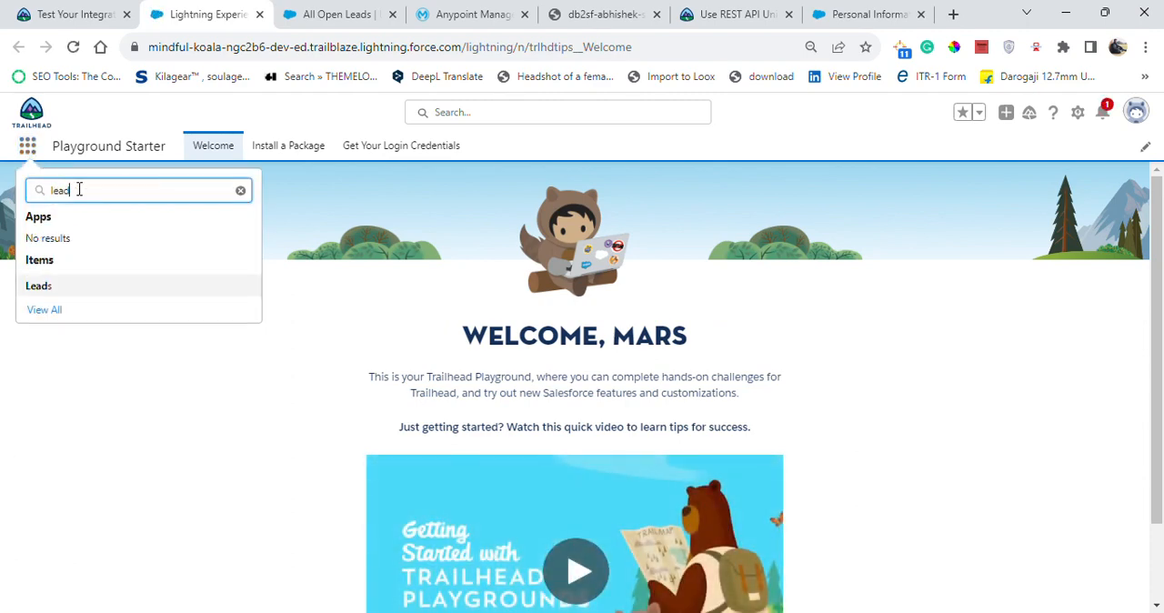
click(37, 288)
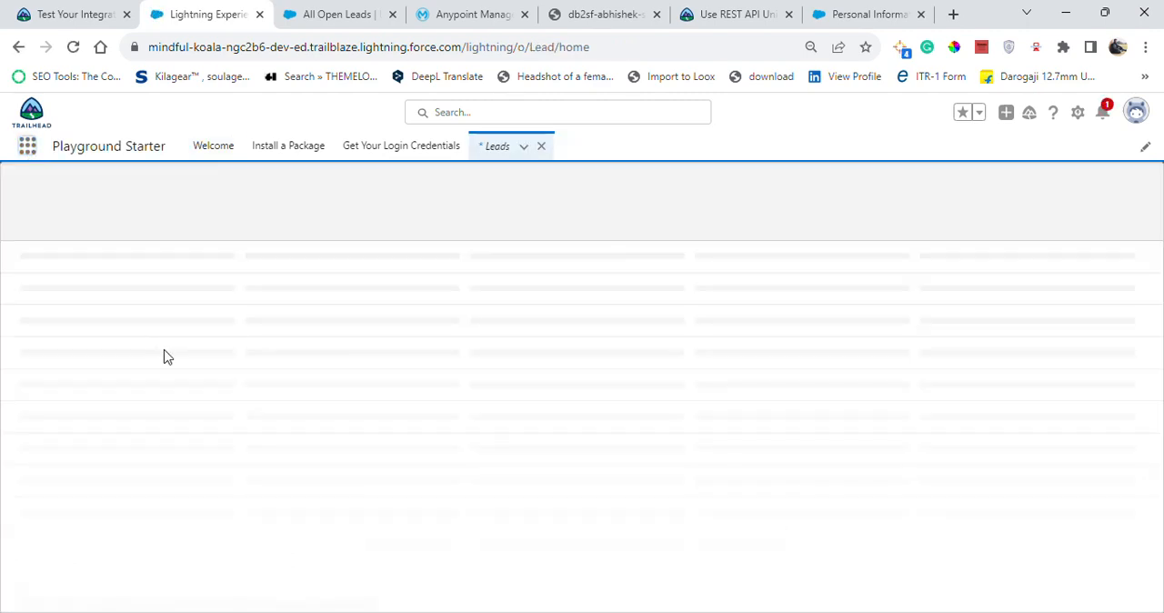
Change the Leads list view to All Open Leads and check it for Fletch Communications and Vertigo Heights.
click(158, 194)
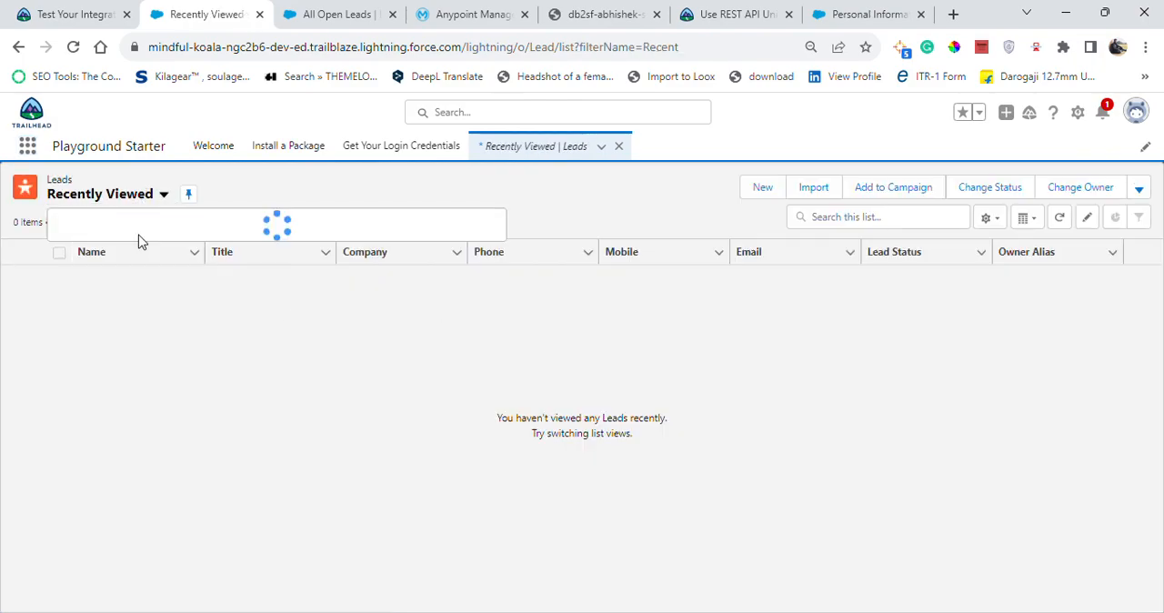
click(111, 248)
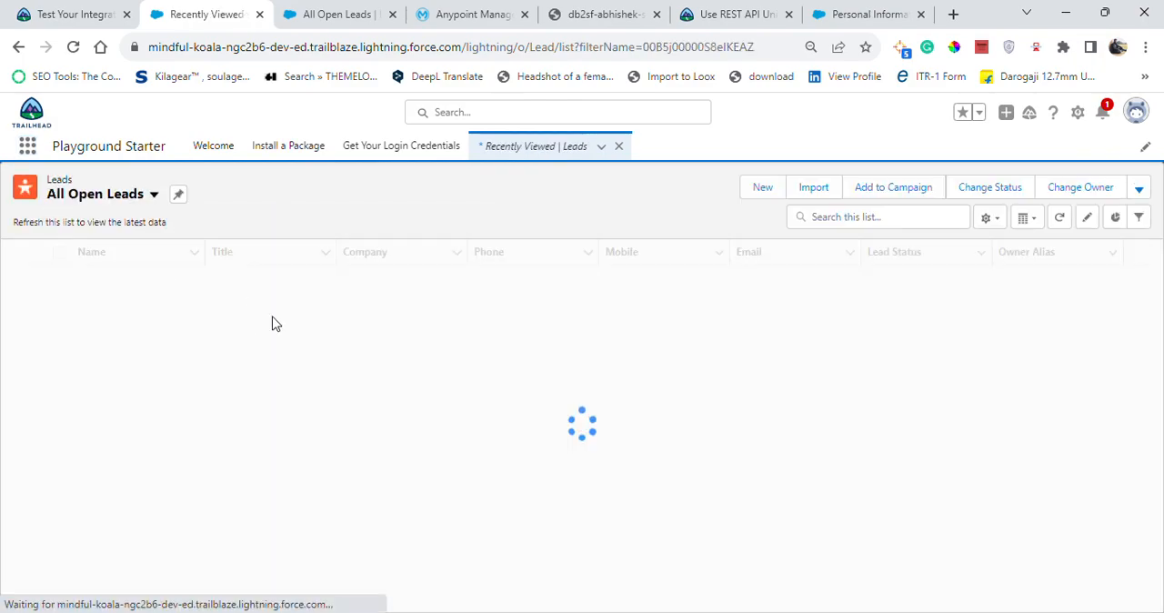
click(71, 13)
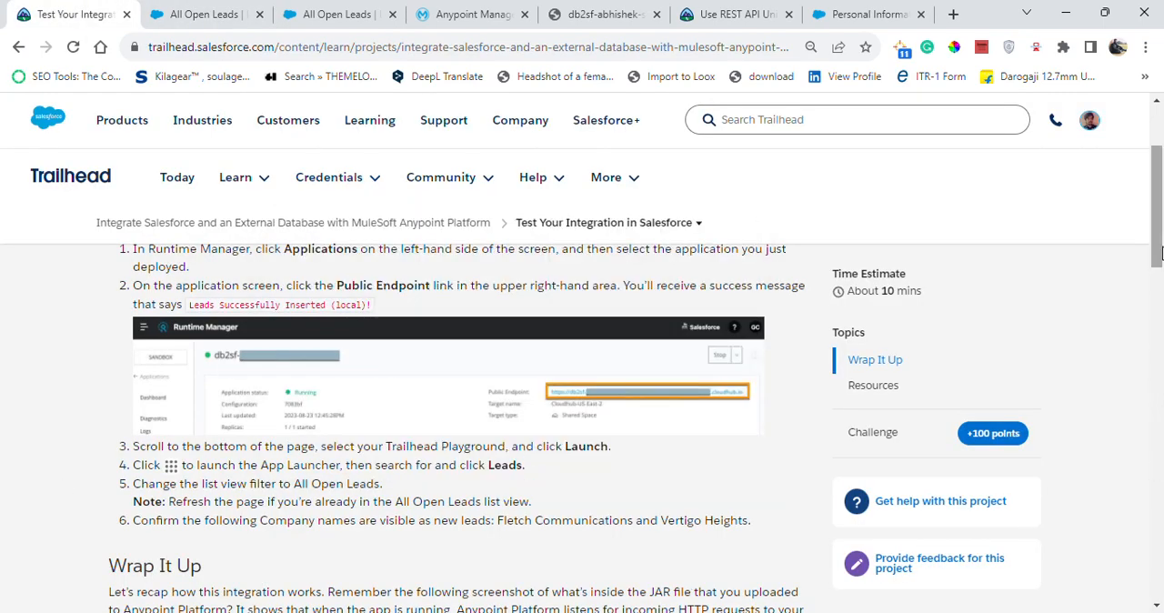
scroll(591, 377, down, 2)
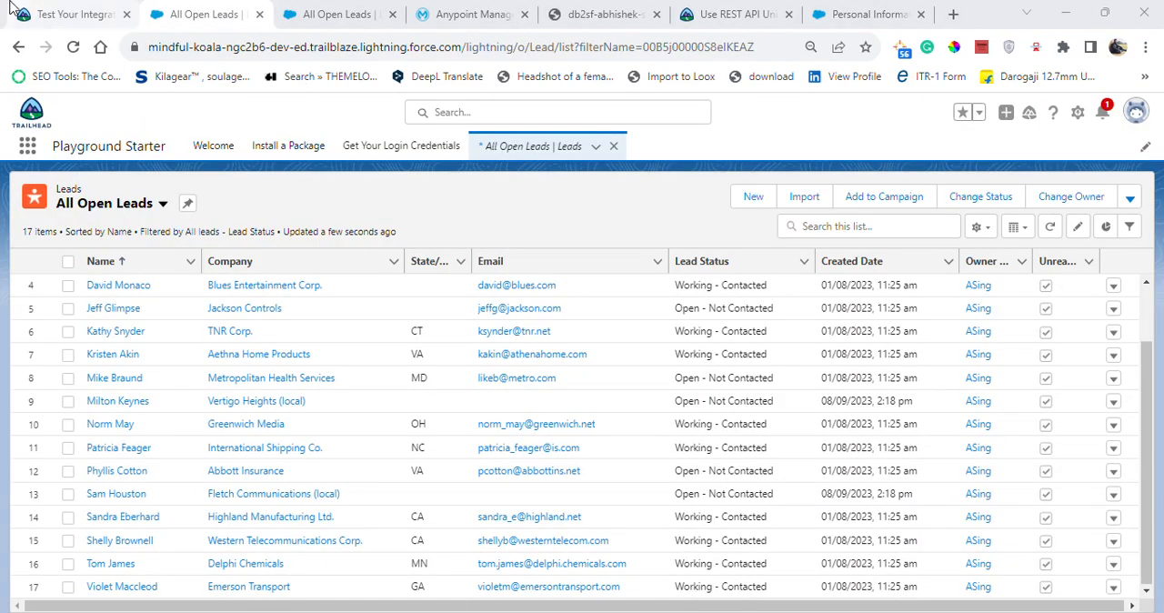
Return to Trailhead and submit the Test Your Integration in Salesforce step for verification to earn 100 points.
click(13, 6)
scroll(1158, 430, down, 10)
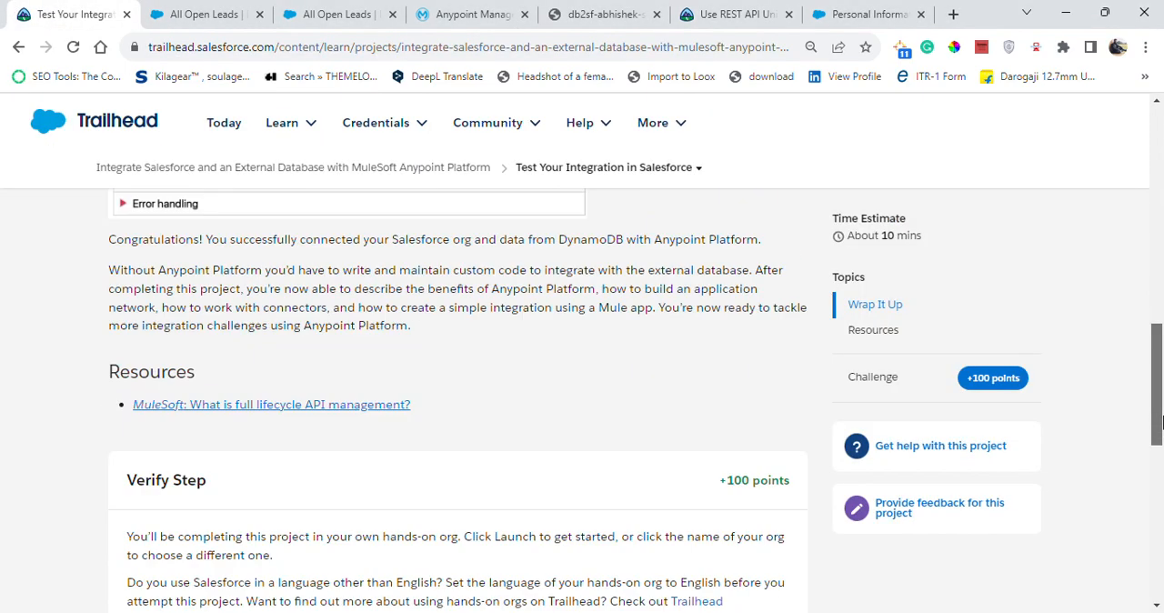
click(320, 467)
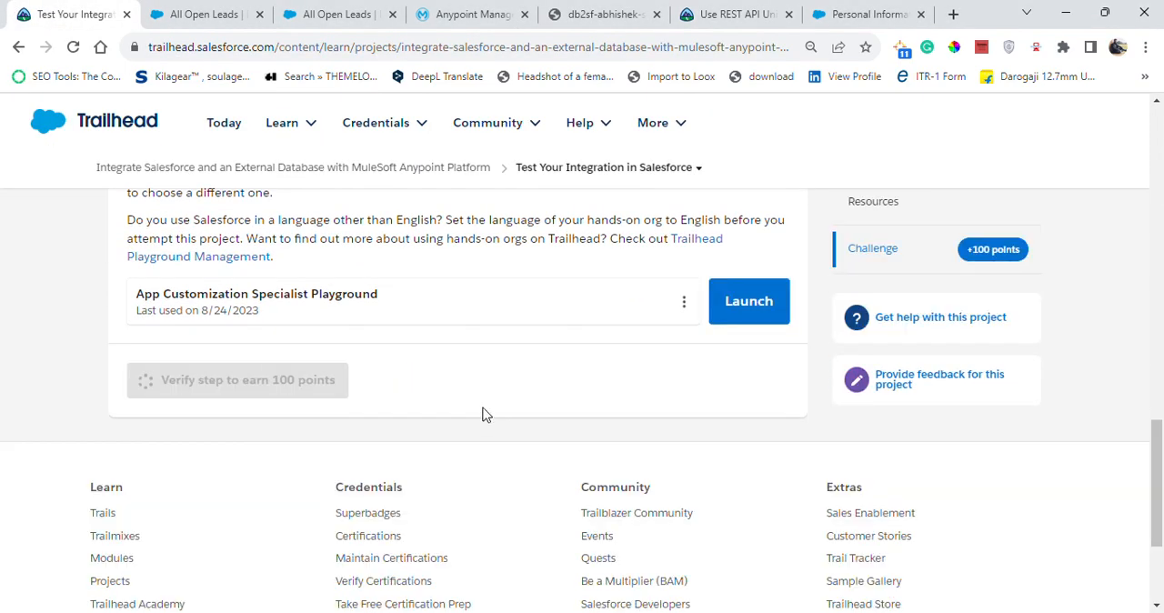